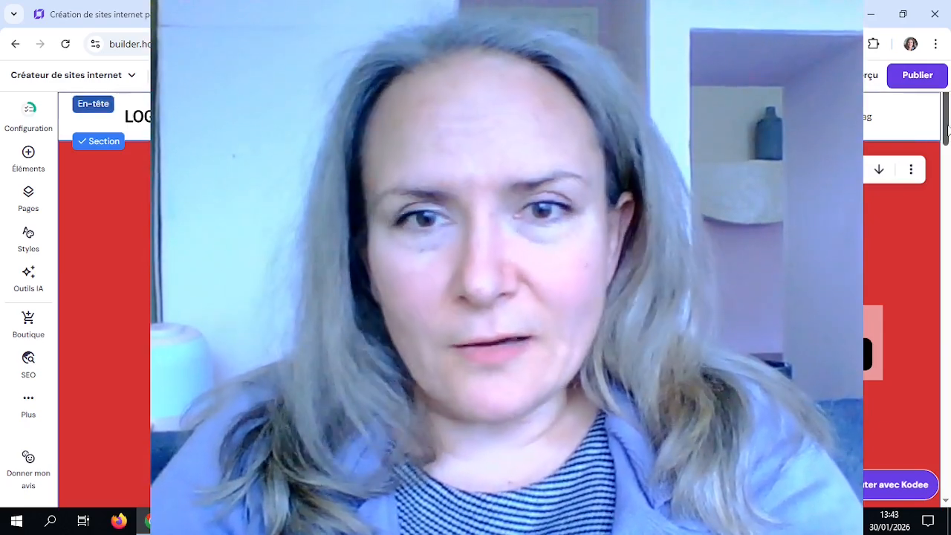
- Add a text element and an image element below the contact form in the red section
drag(944, 132, 946, 297)
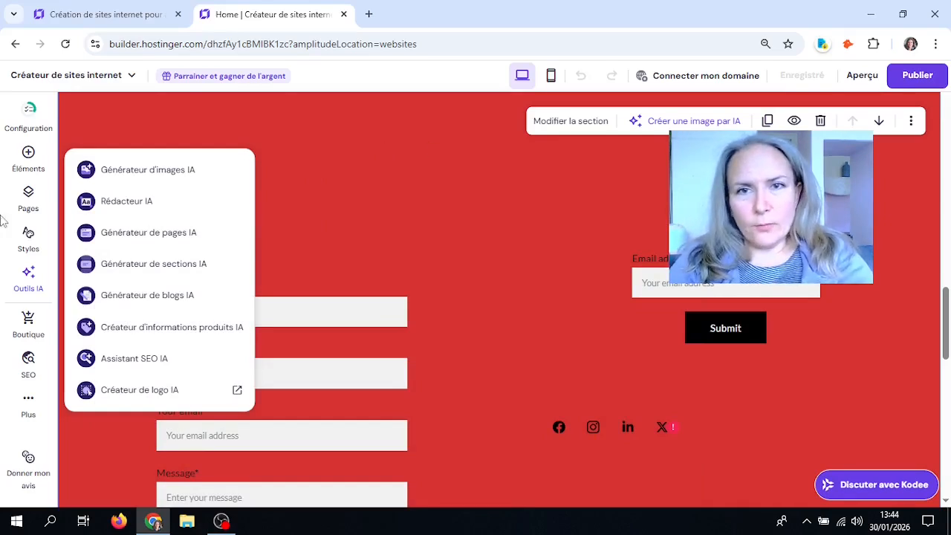
click(29, 157)
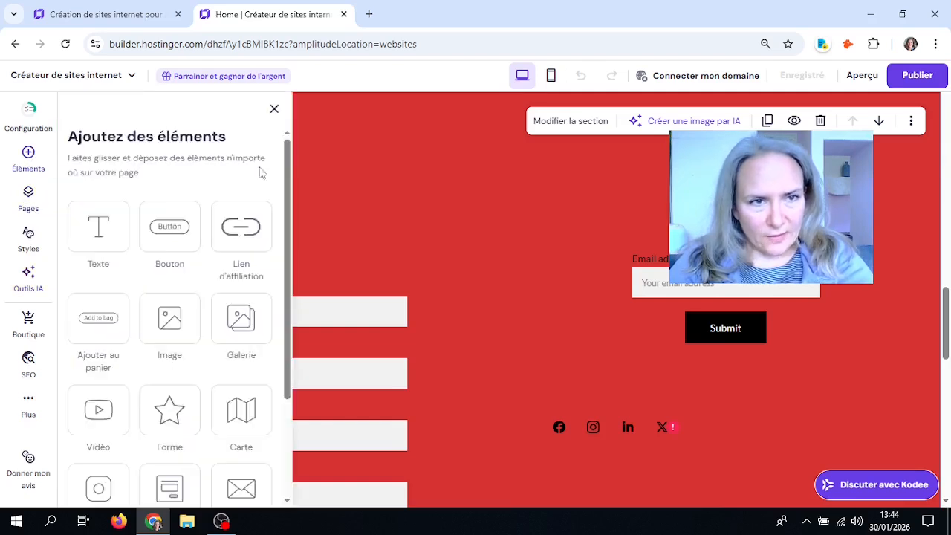
click(101, 231)
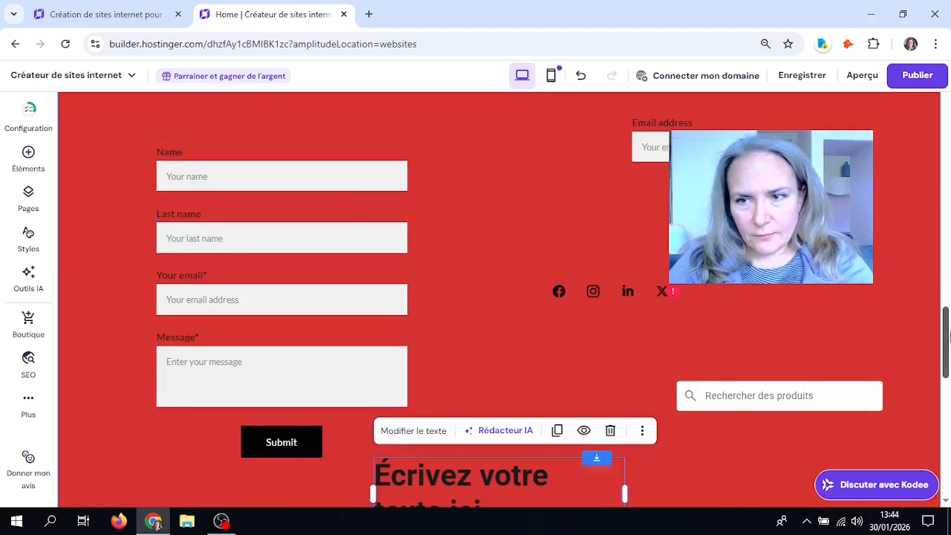
click(947, 404)
drag(949, 405, 949, 343)
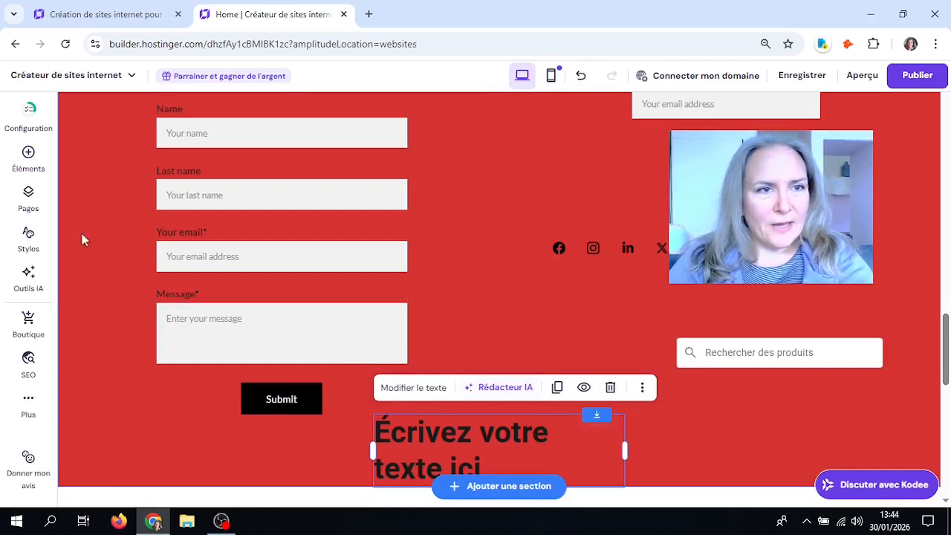
click(27, 154)
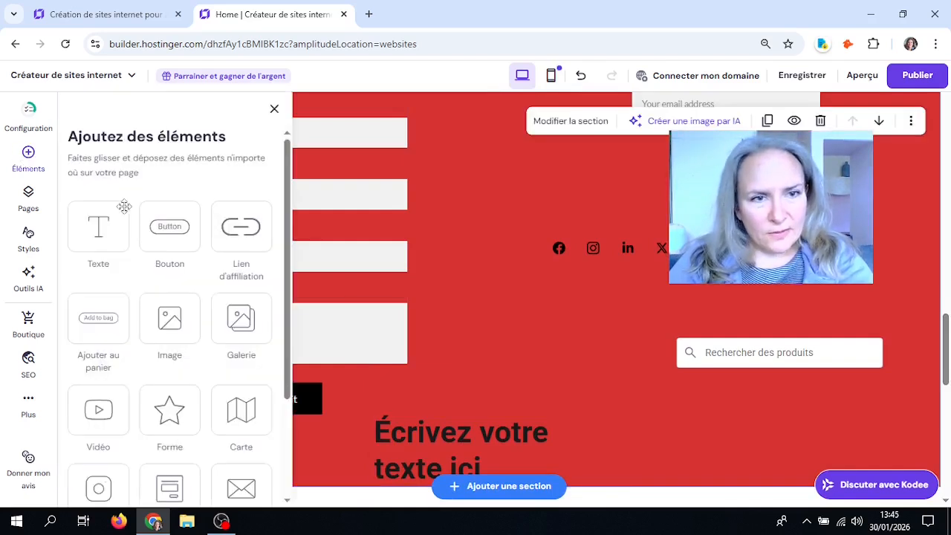
click(179, 330)
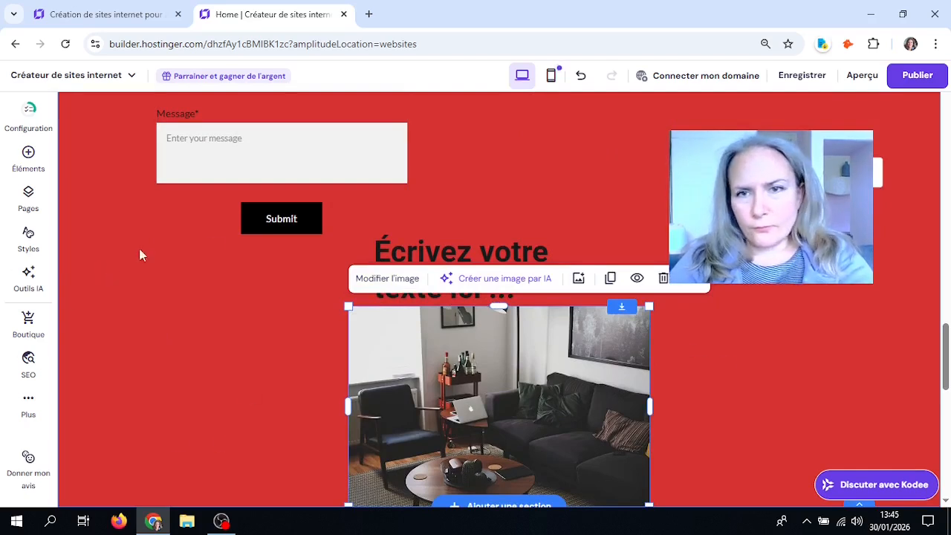
- Review the list of AI tools and the two fountain garden images in the white section
click(30, 286)
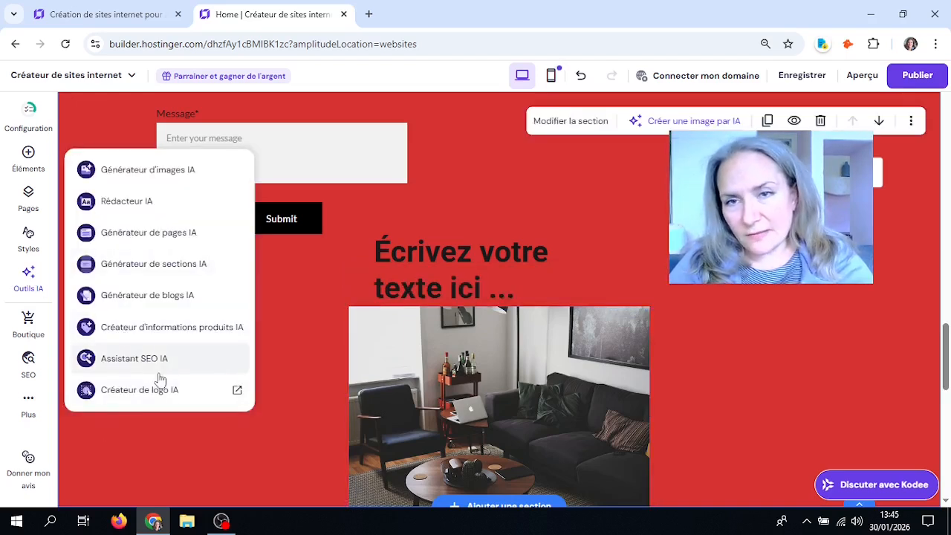
drag(945, 357, 949, 420)
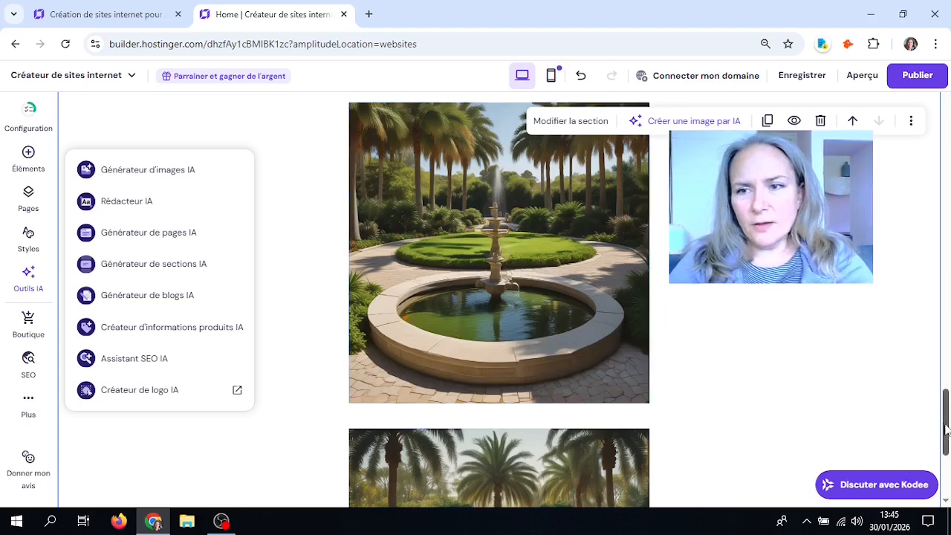
drag(948, 421, 948, 454)
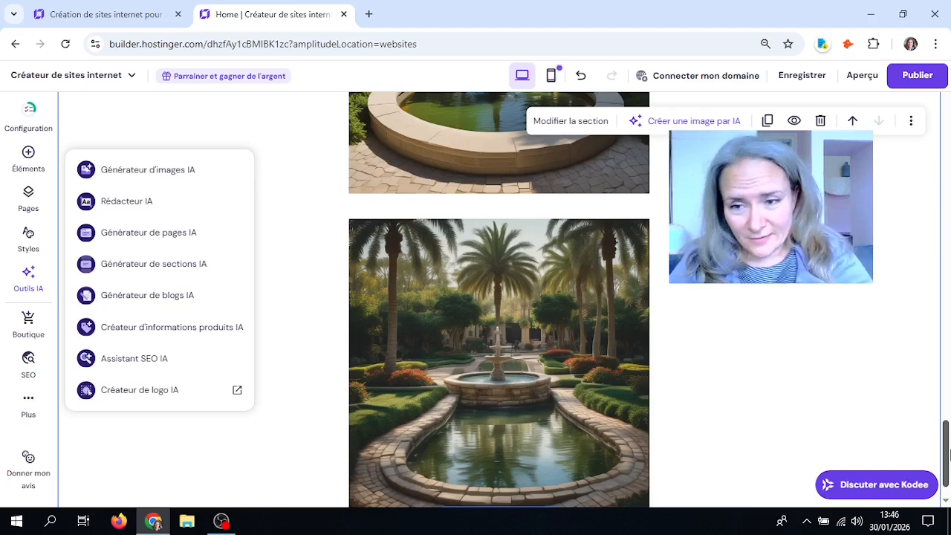
drag(949, 454, 948, 451)
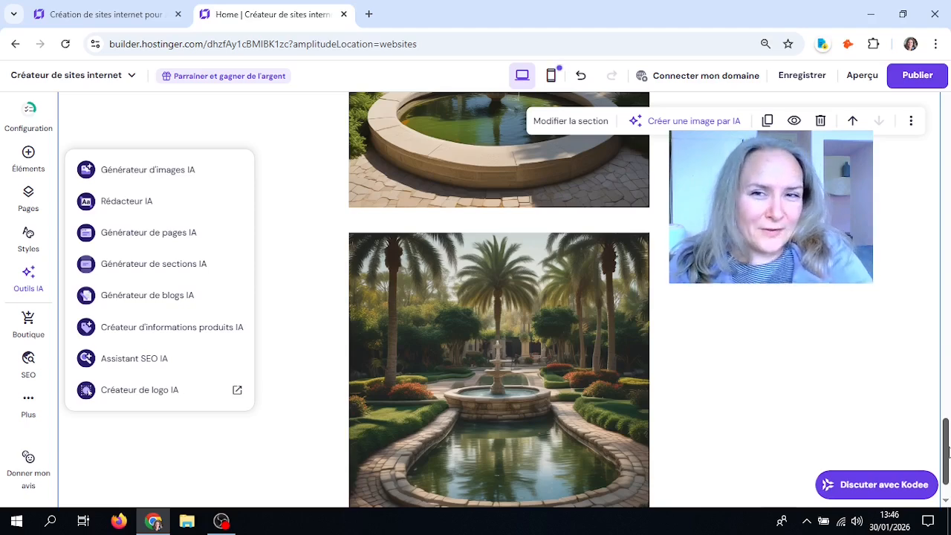
drag(948, 451, 948, 386)
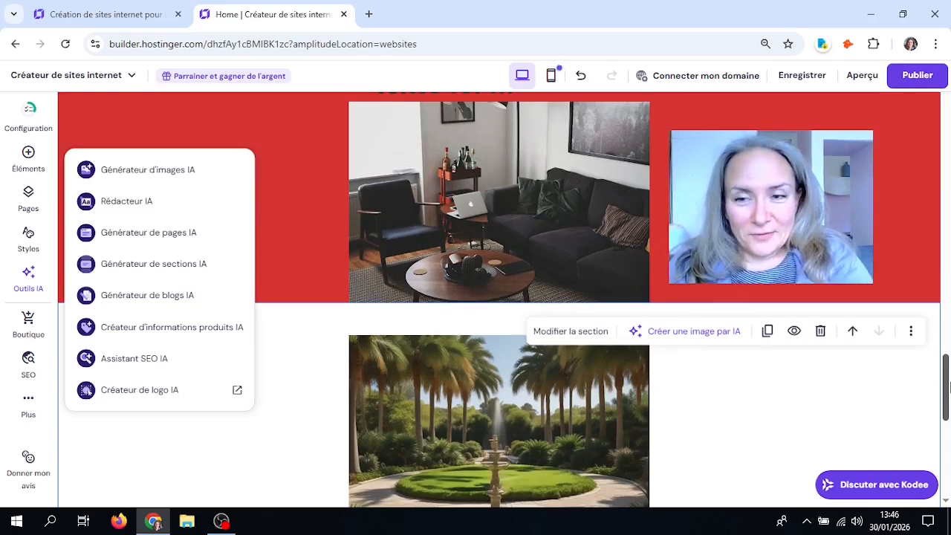
drag(947, 386, 947, 412)
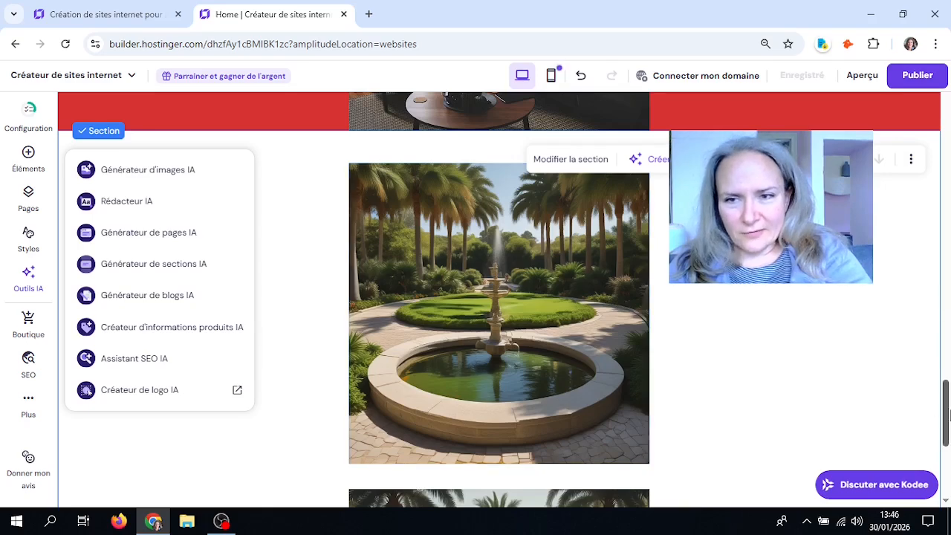
mouse_move(947, 414)
mouse_down()
mouse_move(948, 464)
mouse_move(947, 395)
mouse_move(948, 428)
mouse_move(948, 417)
mouse_up()
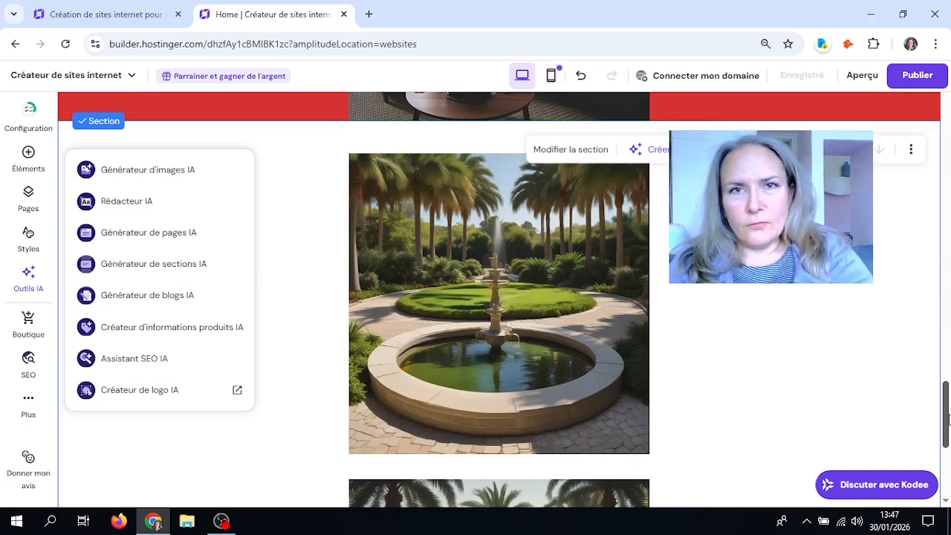
- Insert an empty section directly below the page header, above the red section
drag(948, 417, 948, 70)
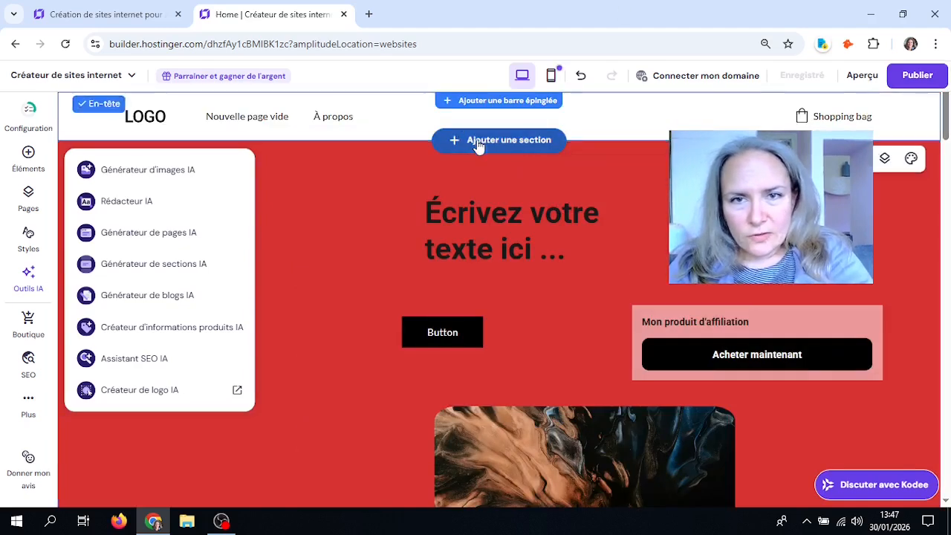
click(478, 141)
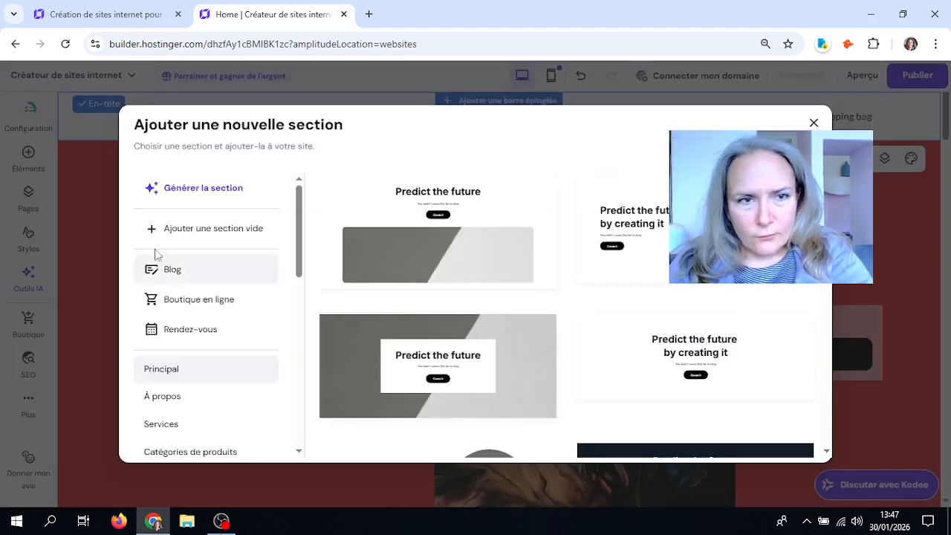
click(207, 230)
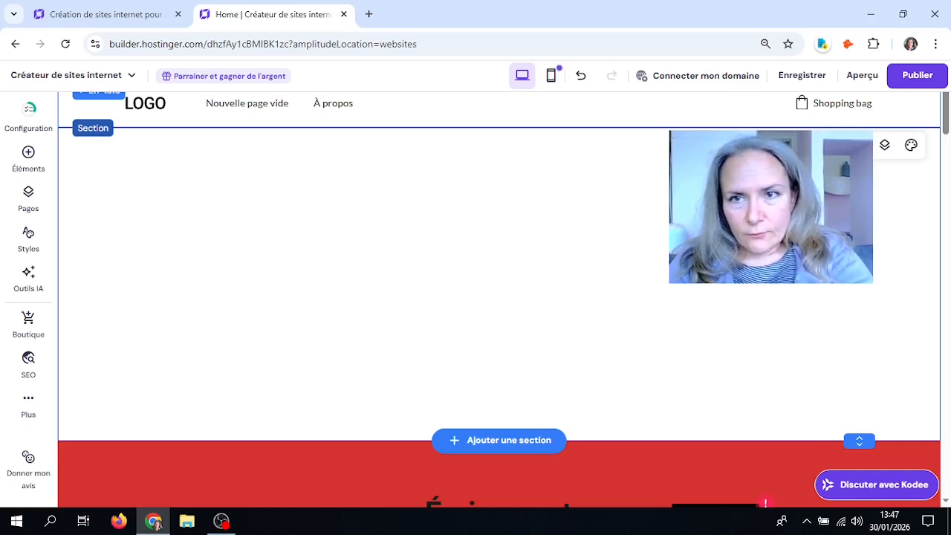
- Set the new empty section's background type to image and close its settings
click(463, 231)
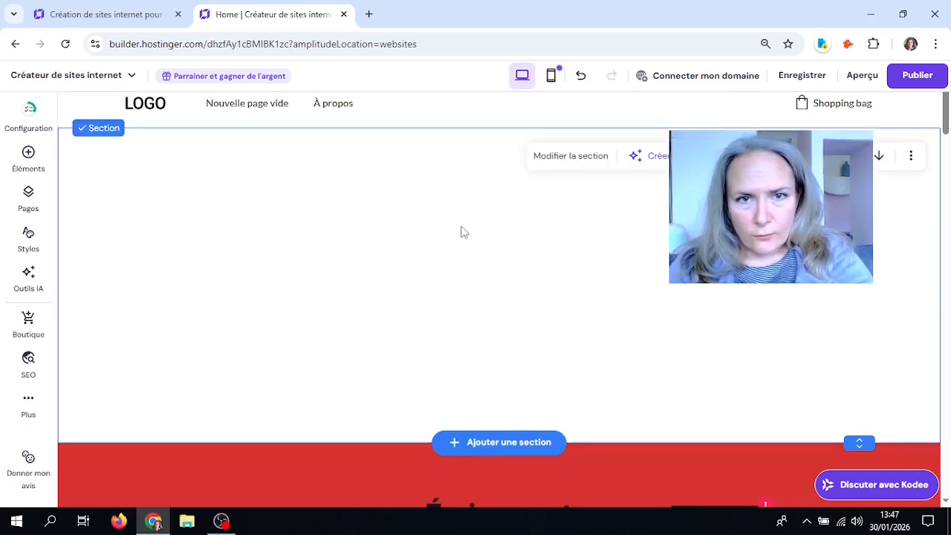
click(562, 154)
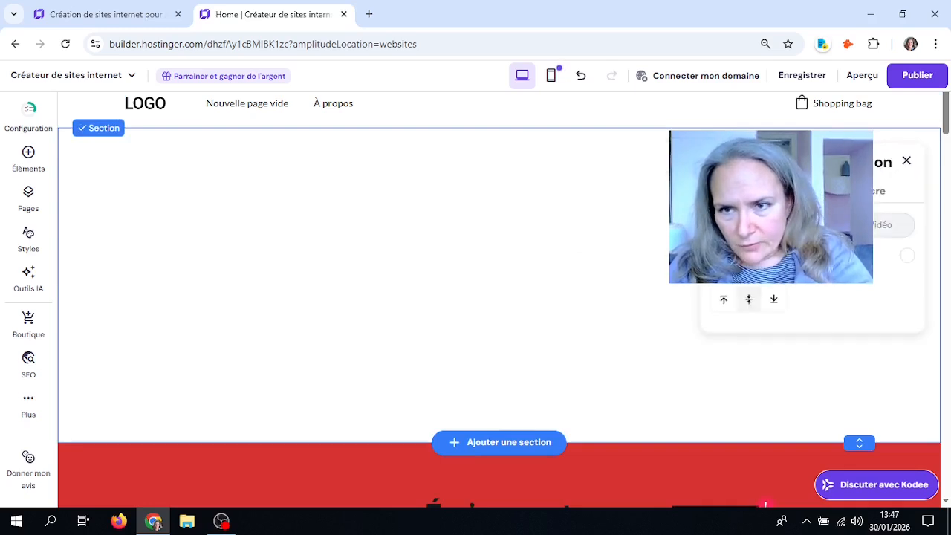
click(813, 225)
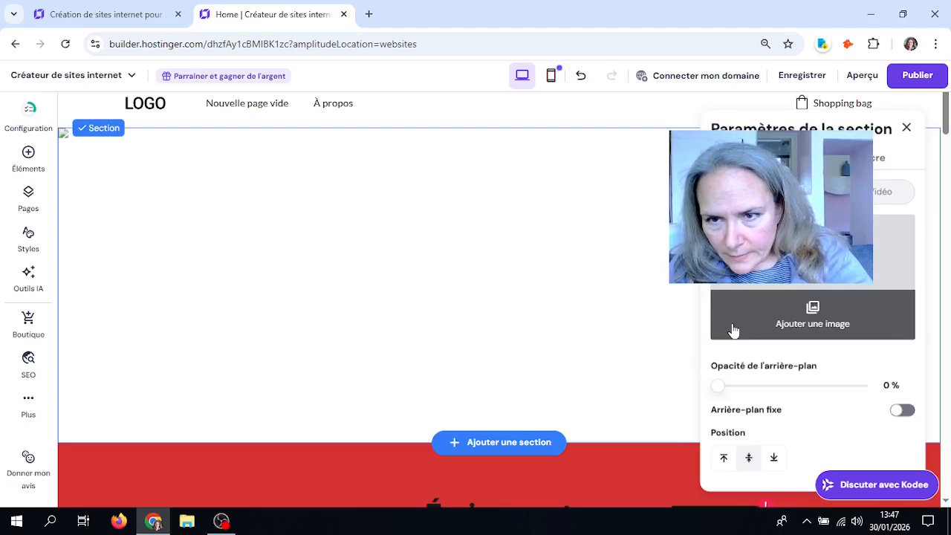
click(906, 129)
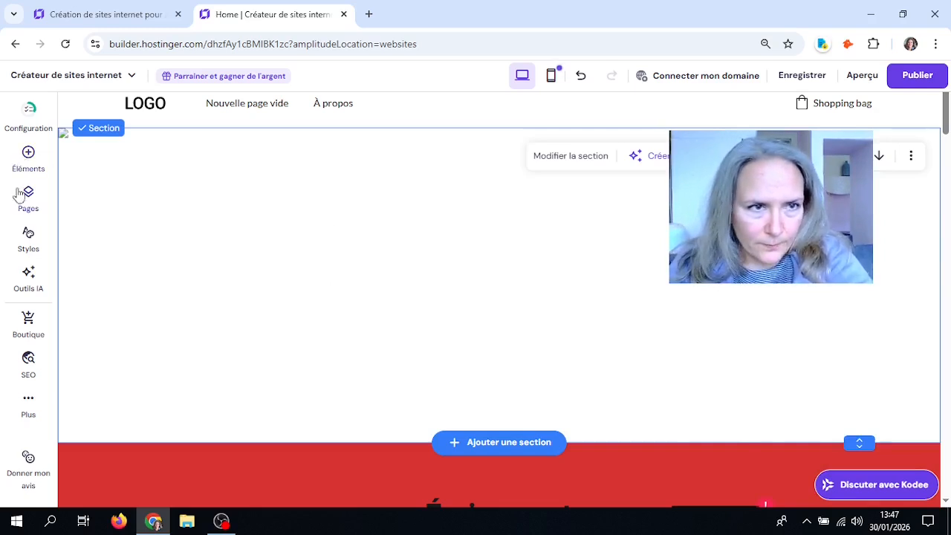
- Generate an AI background image for the new section with a prompt beginning "une image de personnes", and close the generator
click(21, 163)
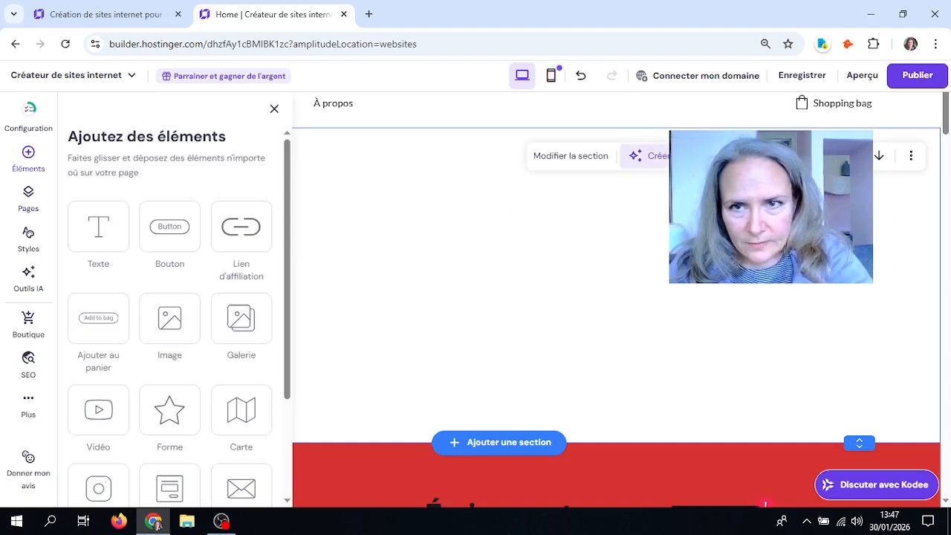
click(653, 155)
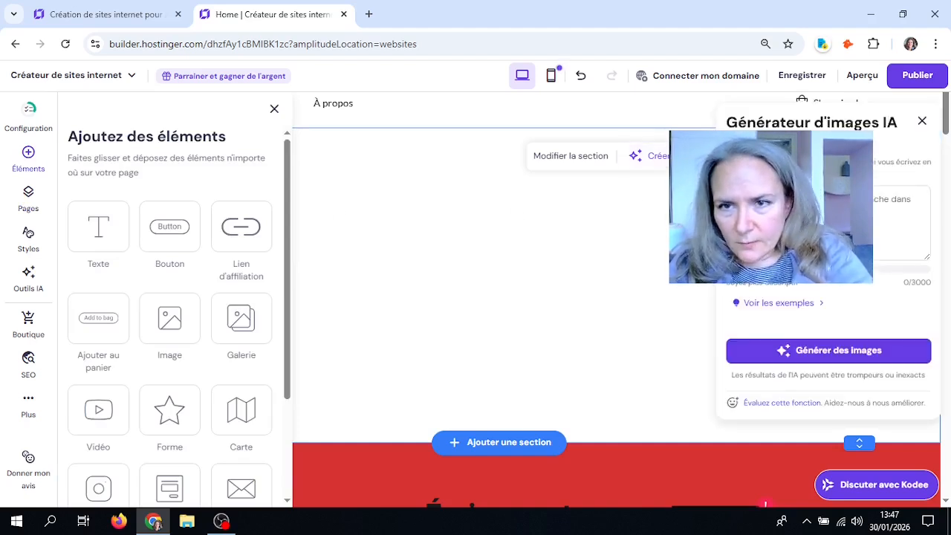
click(802, 219)
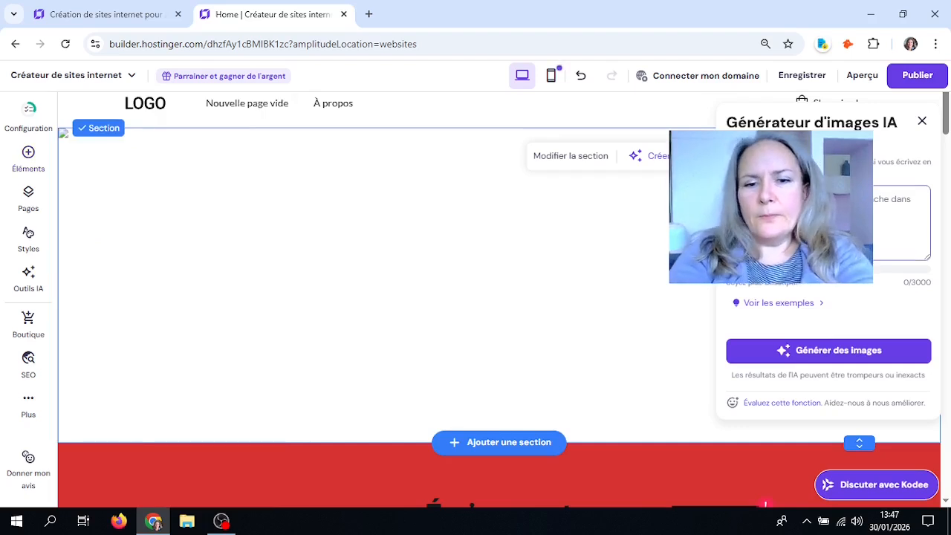
text(une image )
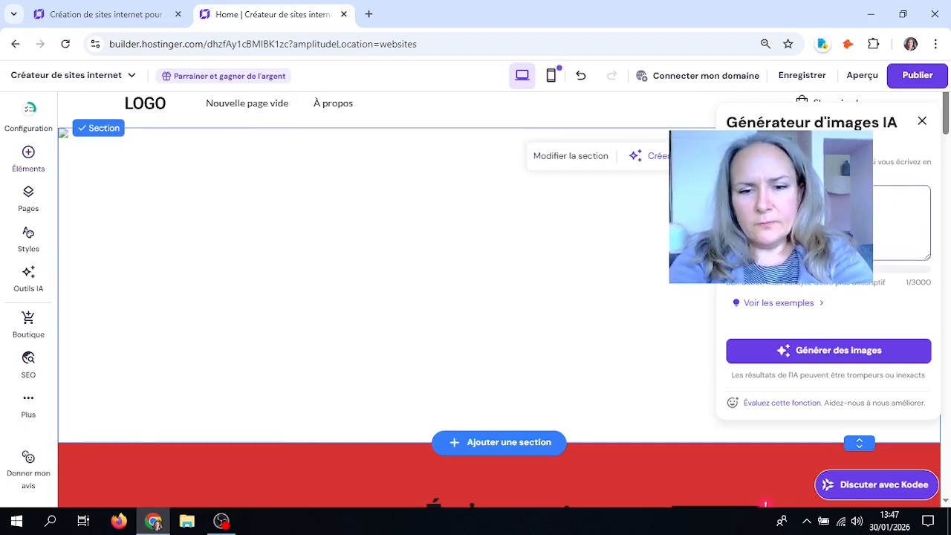
text(de personnes )
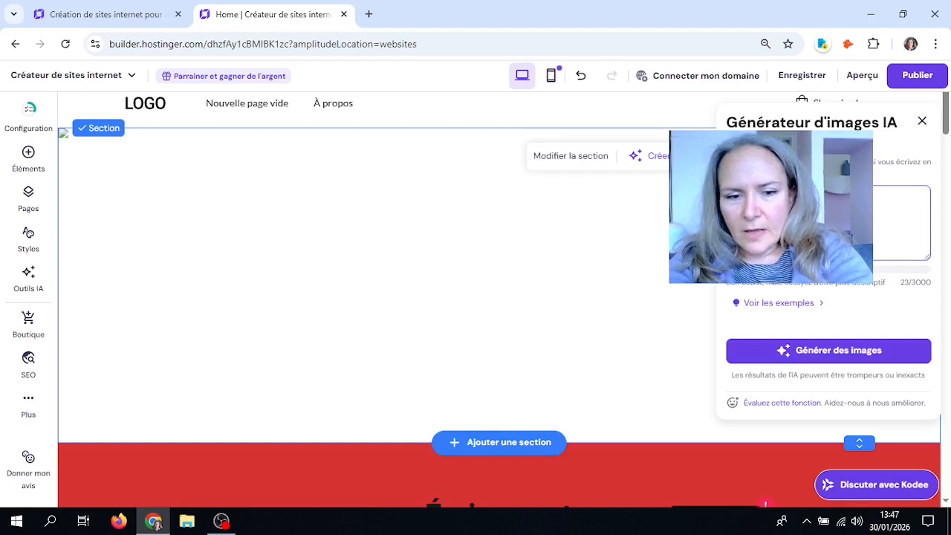
text(en train de discuter en lign)
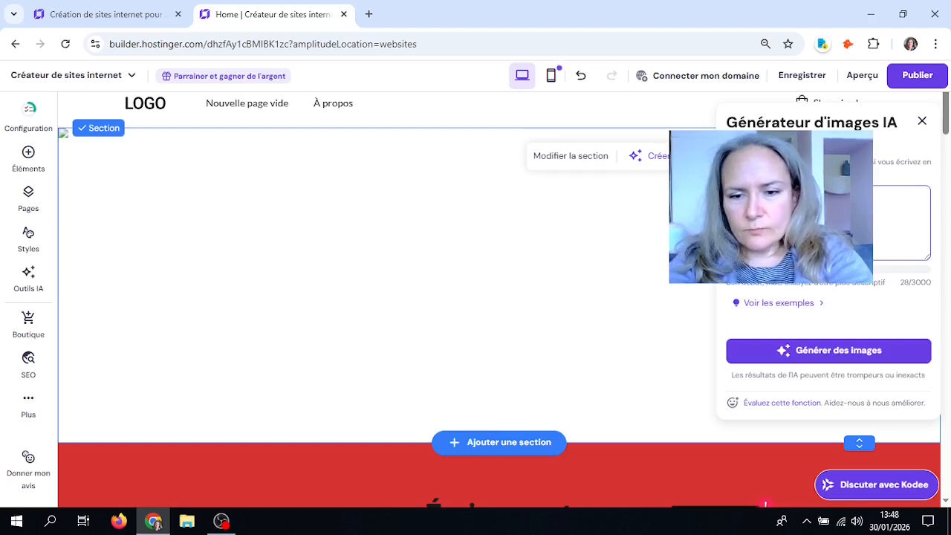
click(816, 355)
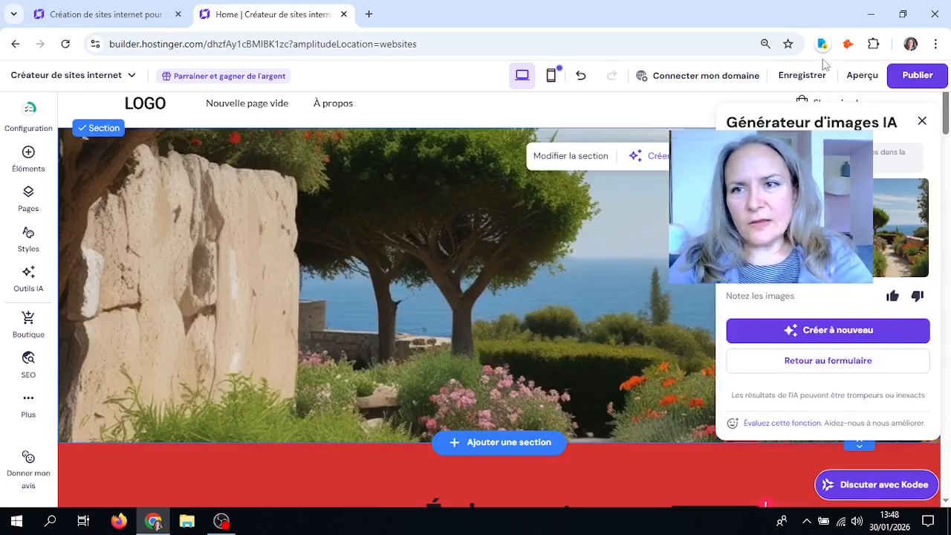
click(921, 123)
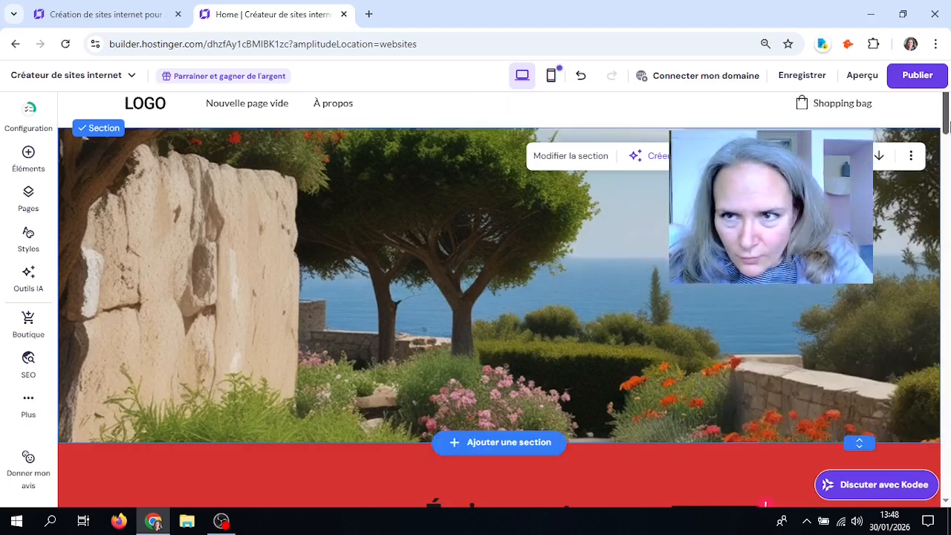
mouse_move(950, 128)
mouse_down()
mouse_move(949, 159)
mouse_move(949, 111)
mouse_up()
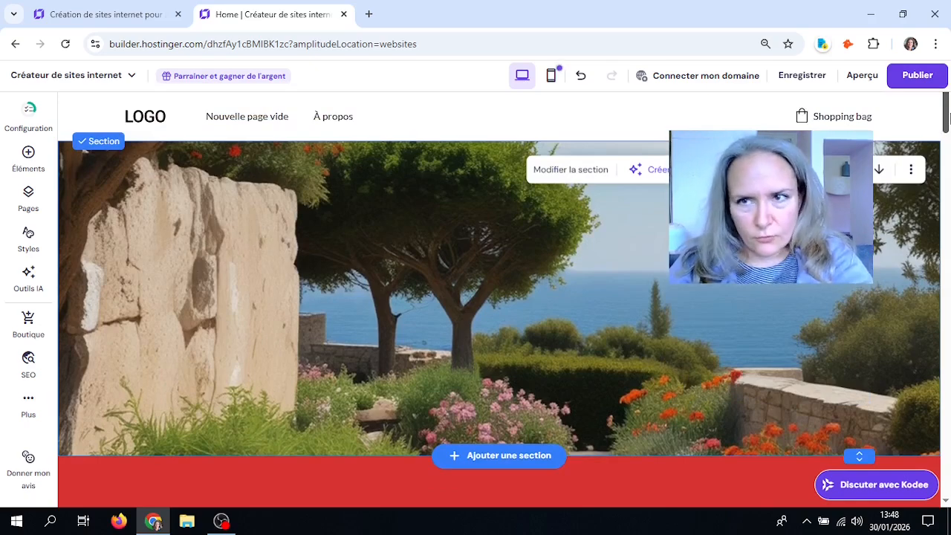
drag(948, 110, 948, 132)
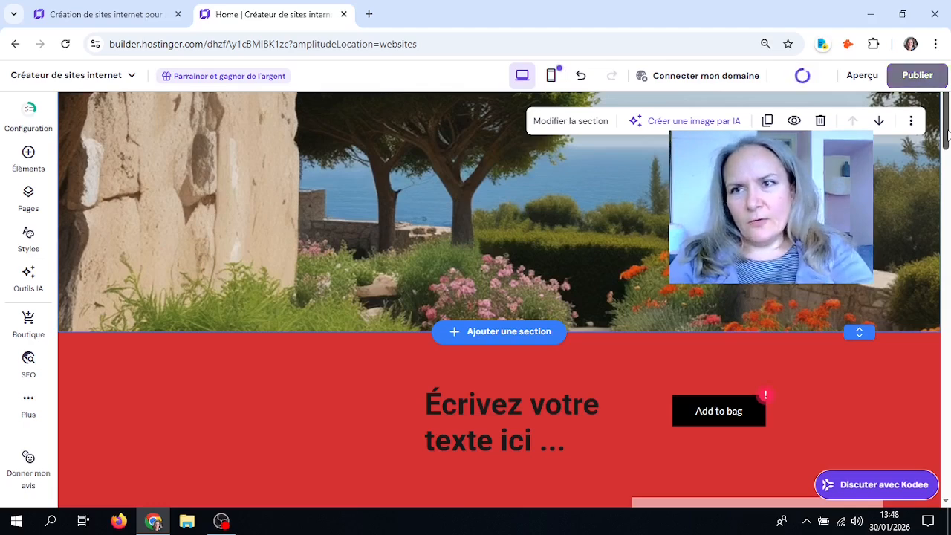
drag(948, 133, 948, 123)
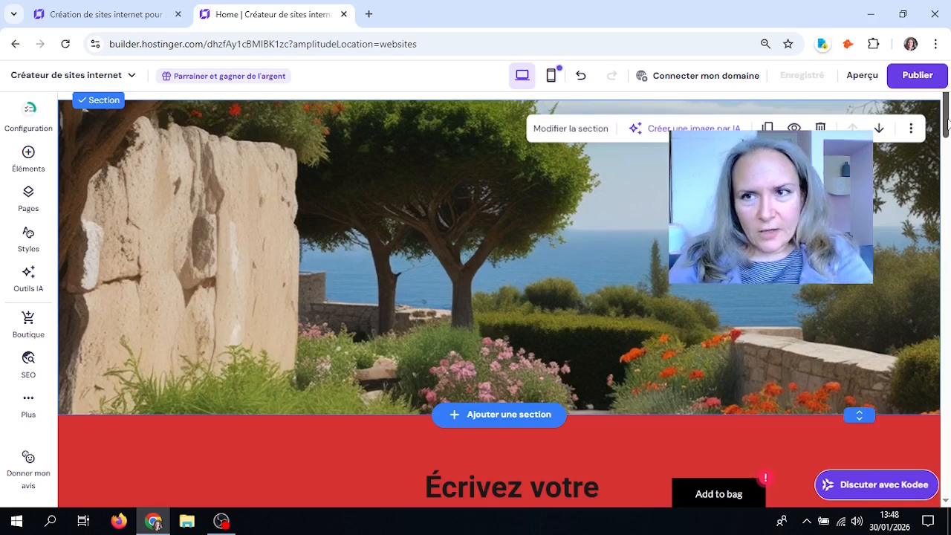
mouse_move(948, 123)
mouse_down()
mouse_move(948, 95)
mouse_move(947, 178)
mouse_move(948, 110)
mouse_up()
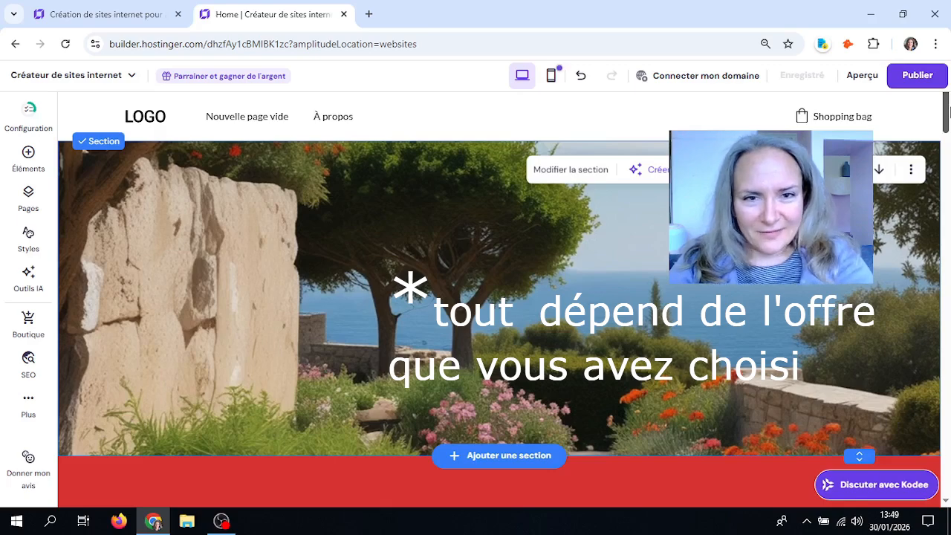
- Insert an empty section at the end of the page, directly below the fountain garden images
drag(949, 112, 947, 438)
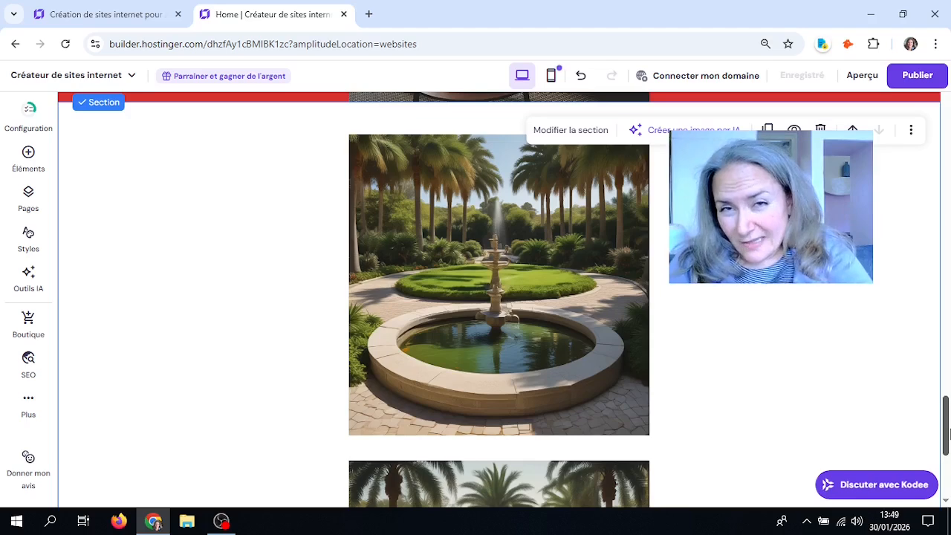
drag(947, 434, 946, 474)
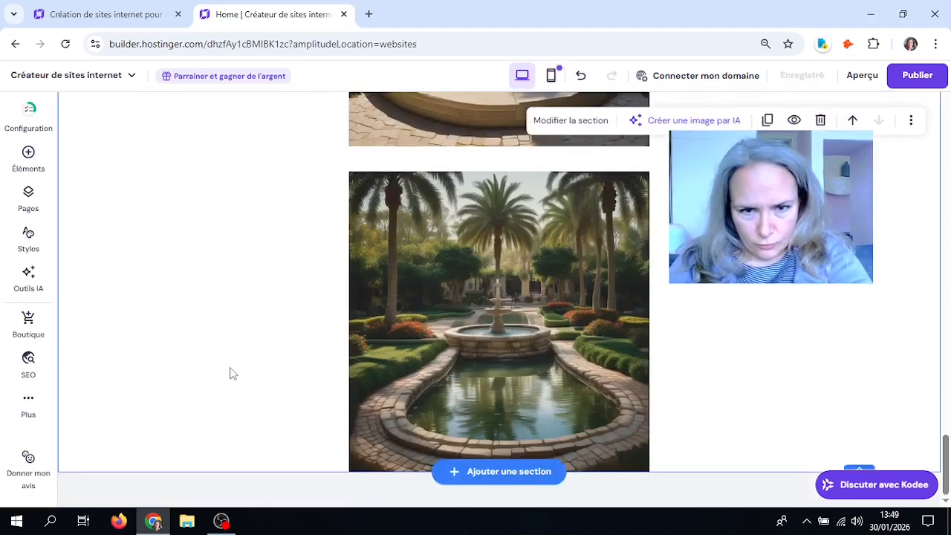
click(503, 482)
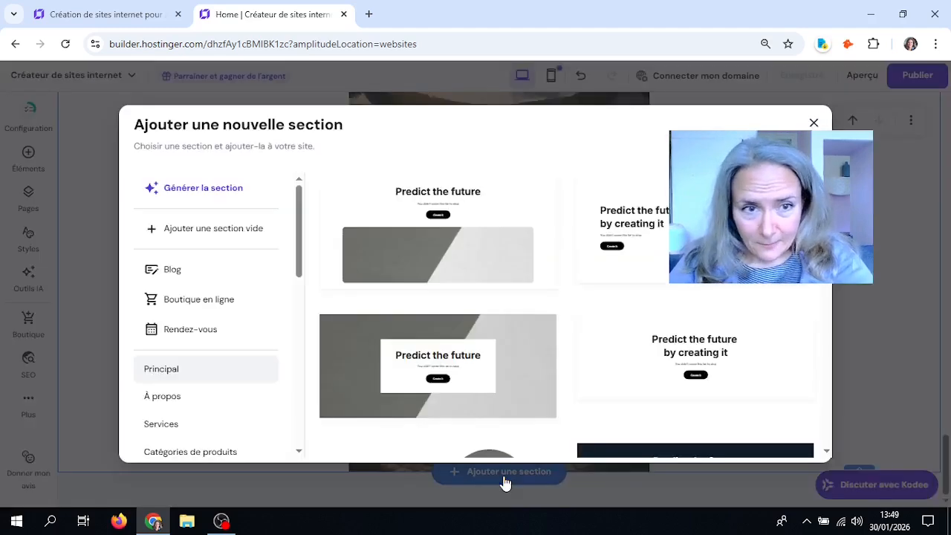
click(174, 228)
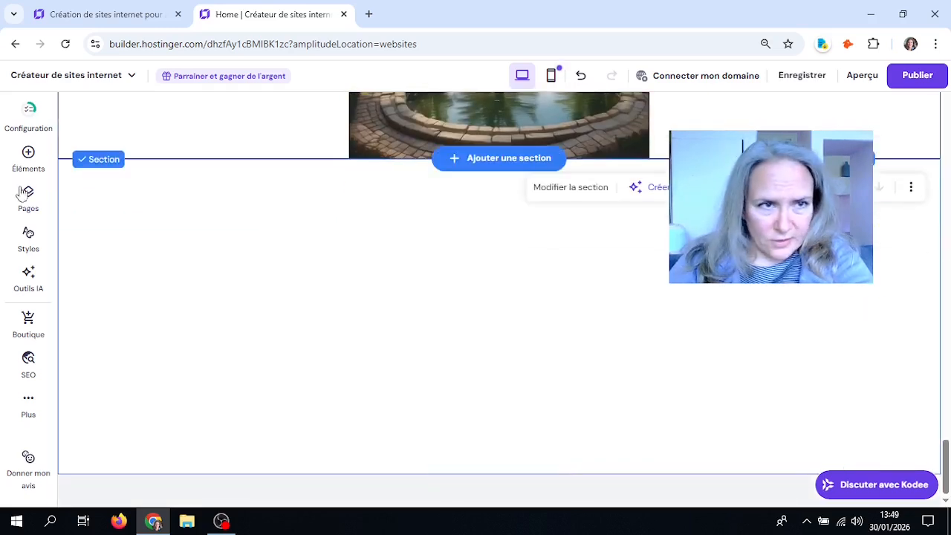
- Add a text element to the new empty section at the end of the page
click(27, 153)
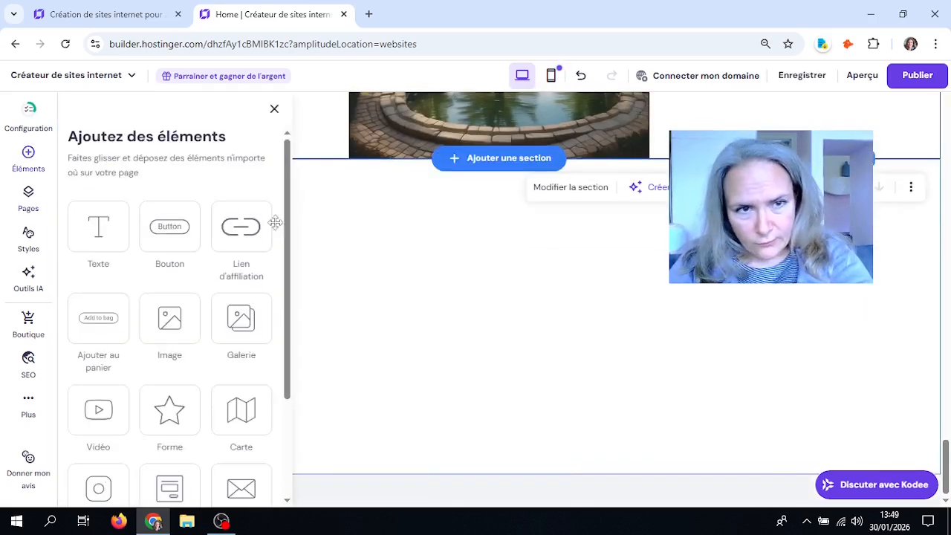
drag(95, 216, 522, 273)
scroll(522, 273, up, 3)
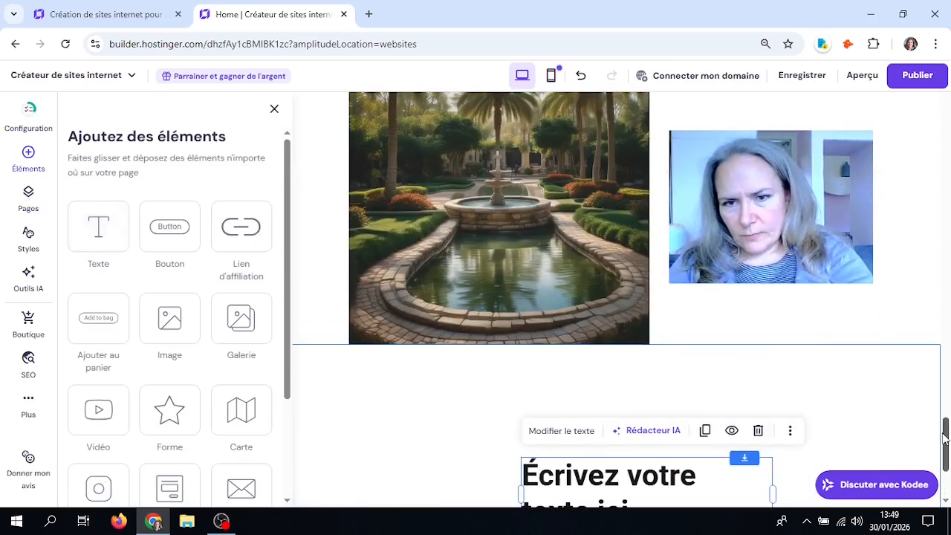
drag(945, 438, 947, 479)
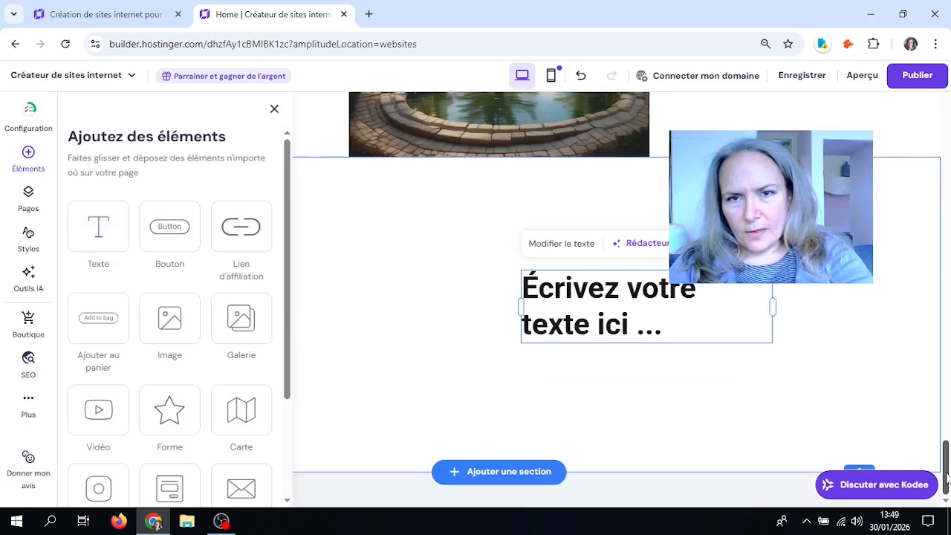
- Set the new text element's style to Paragraphe 1 and move it to the upper left area of its section
click(569, 324)
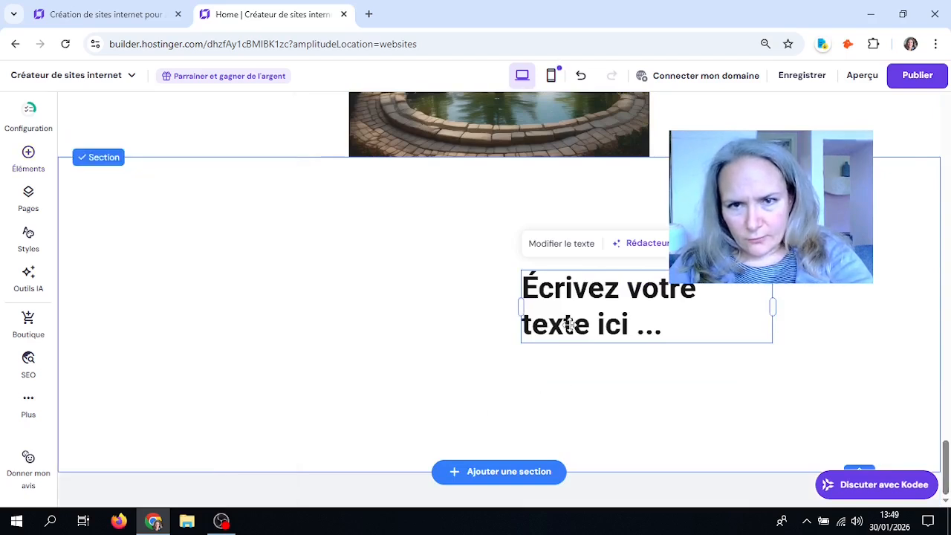
click(546, 249)
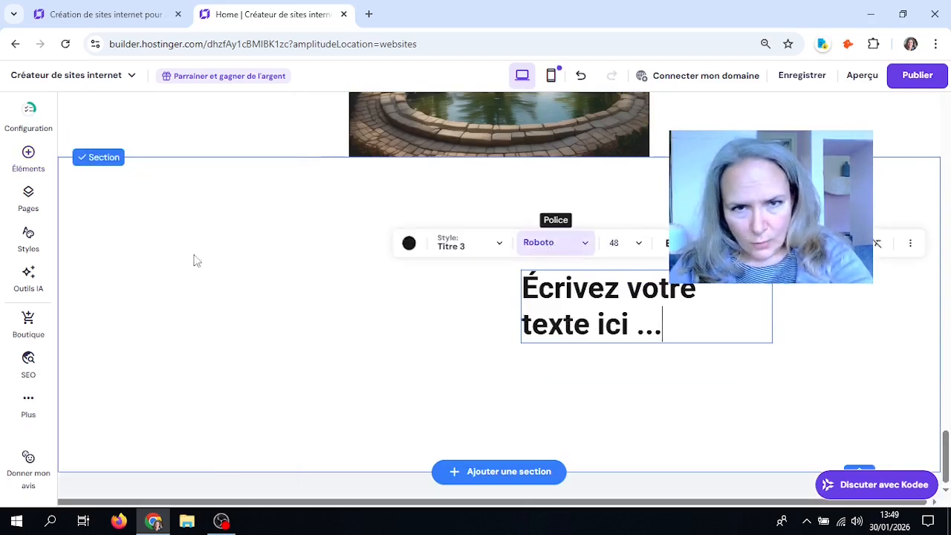
click(499, 248)
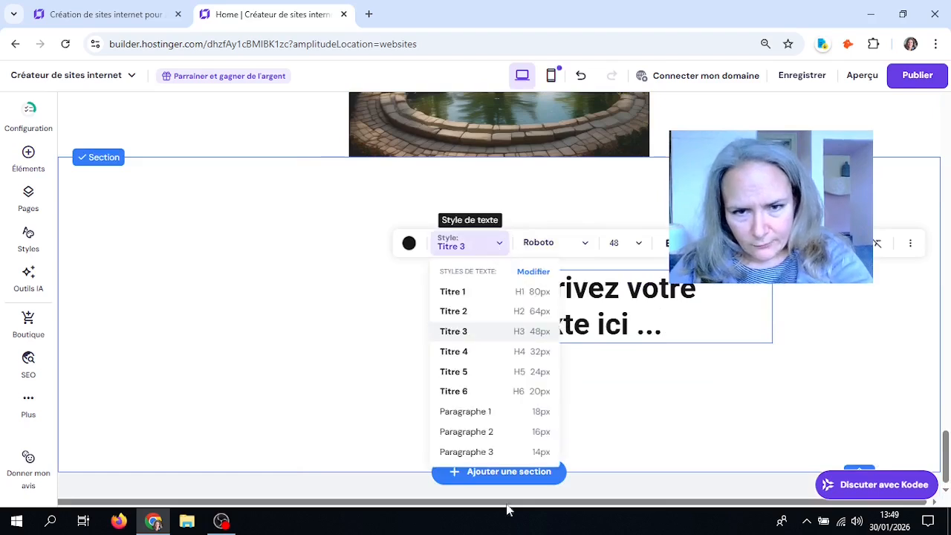
click(476, 413)
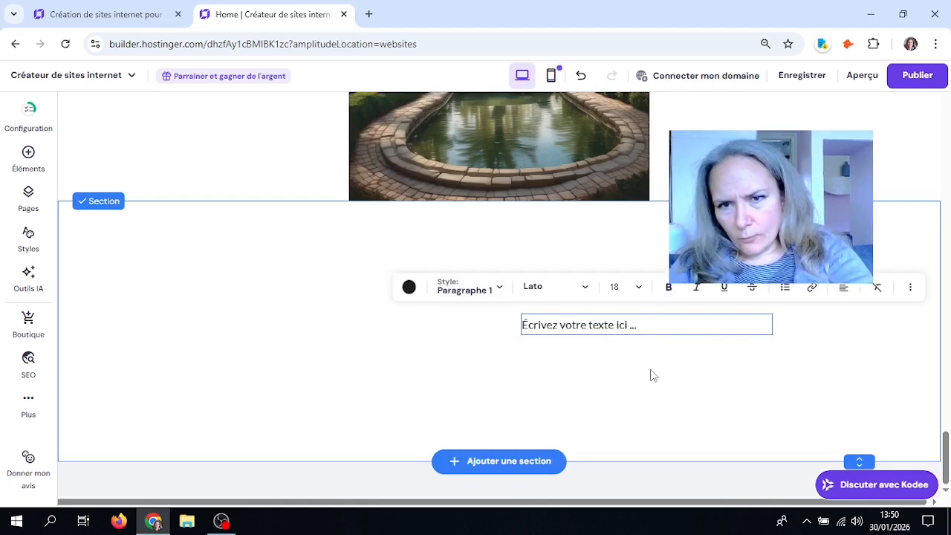
key(Escape)
drag(651, 334, 339, 276)
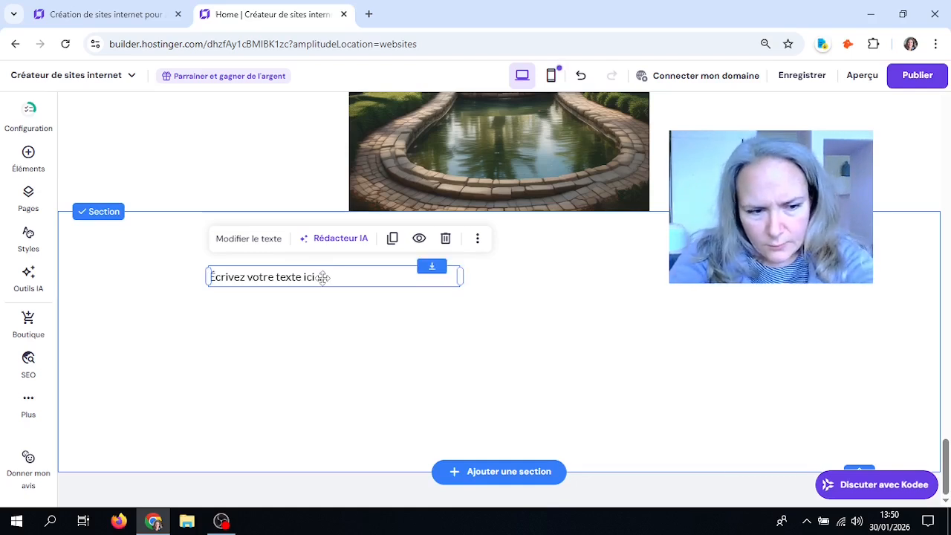
- Replace the placeholder text with "Vous recherchez une entreprise sérieuse dans l'entretient de votre jardin. Nous Sommes une équipe de 6 personnes"
click(323, 277)
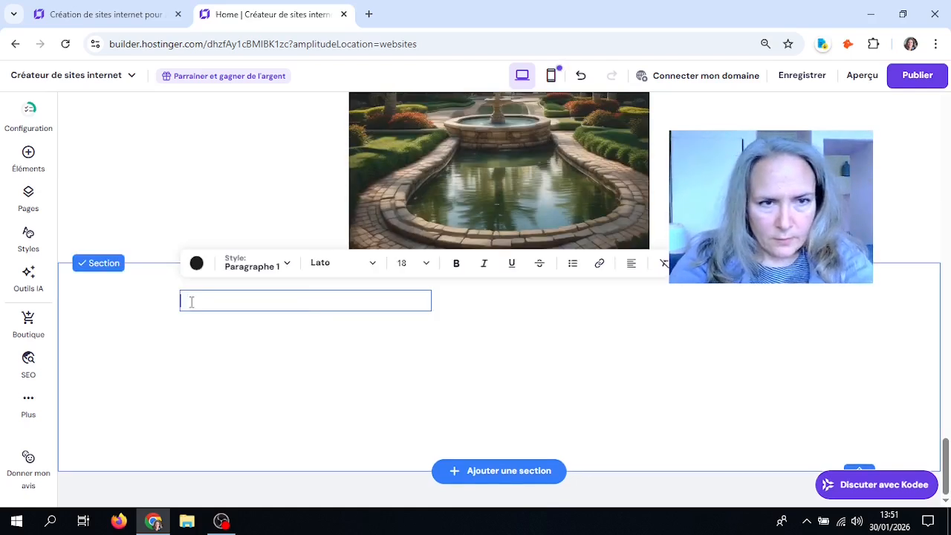
text(Vous )
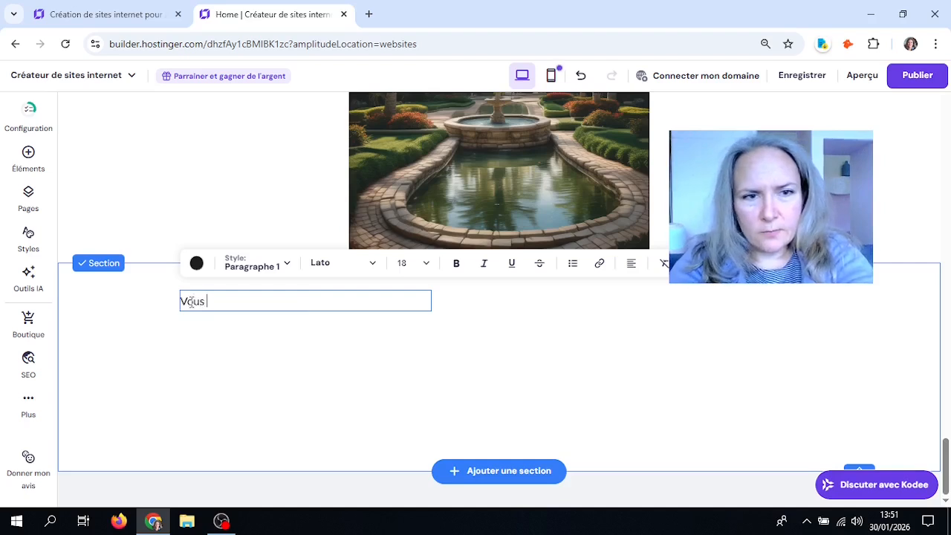
text(recherchez une )
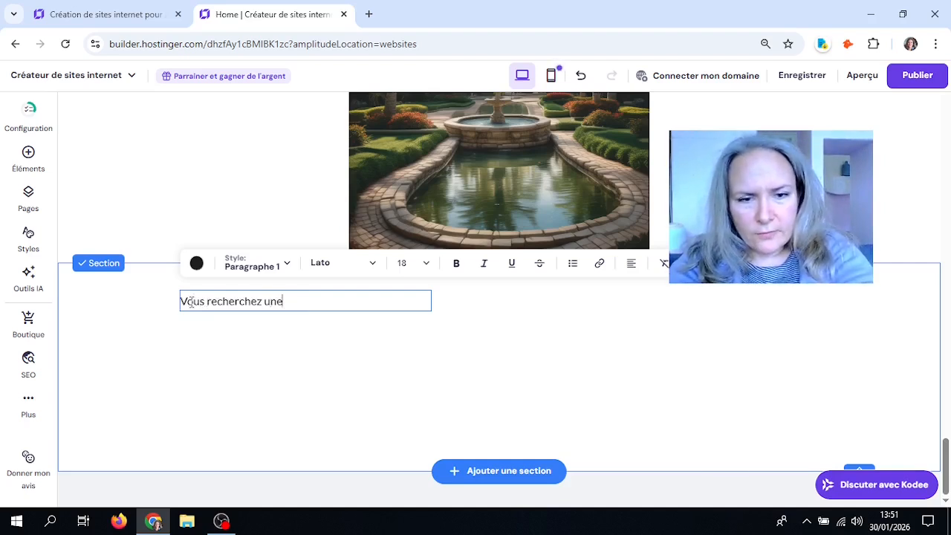
text(entreprise s)
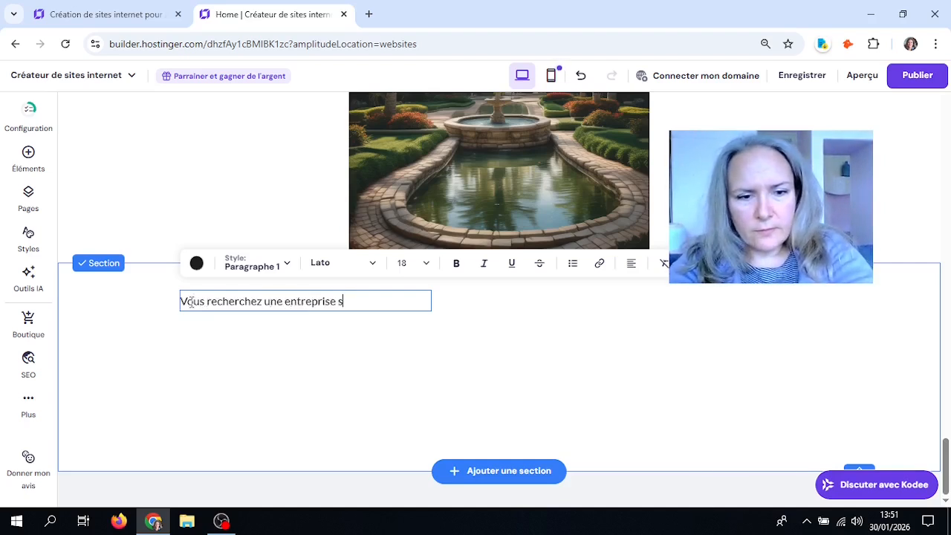
text(érieuse dan)
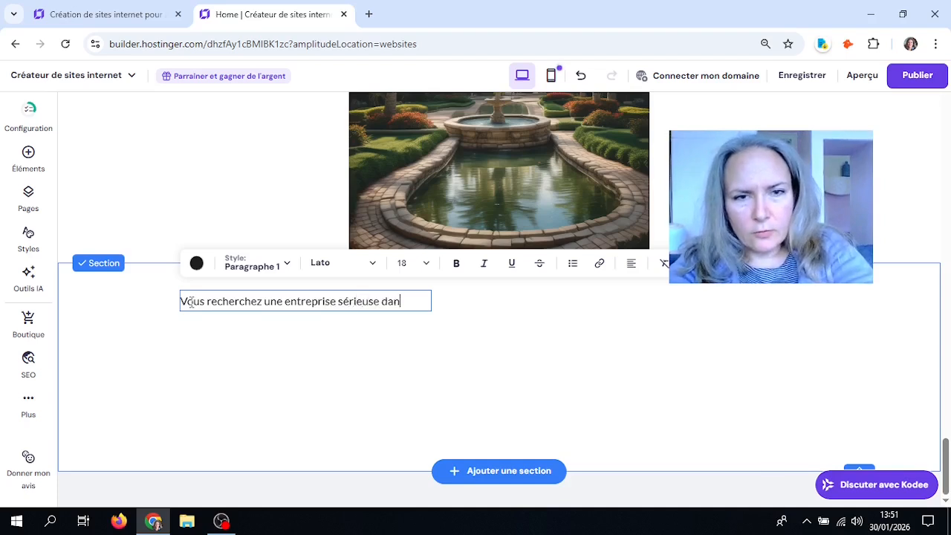
text(s l'entretient des)
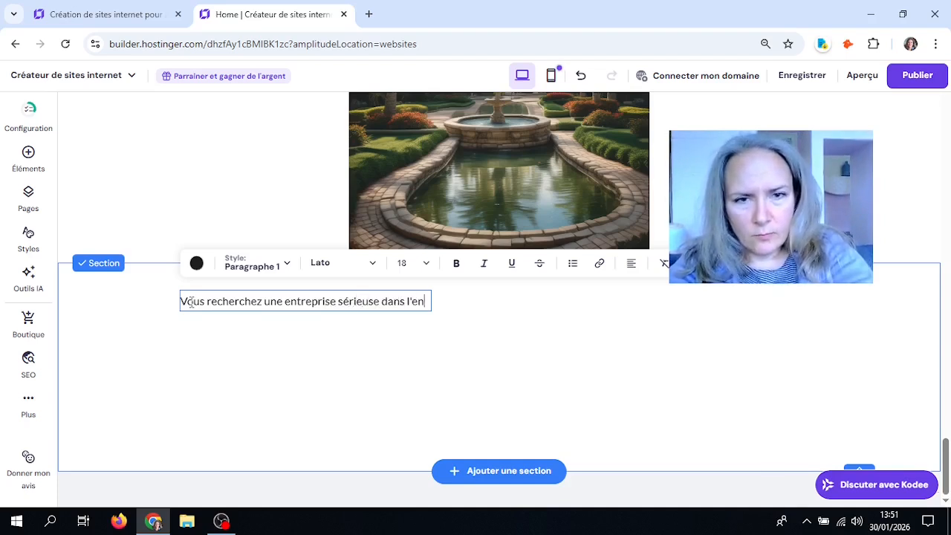
key(BackSpace)
key(BackSpace)
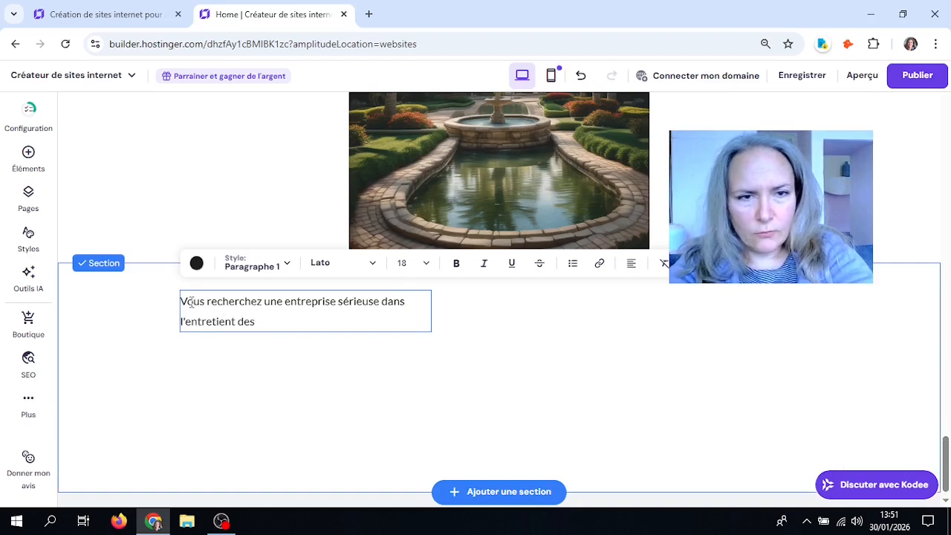
text(votre jardin. )
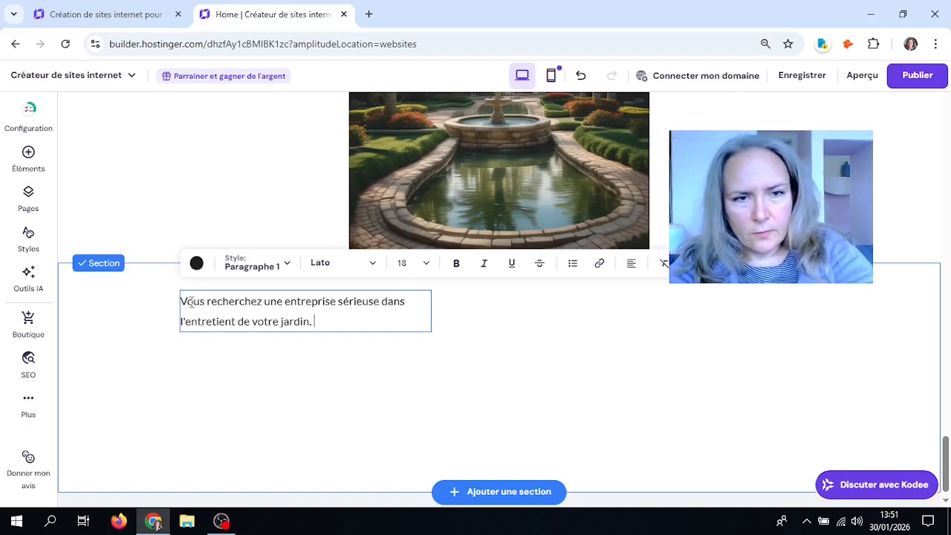
text(Nous )
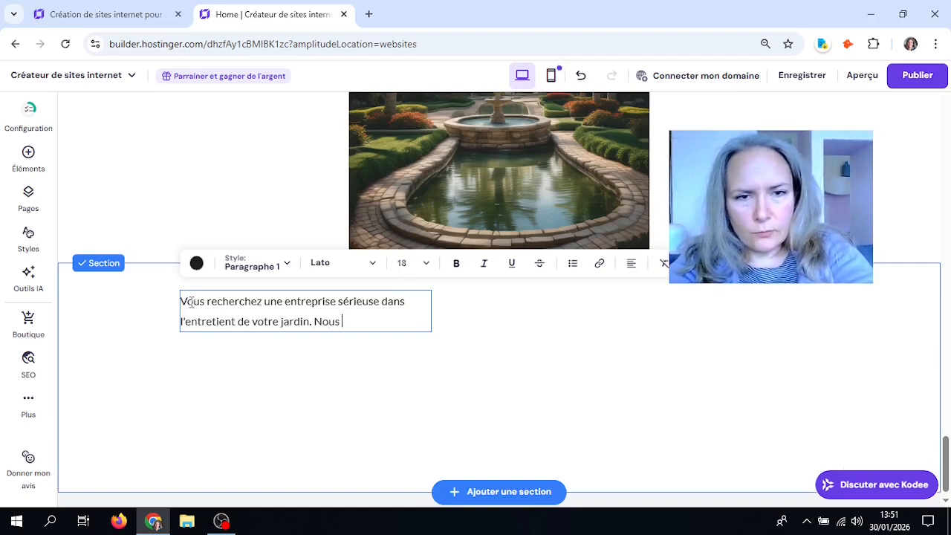
text(Sommes une équipe de 6 personnes)
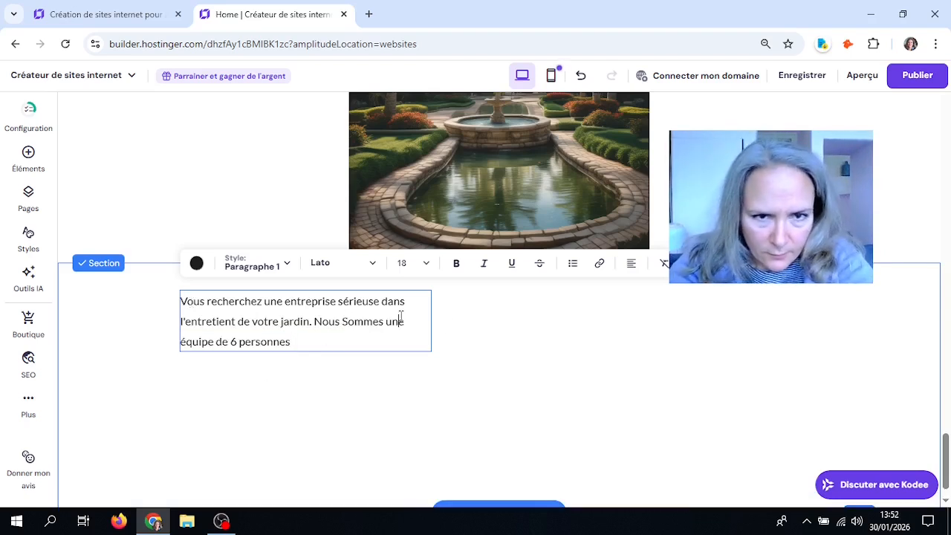
click(518, 349)
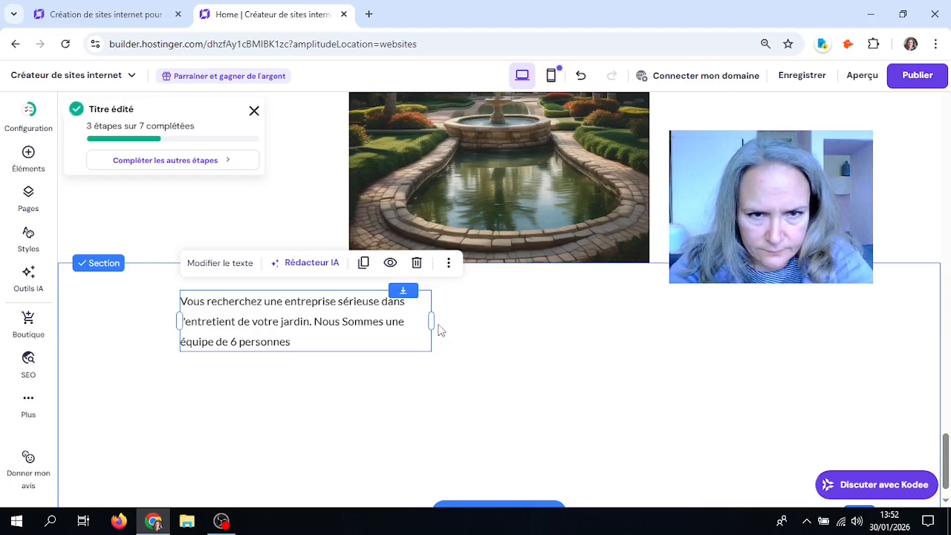
- Widen the text box and append "spécialisées dans la taille et l'entretients des haies. Nous sommes à votre service depuis 20 ans ." to the paragraph
drag(431, 321, 772, 353)
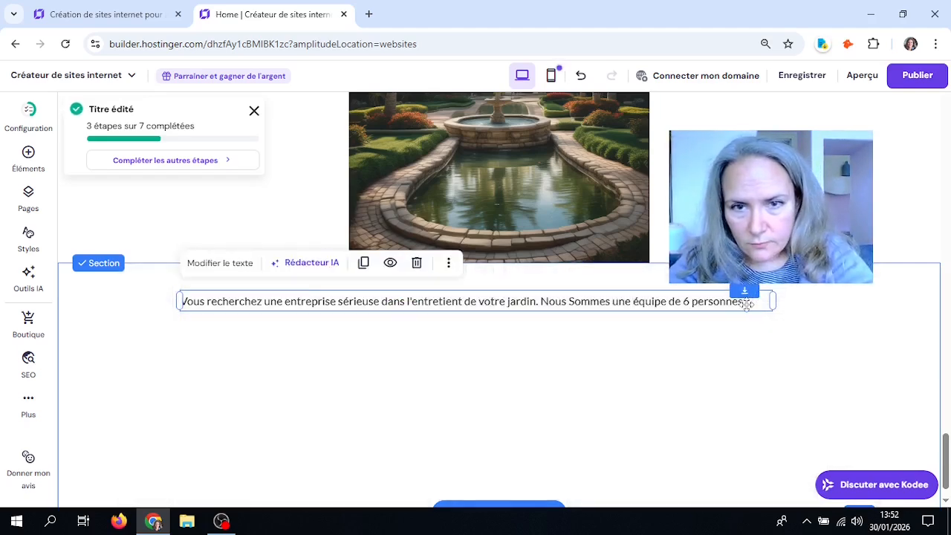
click(743, 303)
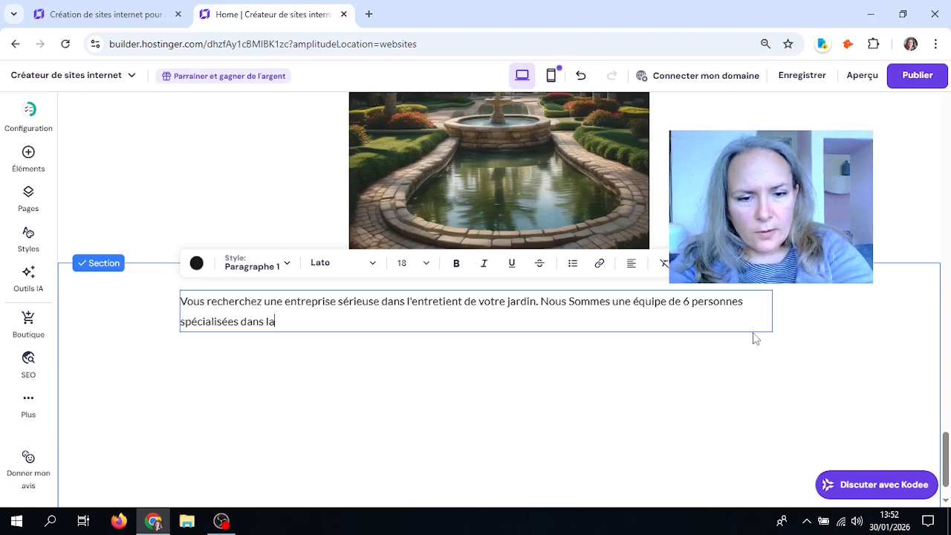
text(taille)
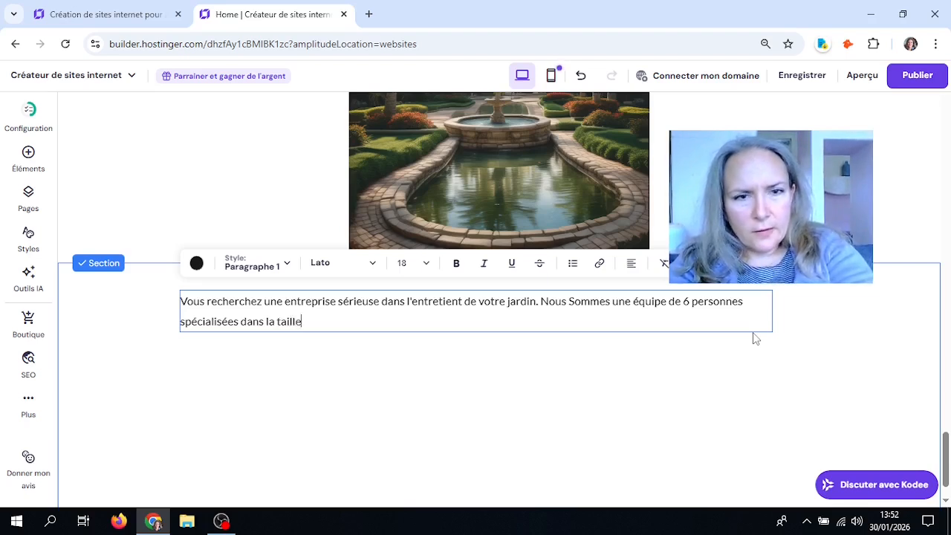
text( et l'entretients des haies. N)
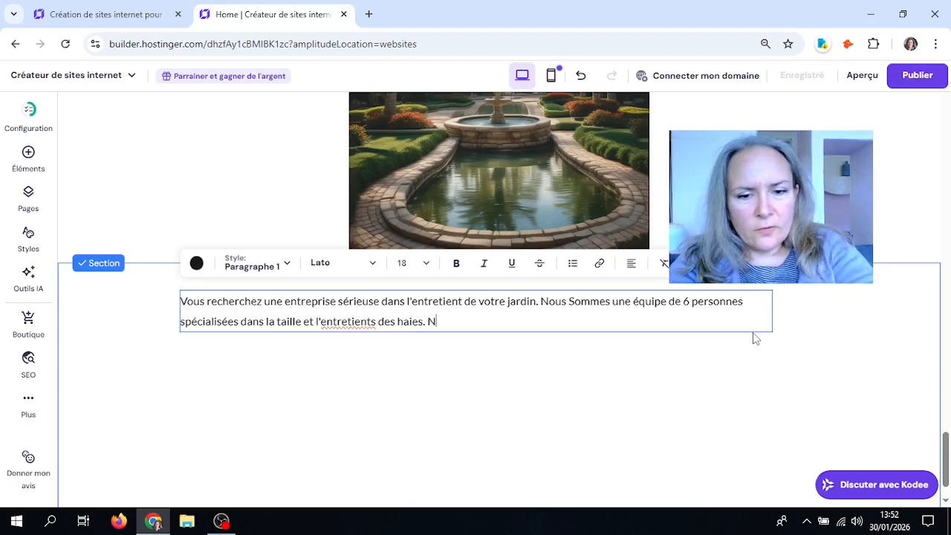
text(ous sommes )
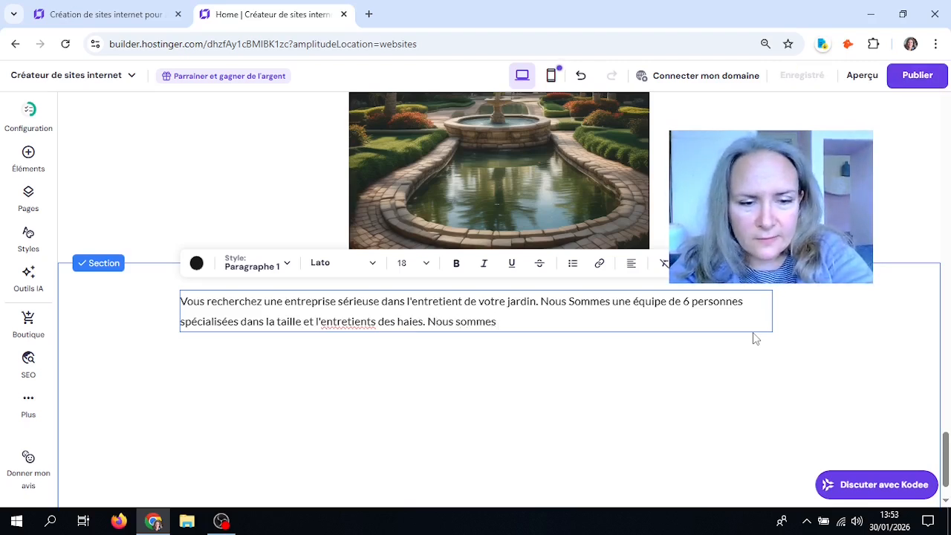
text(à)
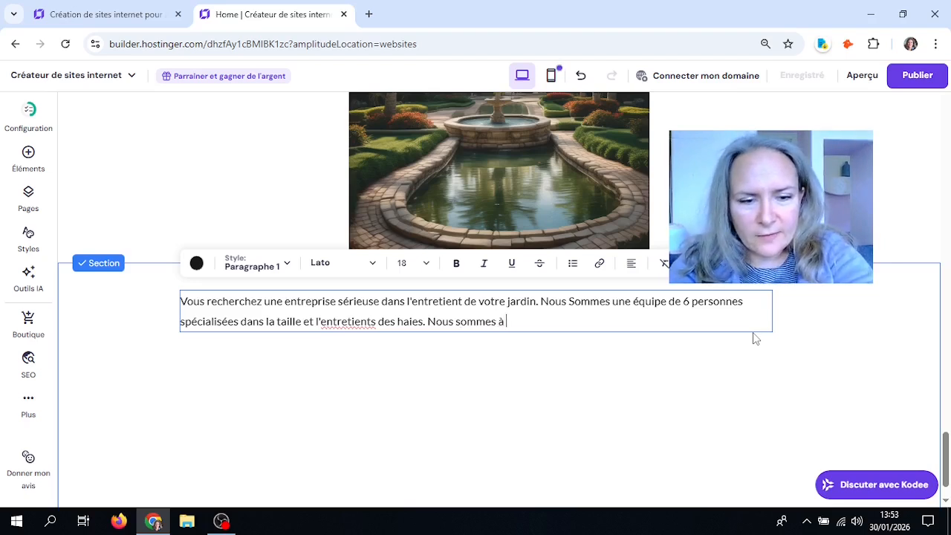
text(votre service depuis 20 ans .)
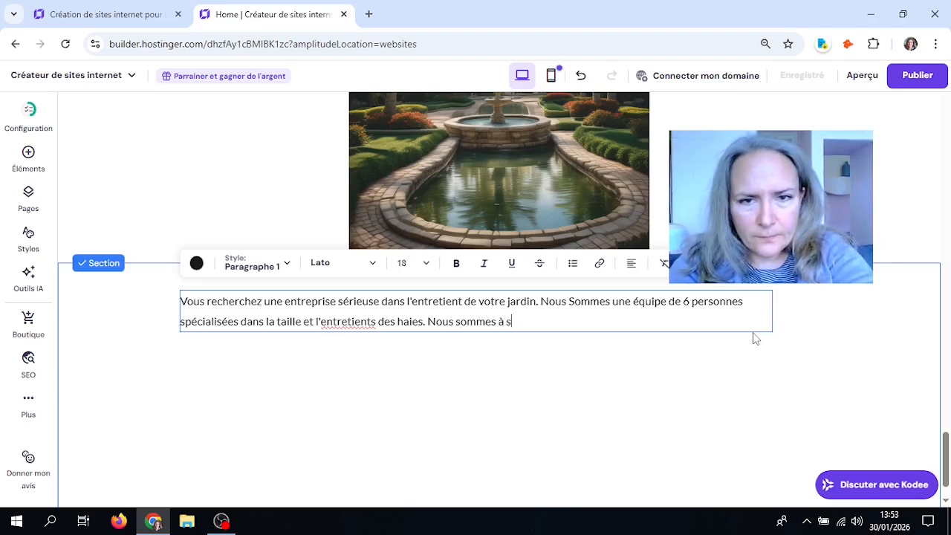
- Append "Retrouvez les témoignages que les clients satisfaits ont laissés sur nous." to the presentation paragraph and finish editing it
text( Re)
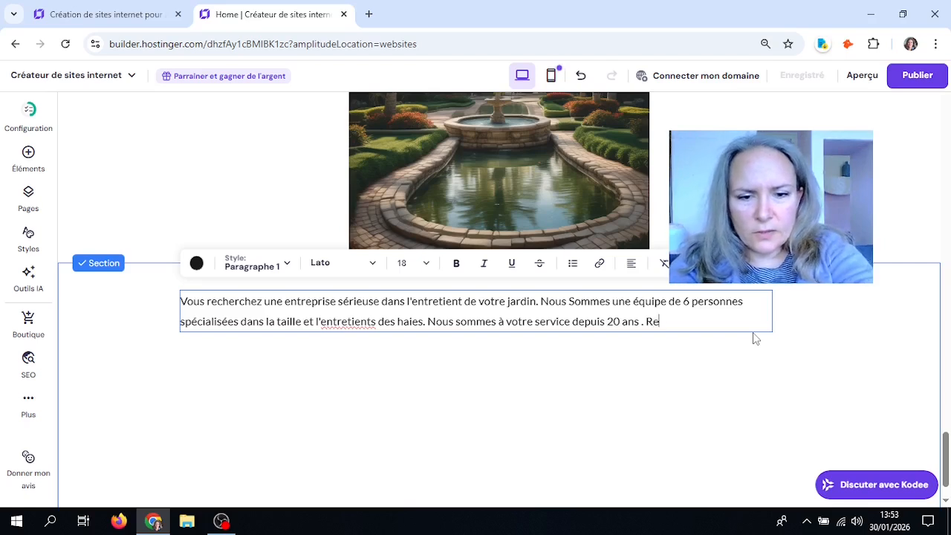
text(touvez)
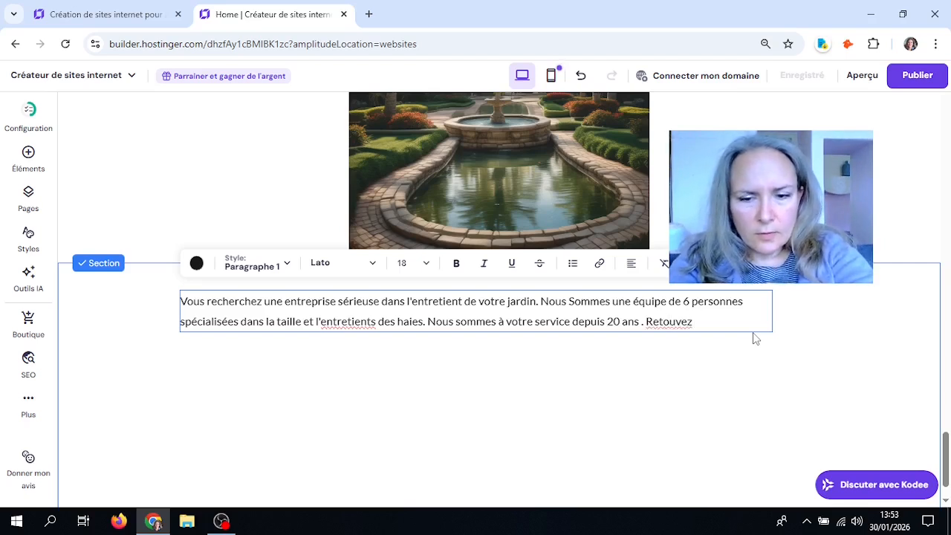
key(BackSpace)
key(BackSpace)
key(BackSpace)
key(BackSpace)
key(BackSpace)
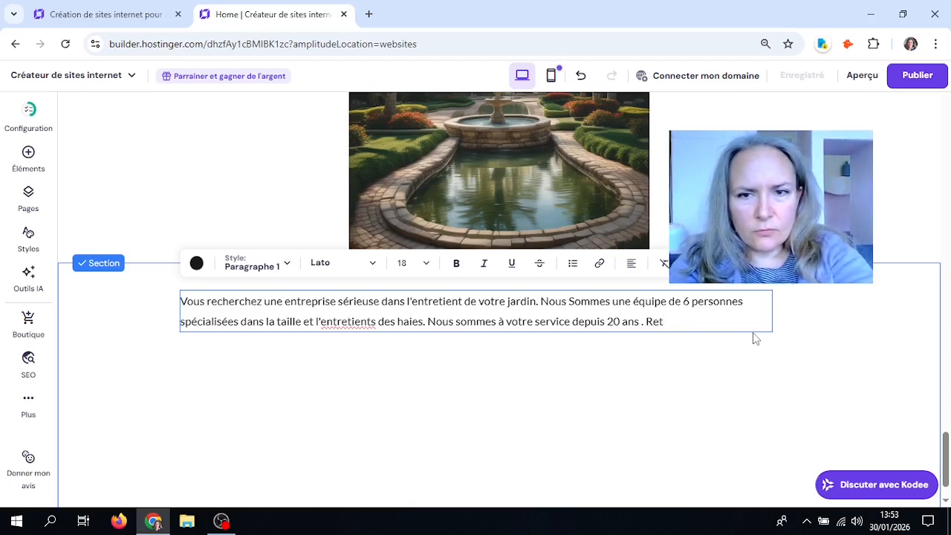
text(rouvez les témoignages que les clients o)
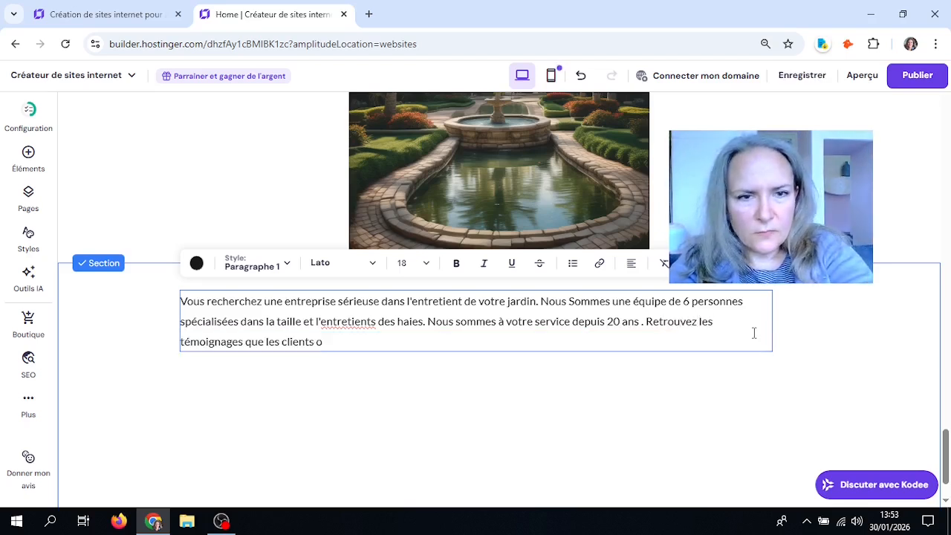
key(BackSpace)
text(sa)
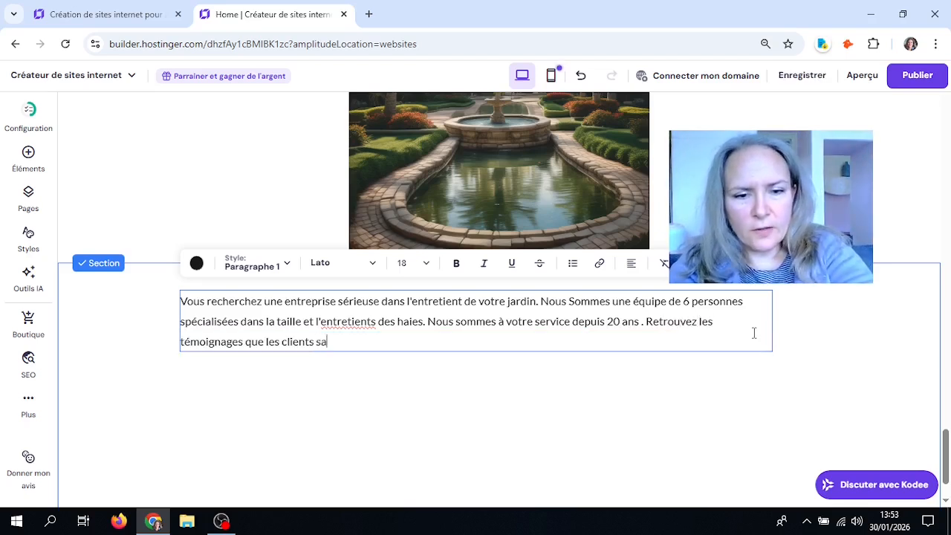
text(tisfaits ont )
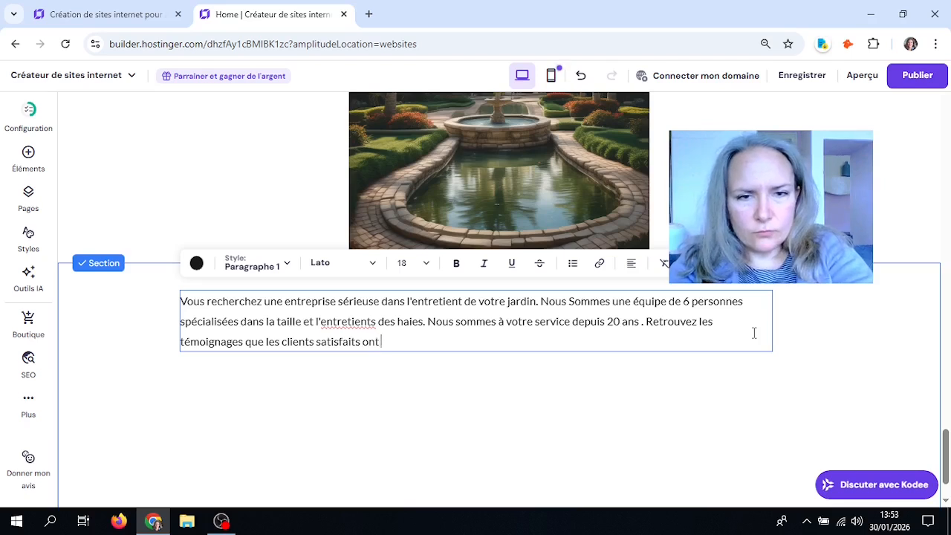
text(laissés sur nous.)
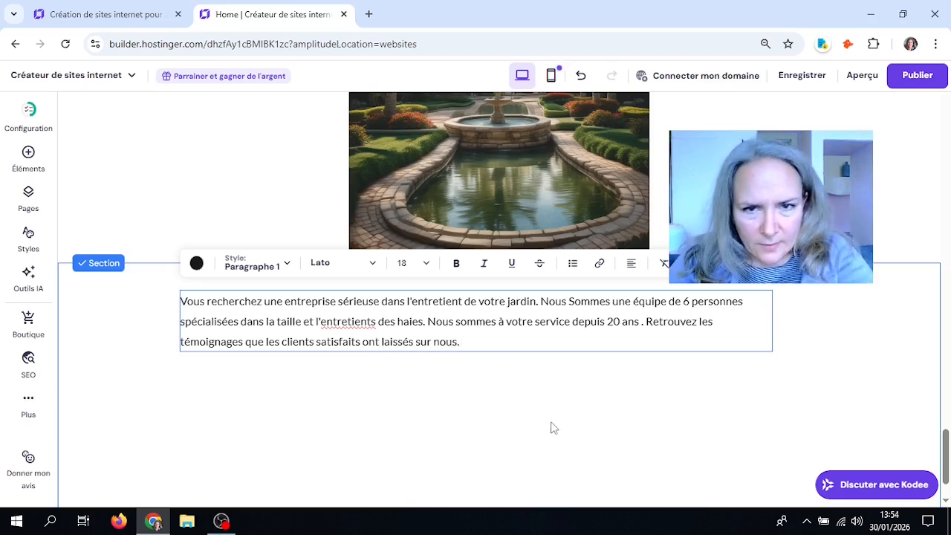
key(Escape)
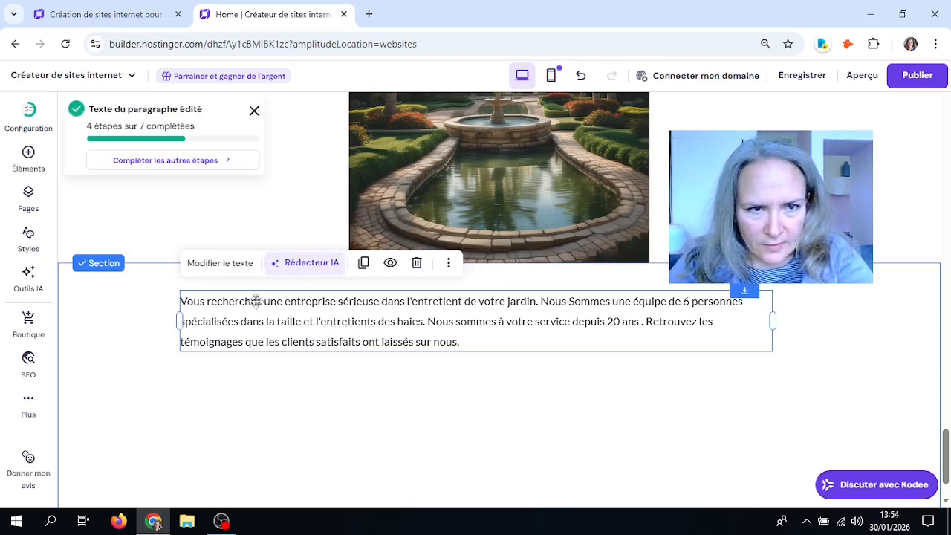
- Lengthen the presentation paragraph with the AI writer and apply the generated version
click(298, 265)
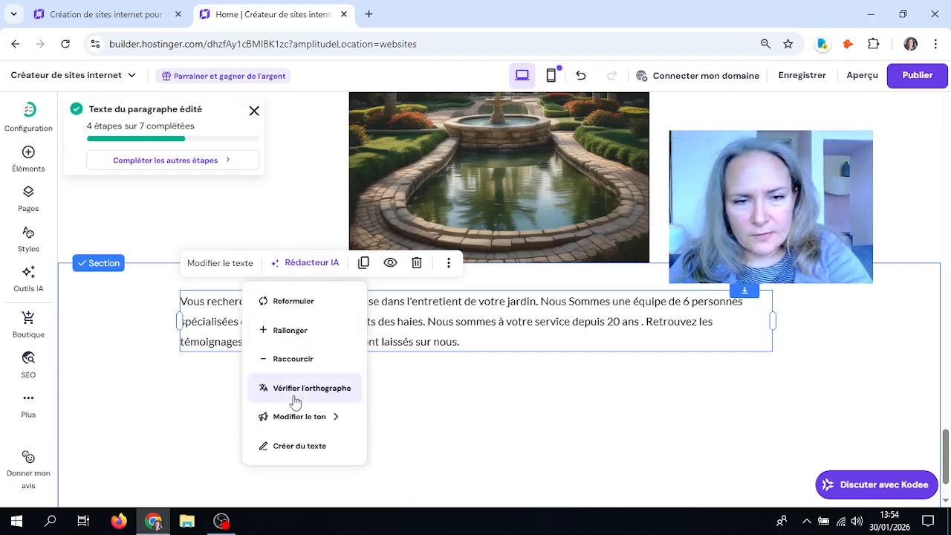
click(281, 336)
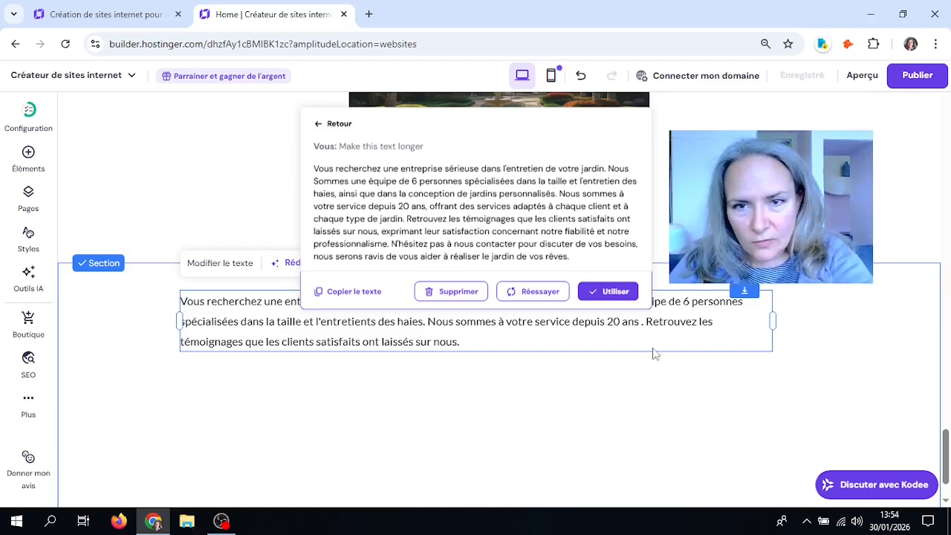
click(616, 293)
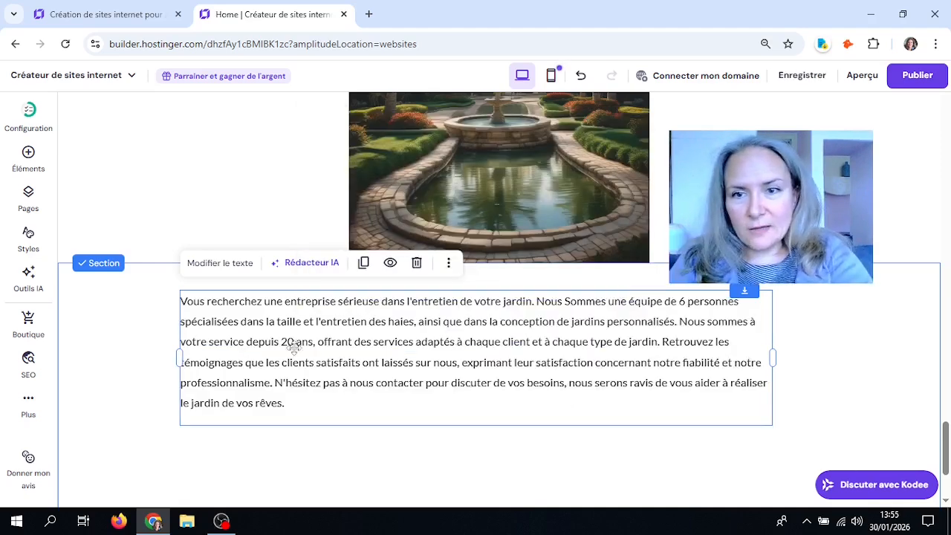
- Try an AI rewrite of the presentation paragraph in an enthusiastic tone and discard the proposal
click(299, 272)
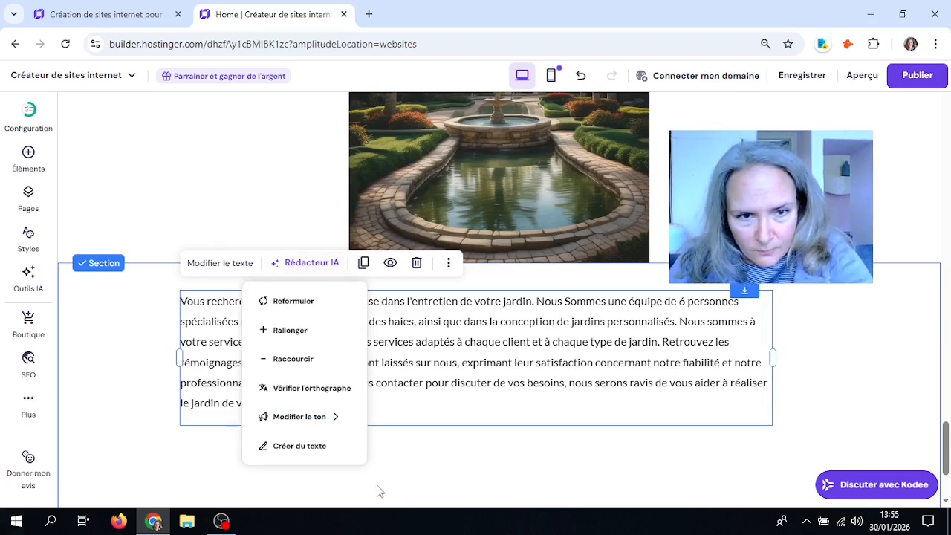
mouse_move(283, 426)
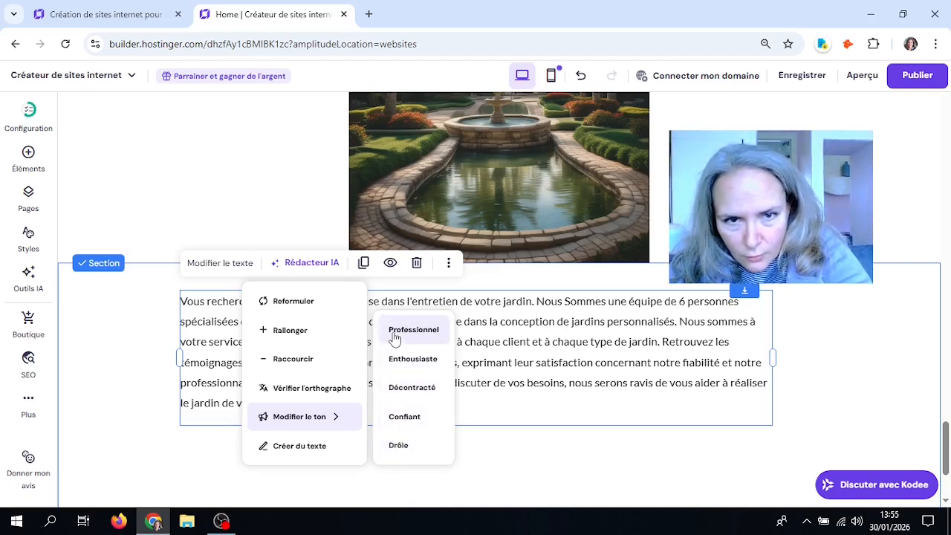
click(394, 360)
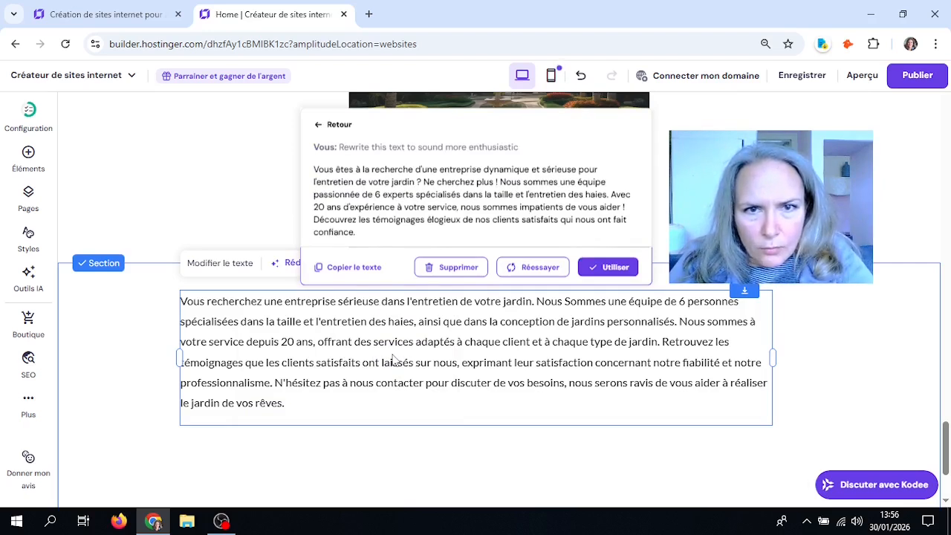
click(458, 270)
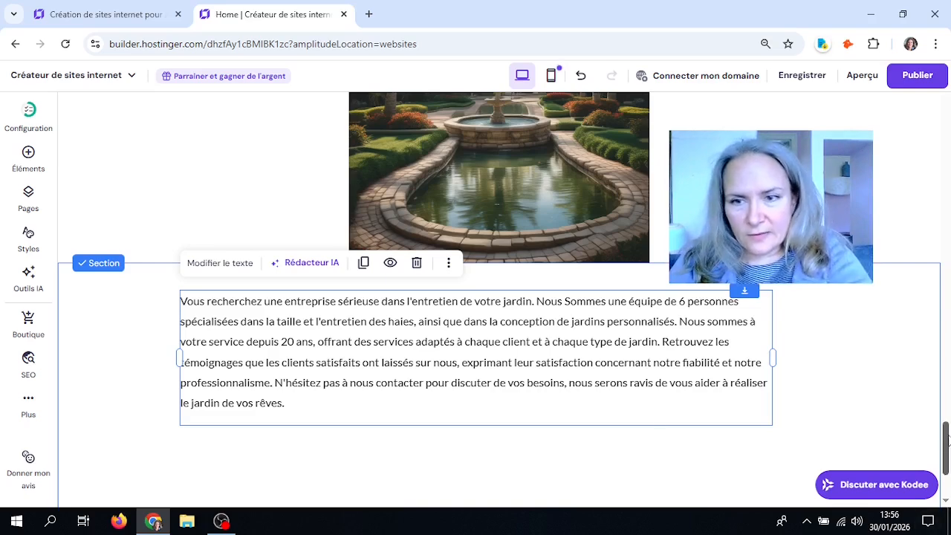
- Look through the AI tools and the home page, and open the AI page generator
drag(946, 440, 947, 476)
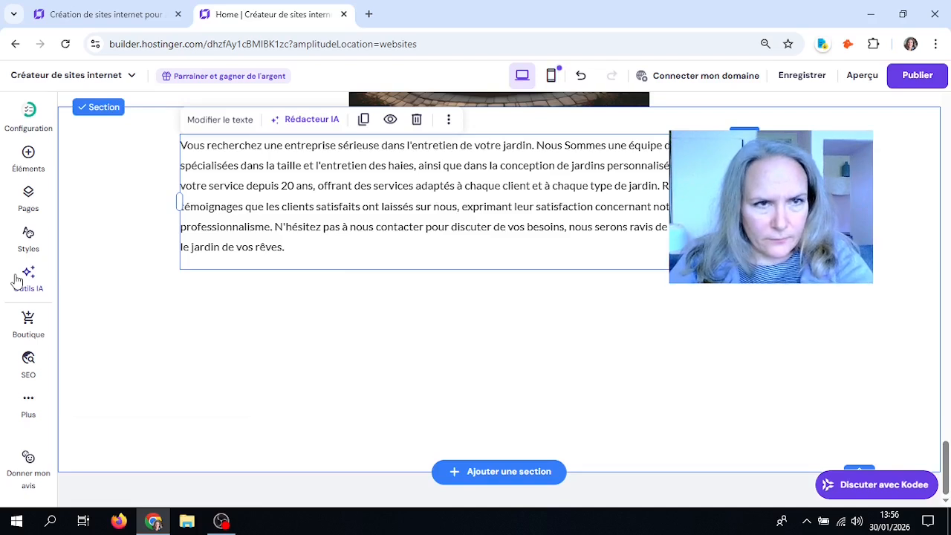
click(17, 281)
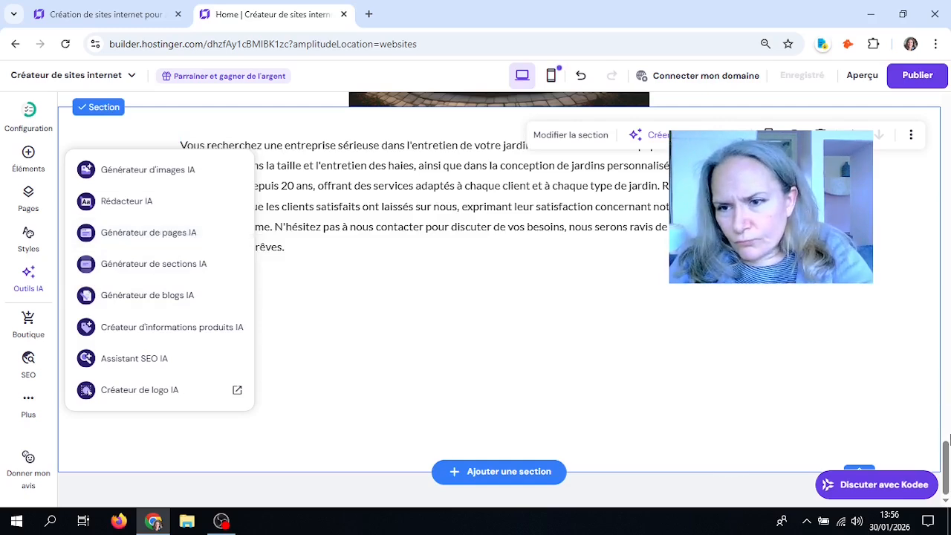
drag(947, 455, 931, 90)
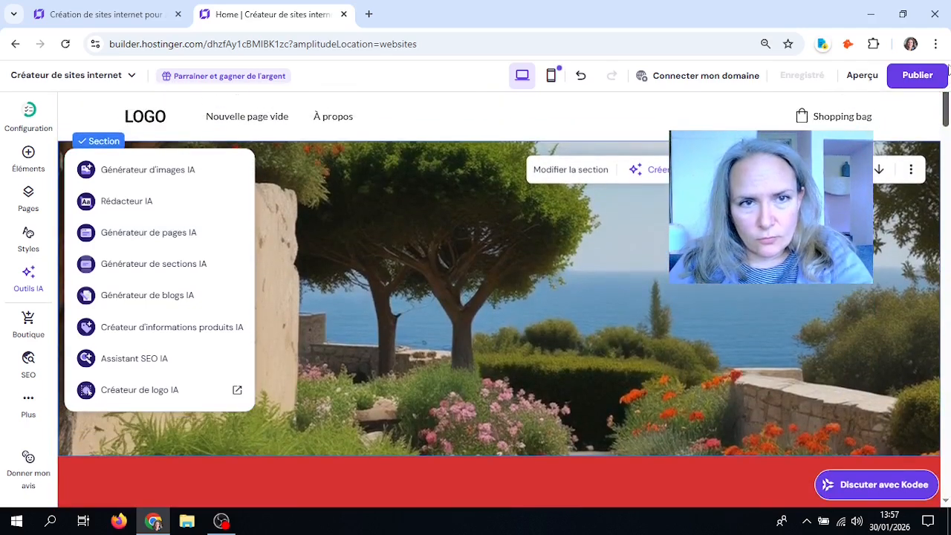
scroll(946, 93, down, 2)
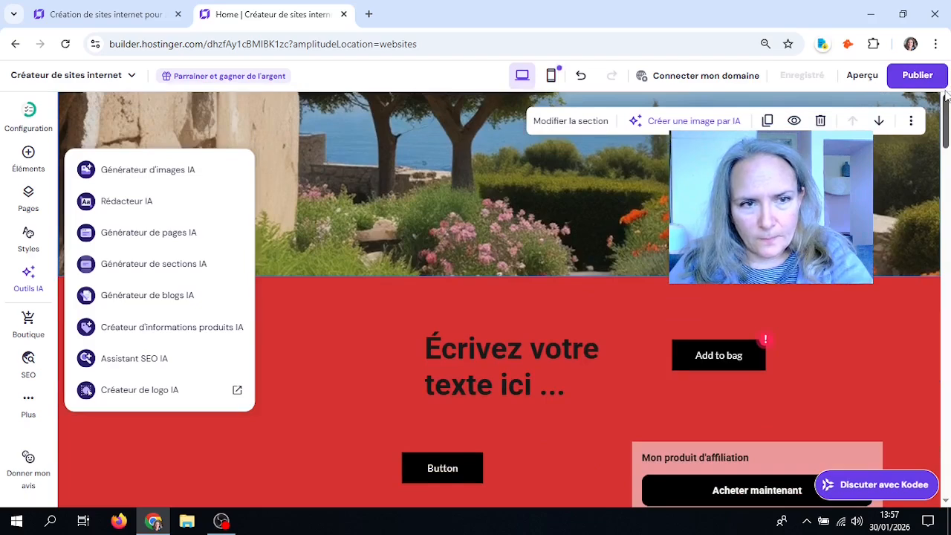
drag(945, 91, 950, 149)
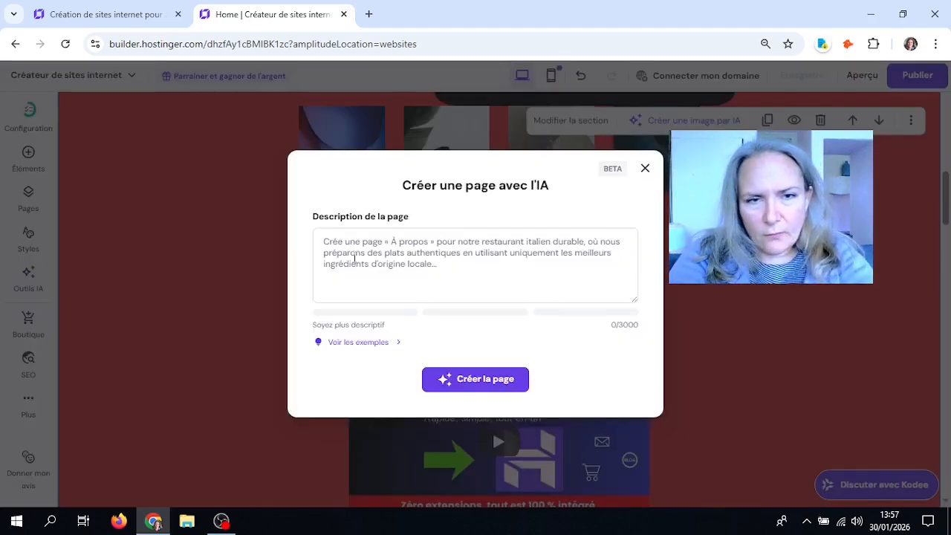
- Generate a page with the description "Crée une page sur notre équipe. Nous sommes 6 personnes, il y a 2 paysagiste, un élagueur et 6 jardiniers"
click(355, 258)
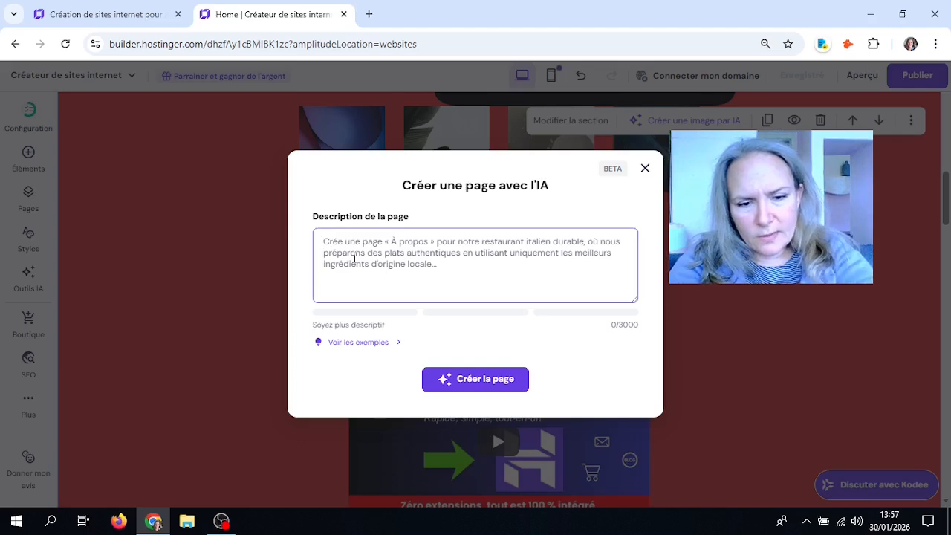
text(Cré)
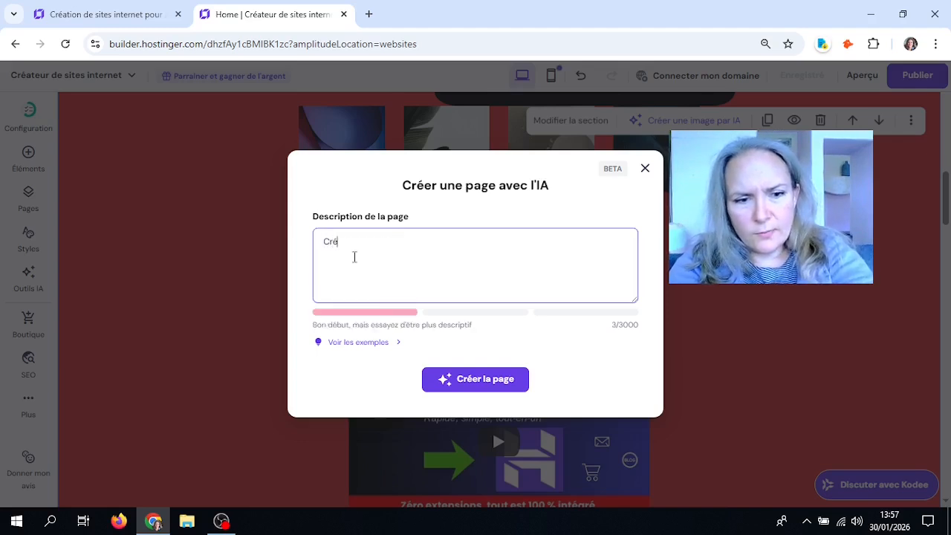
text(e une page sur notre équipe. )
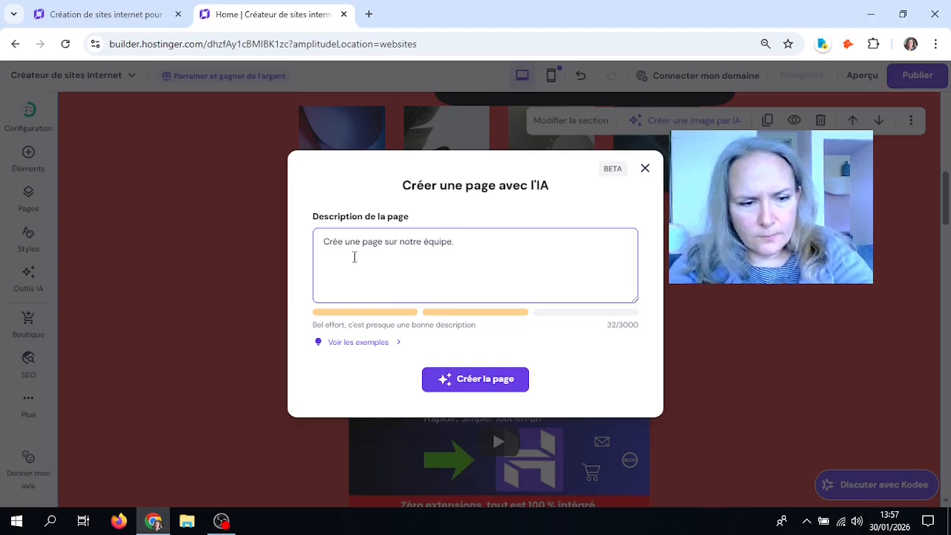
text(Nous sommes 6 personnes, il y )
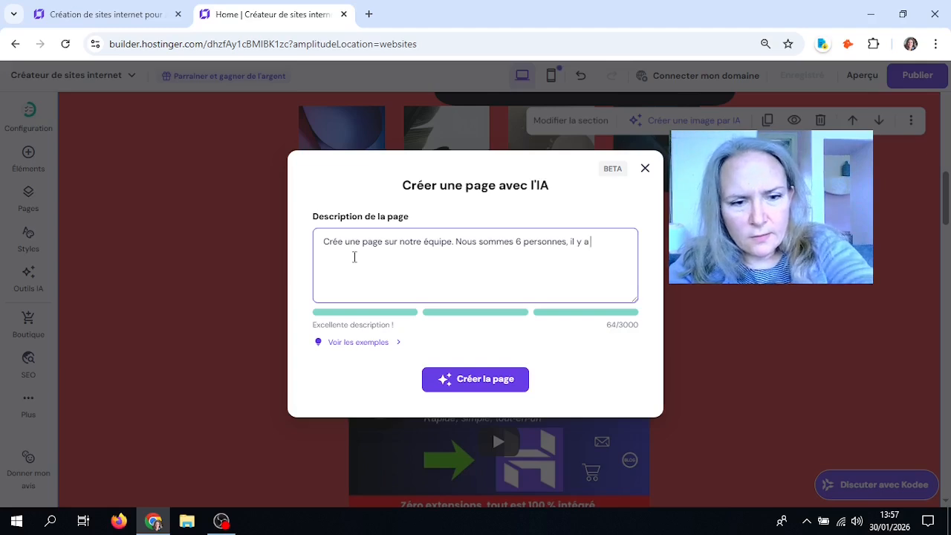
text(a 2)
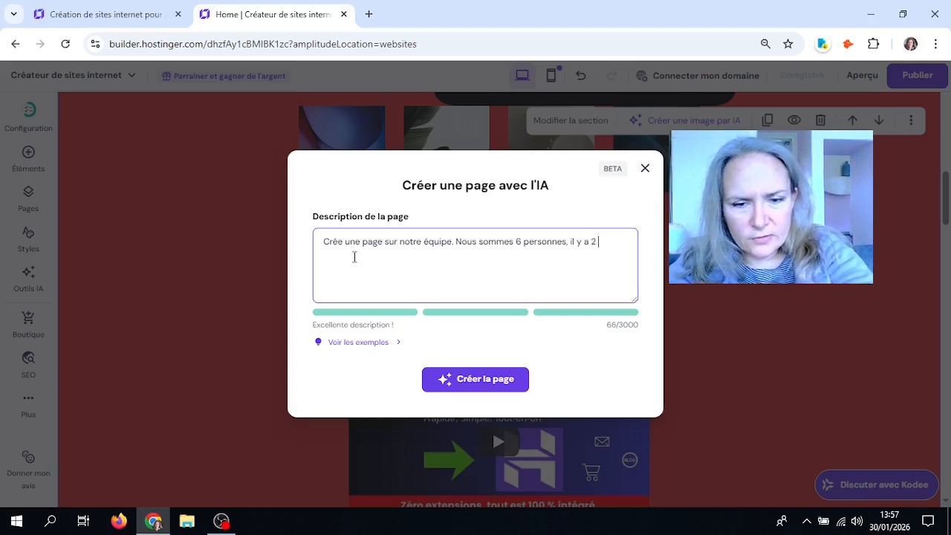
text( paysagiste)
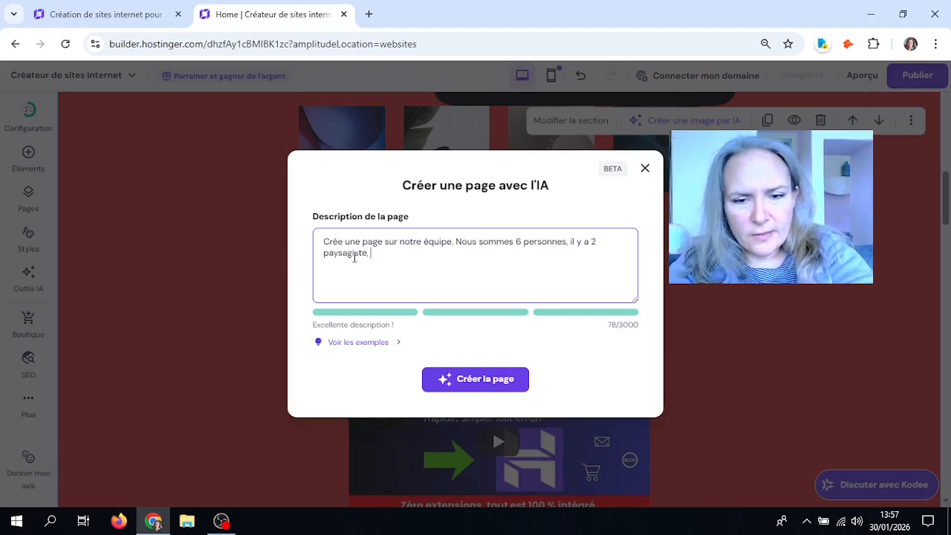
text(, un élageur)
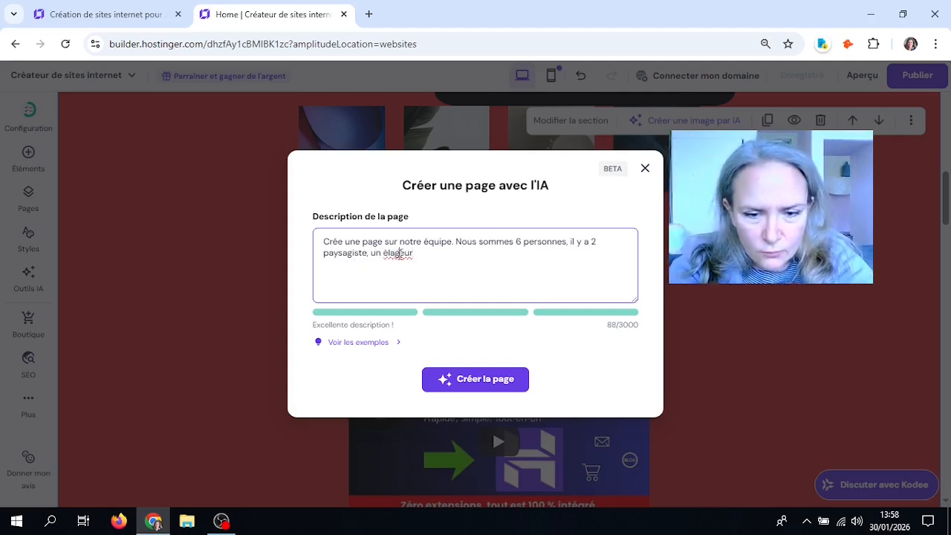
click(399, 253)
text(u)
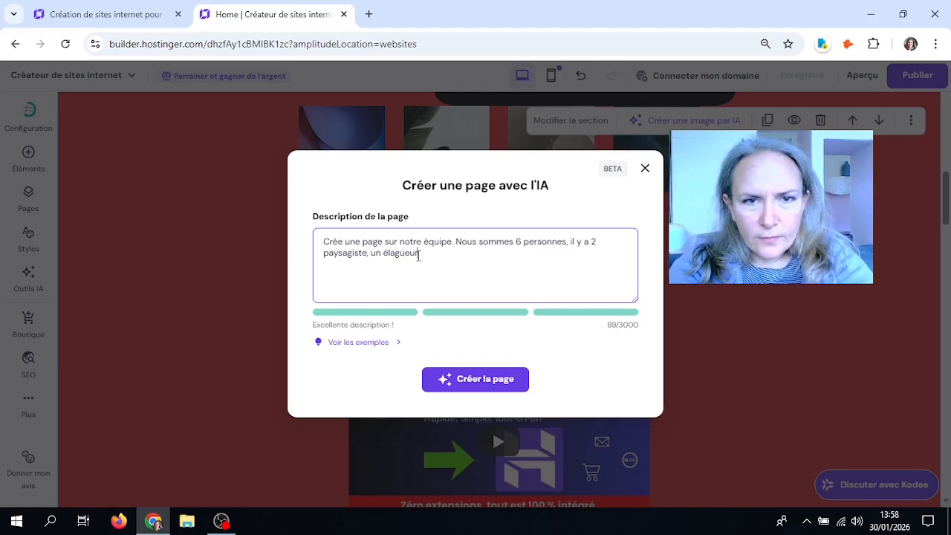
text(e)
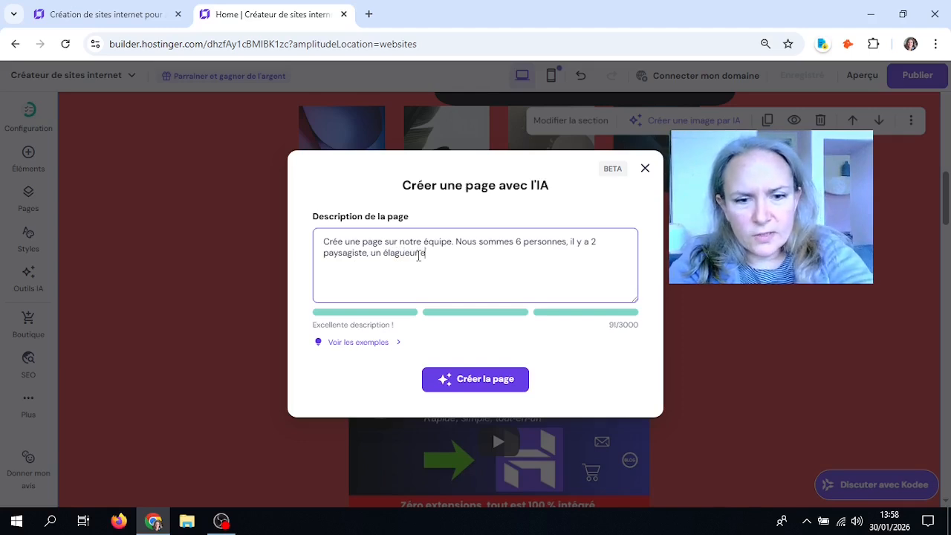
text(t 3 jardiniers)
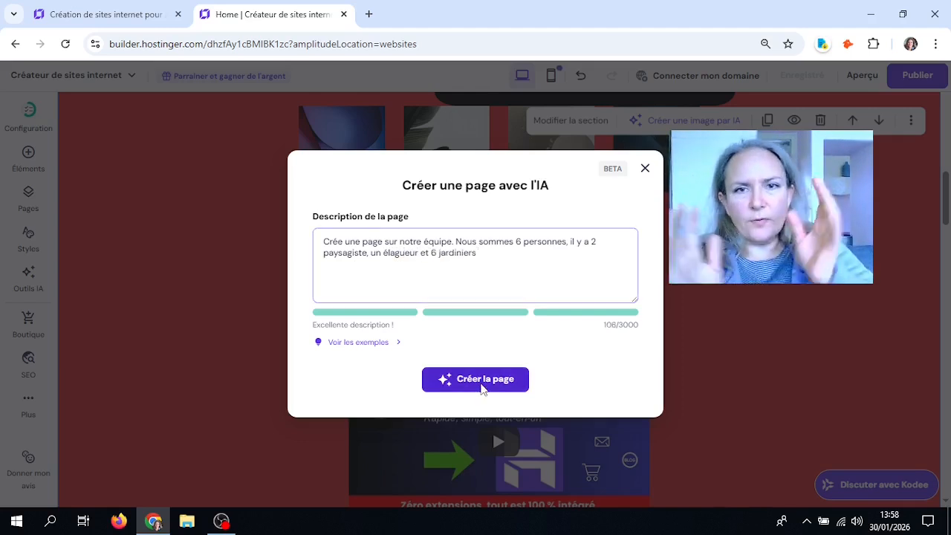
click(480, 385)
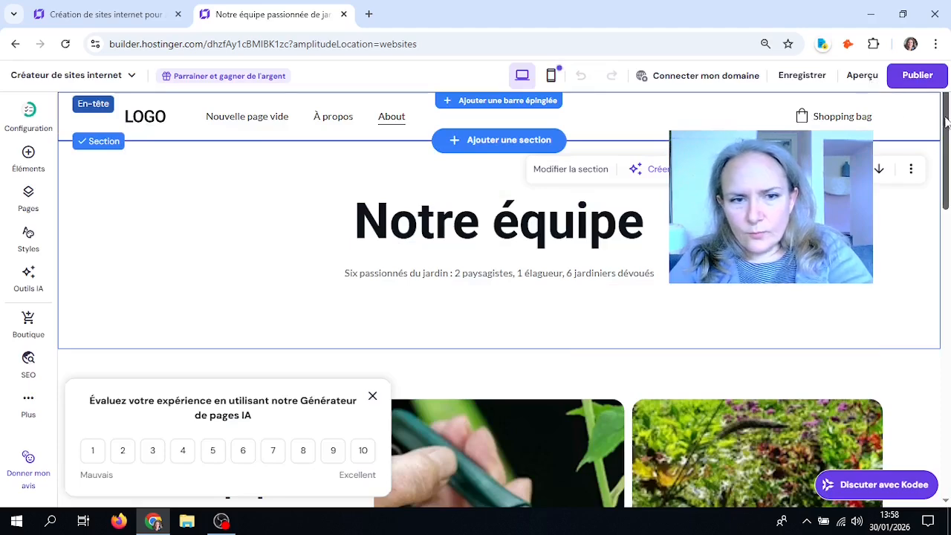
- Dismiss the rating request and review the generated team page from its heading down to the photo gallery
scroll(945, 121, down, 3)
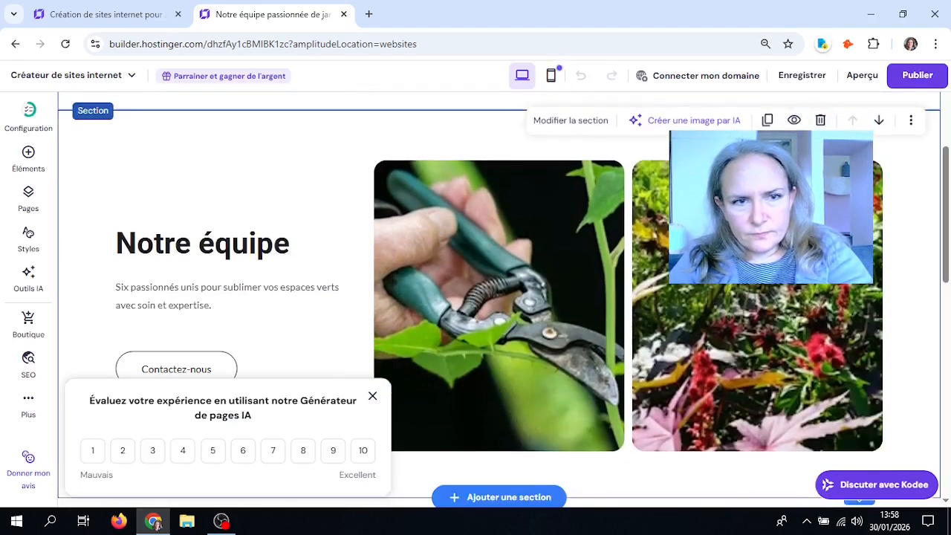
click(372, 396)
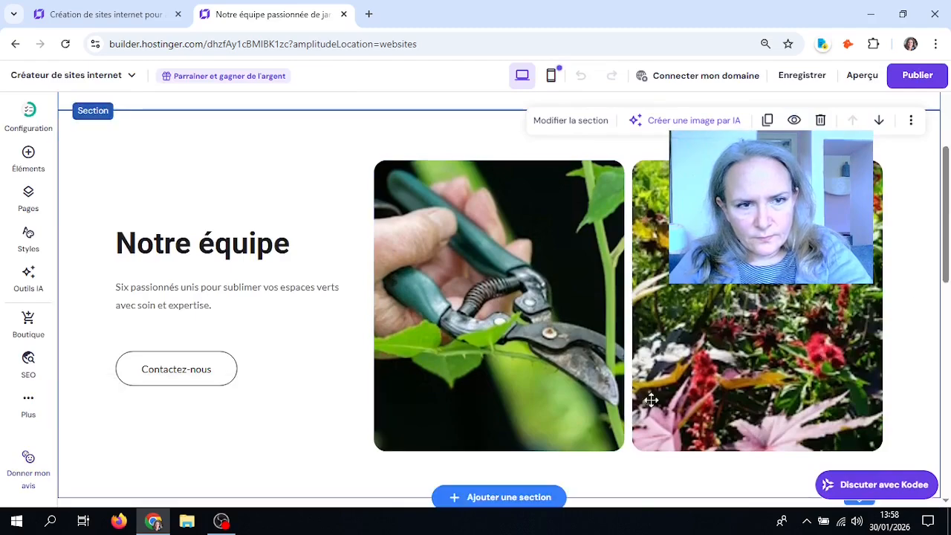
drag(947, 212, 949, 408)
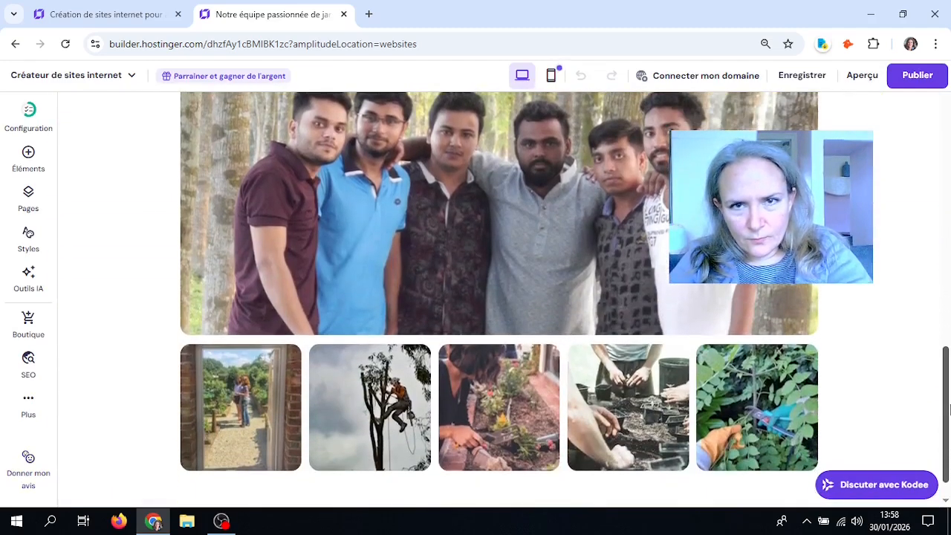
drag(946, 374, 948, 431)
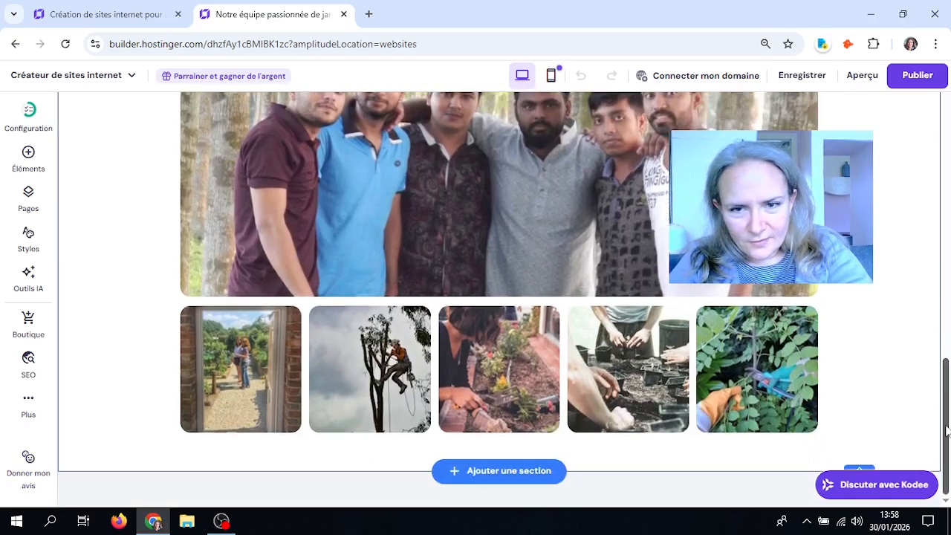
- Examine the generated team page again, from its heading and images to the photo gallery, with the list of AI tools open
drag(947, 385, 948, 108)
drag(948, 31, 945, 160)
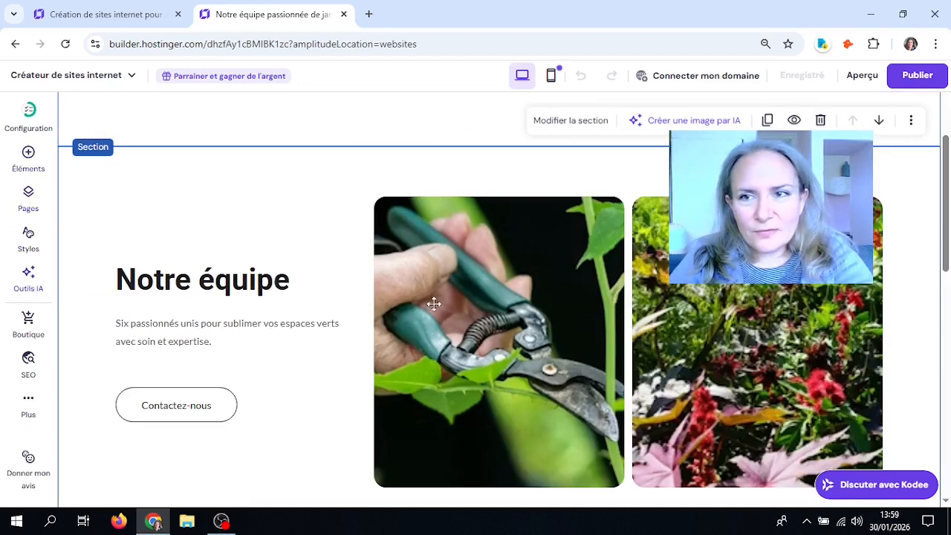
drag(944, 179, 938, 476)
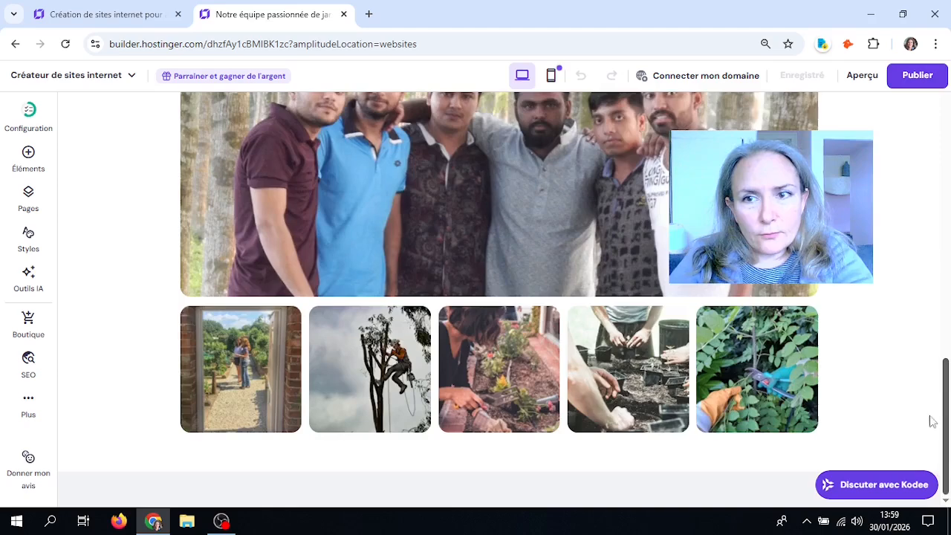
scroll(901, 290, up, 5)
drag(903, 284, 929, 25)
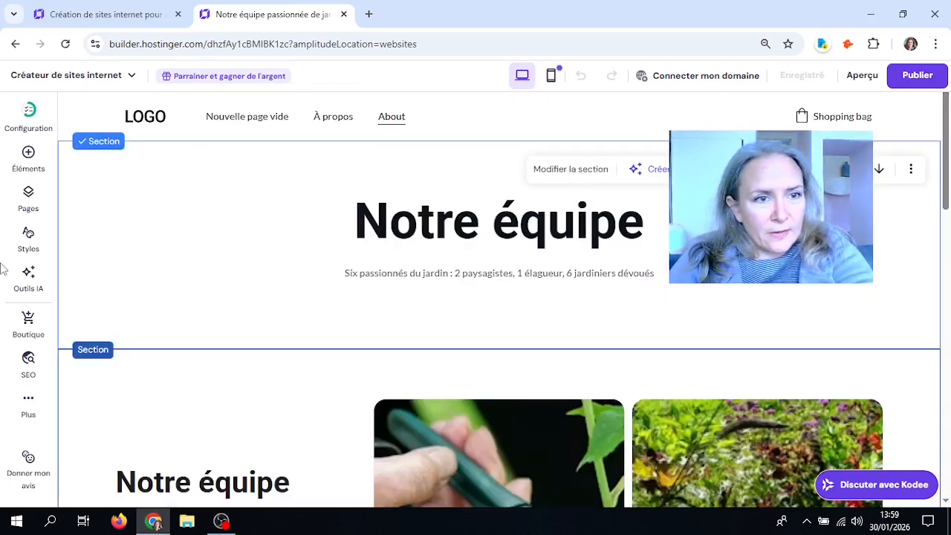
click(28, 277)
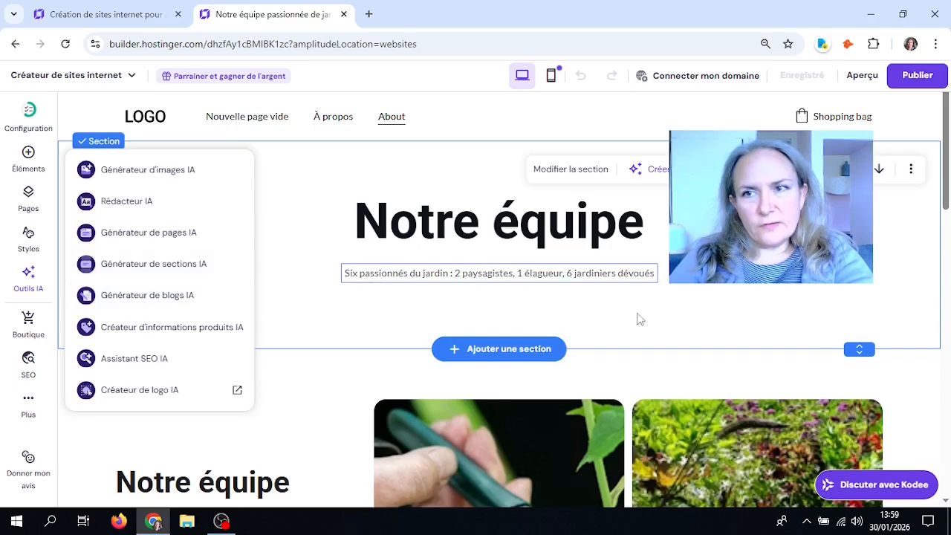
drag(948, 178, 947, 442)
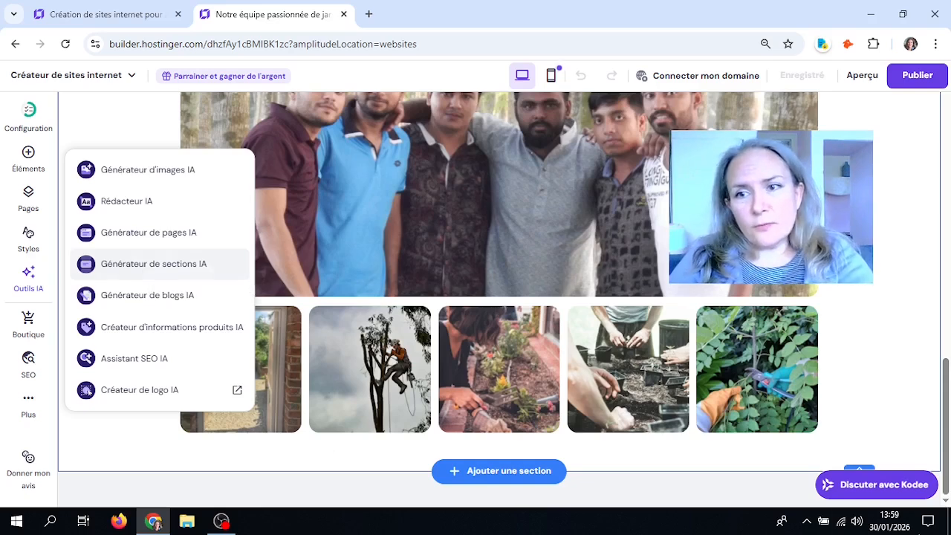
scroll(947, 438, up, 3)
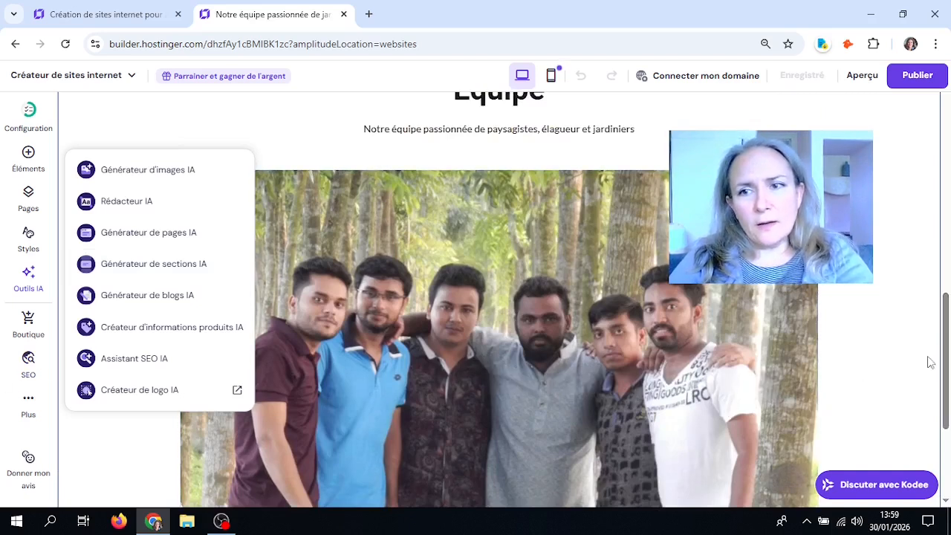
drag(949, 351, 948, 469)
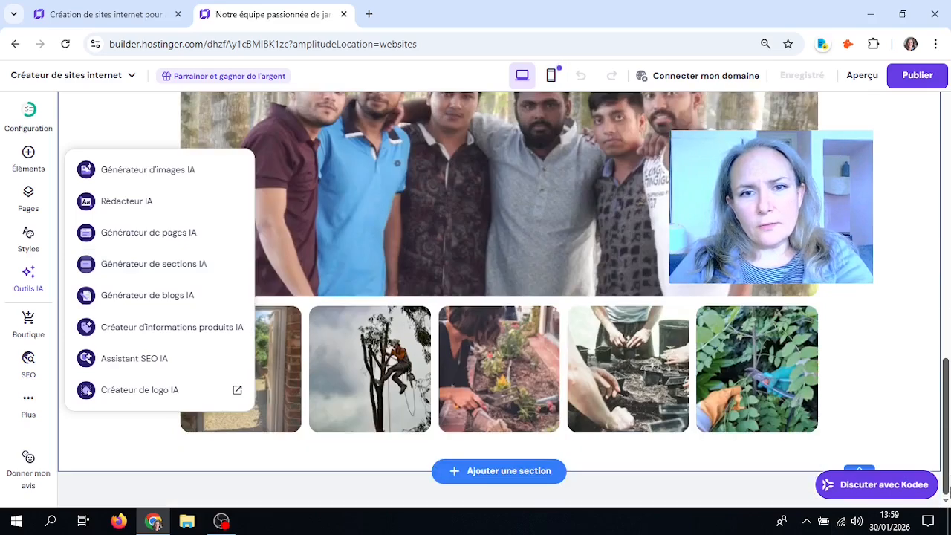
drag(949, 425, 949, 308)
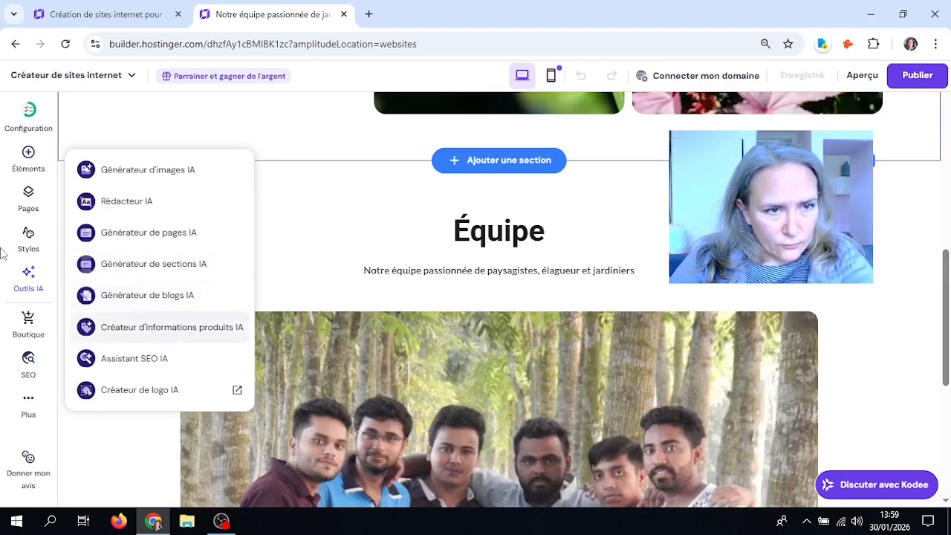
- Add a blog page through the AI blog generator, dismiss the empty article form and look at the list of blog articles
click(127, 301)
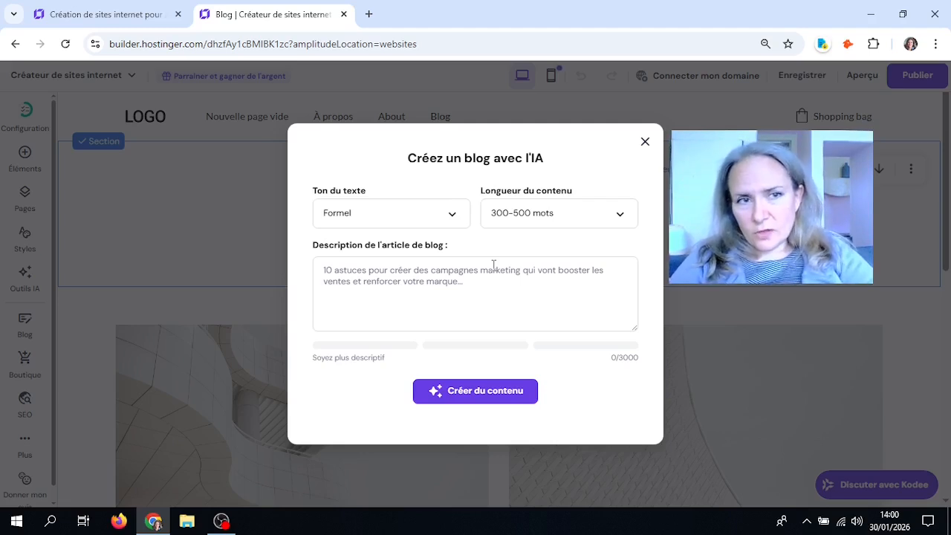
click(760, 305)
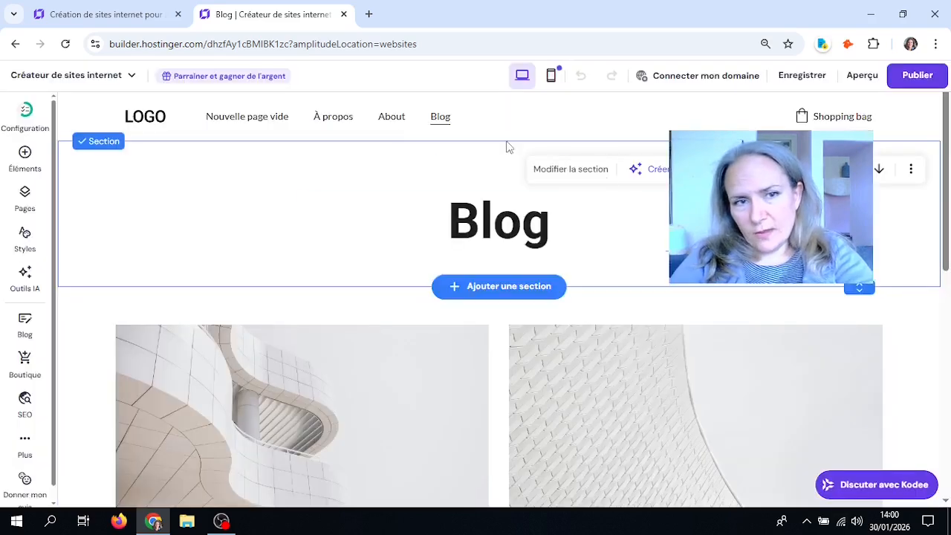
click(24, 319)
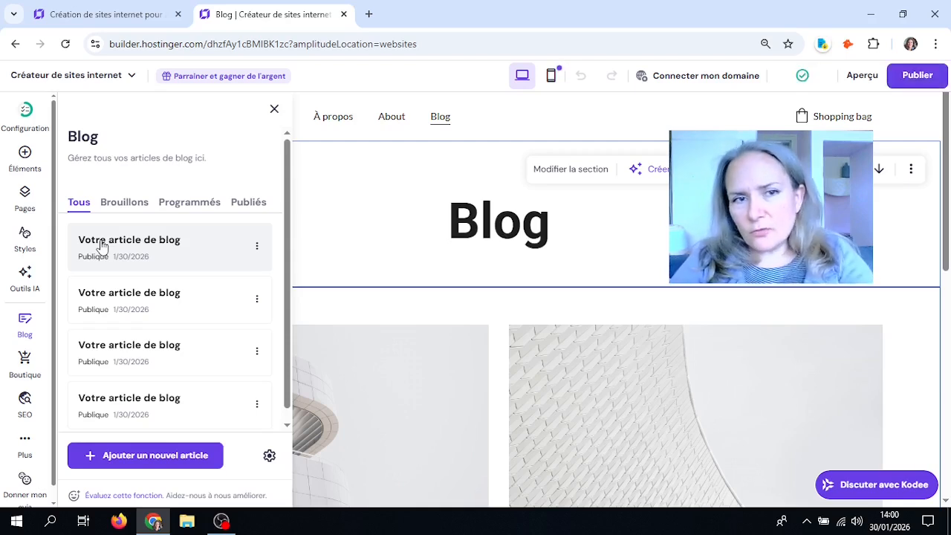
click(24, 277)
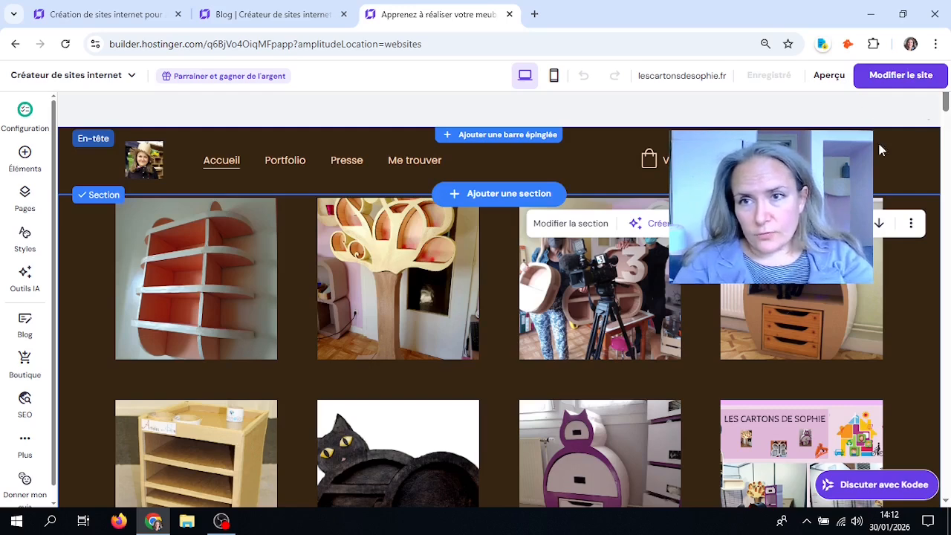
- On the cardboard-furniture site, open the shop page and view the product "J'apprends à créer une étagère ronde"
click(832, 160)
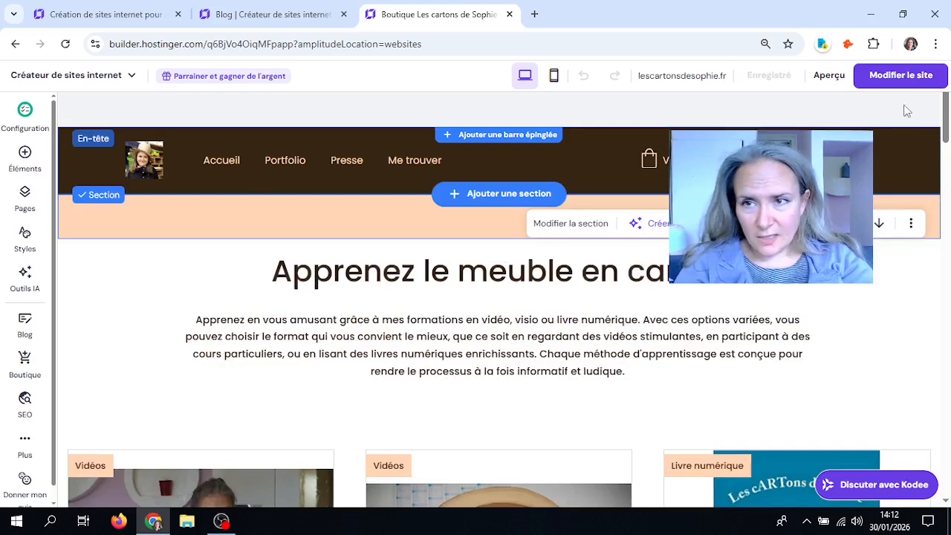
drag(946, 125, 945, 175)
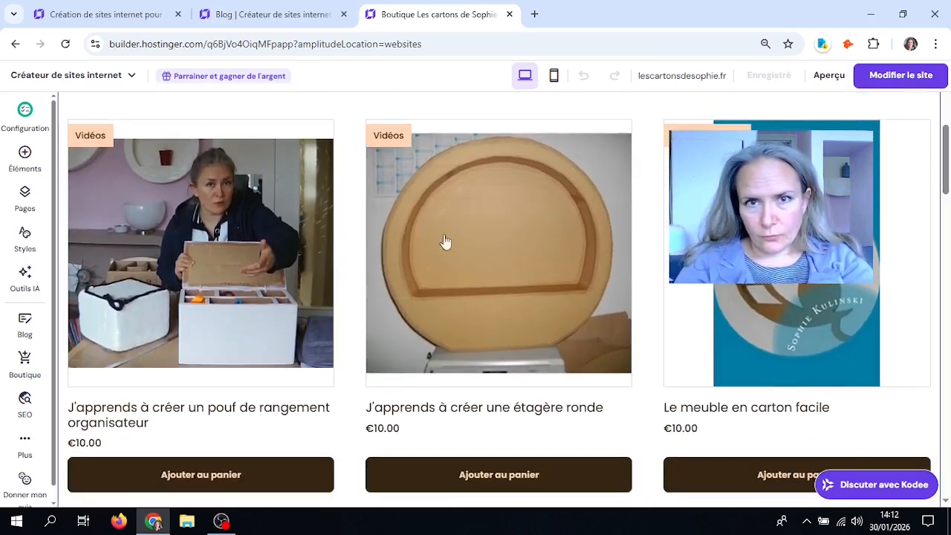
click(497, 231)
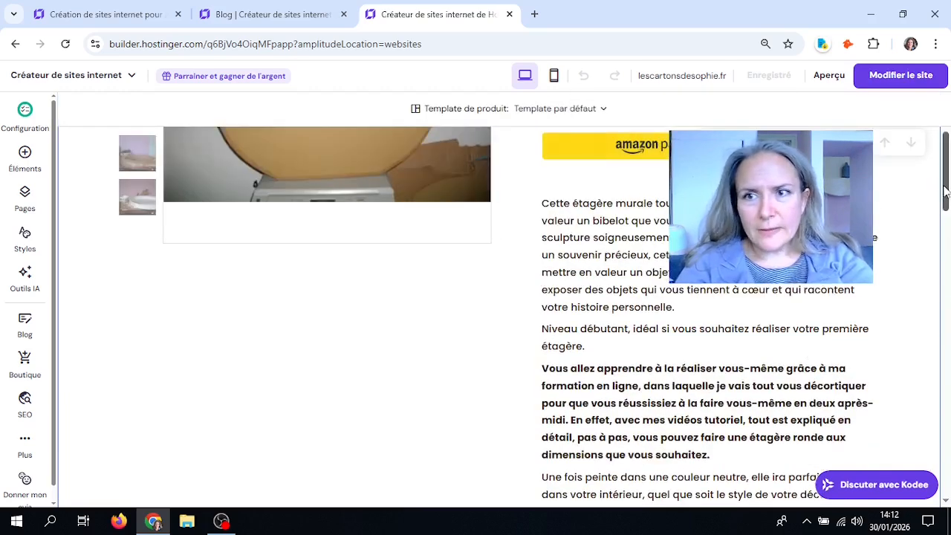
drag(945, 195, 944, 132)
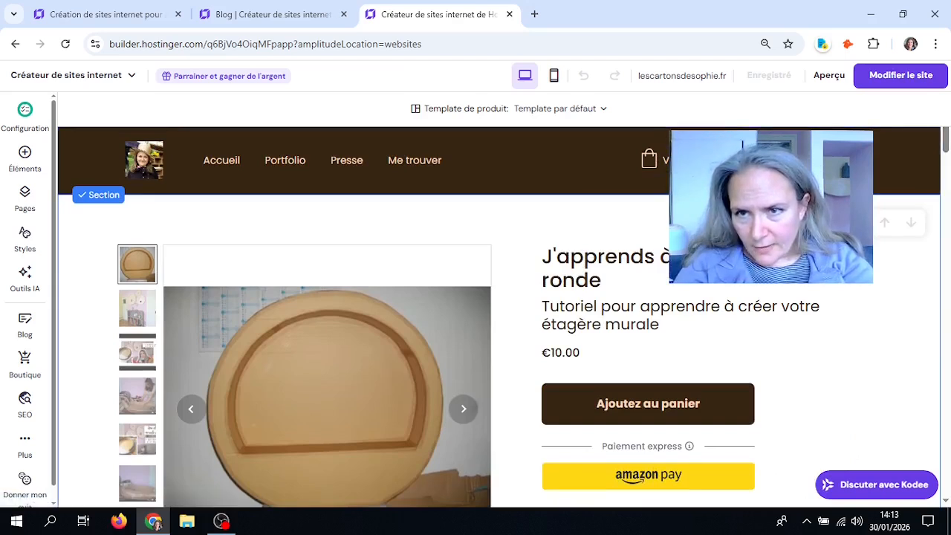
- Open the round shelf product for editing and generate a longer version of its description with the AI writer
click(810, 222)
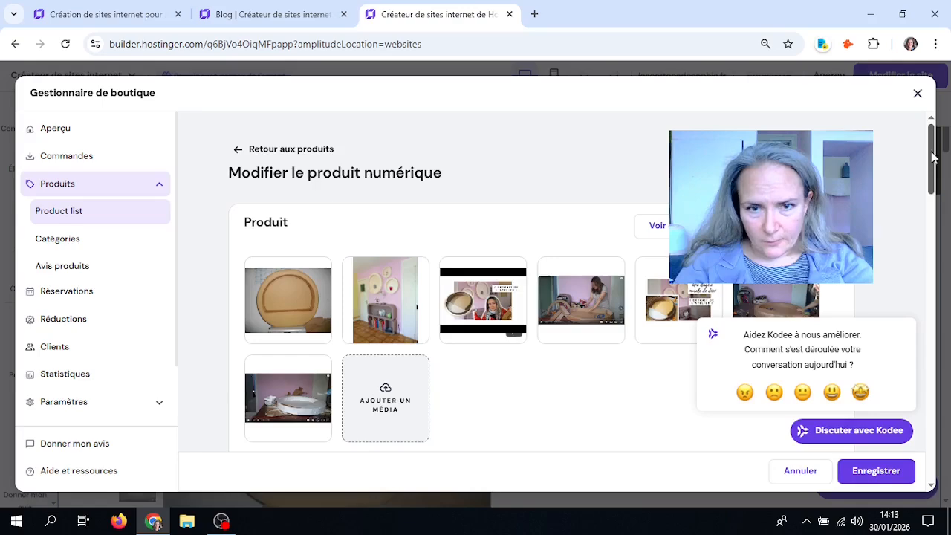
drag(933, 156, 950, 233)
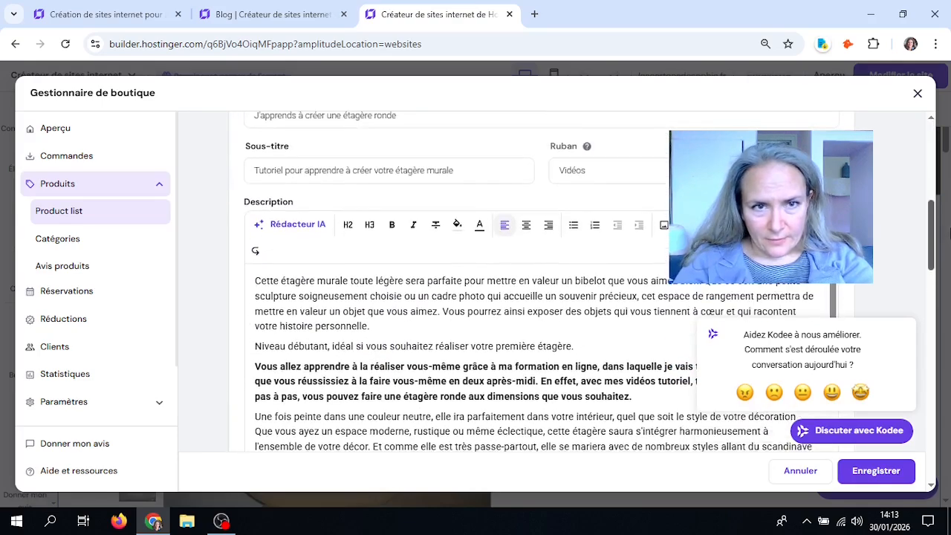
click(304, 231)
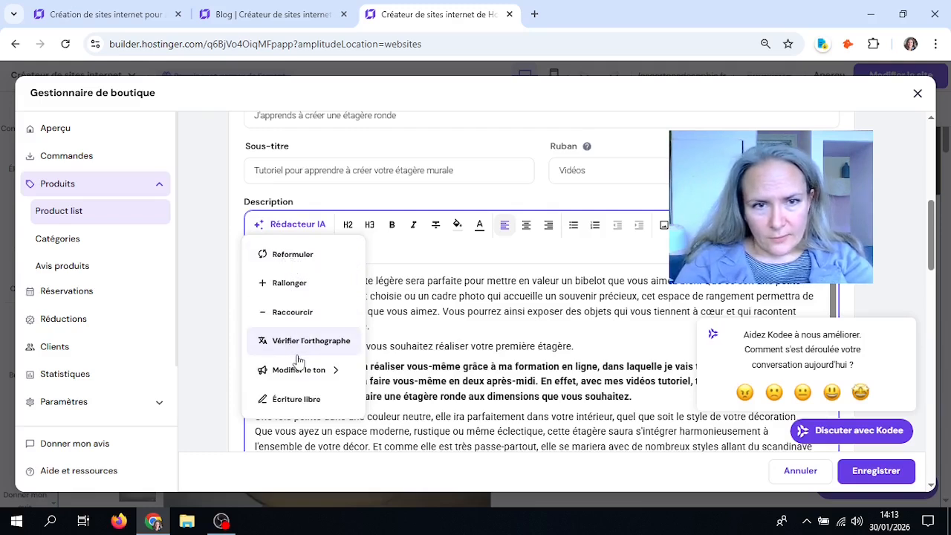
click(301, 289)
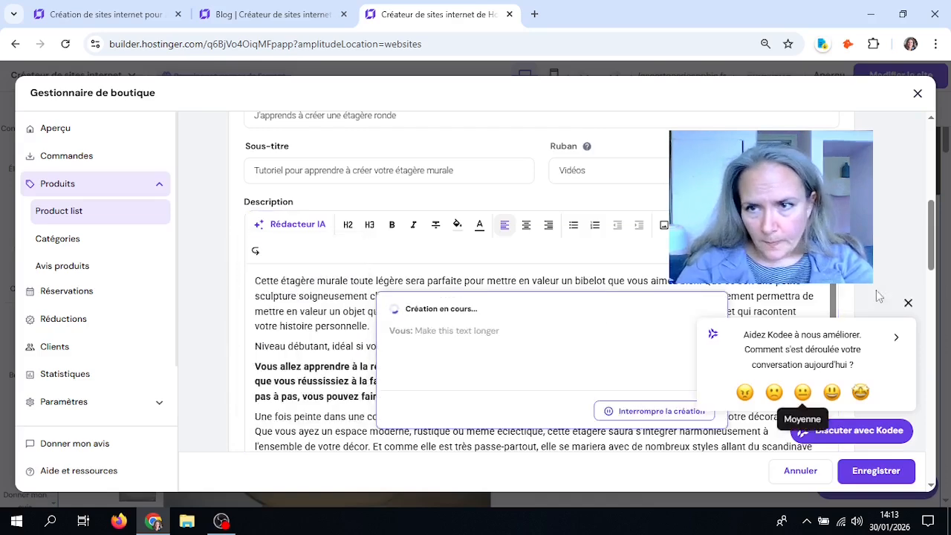
drag(934, 251, 944, 281)
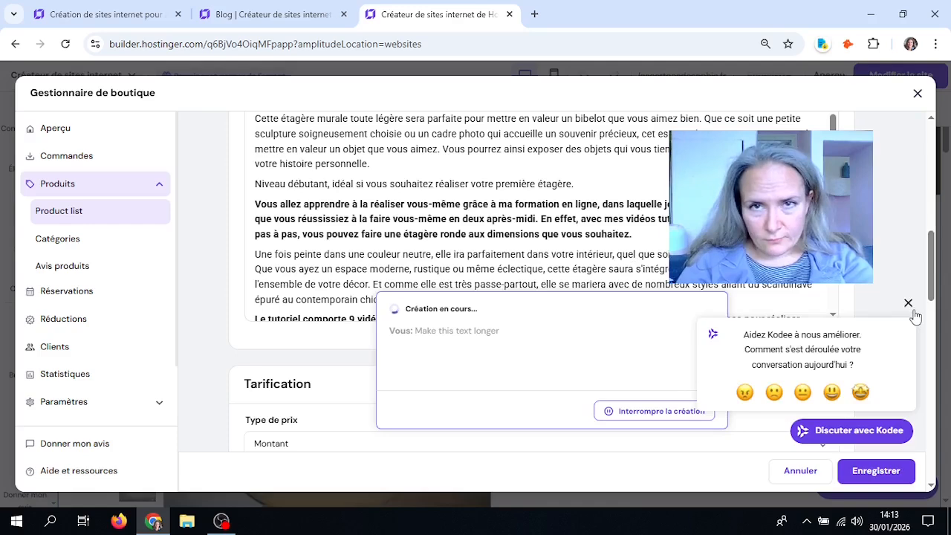
click(910, 310)
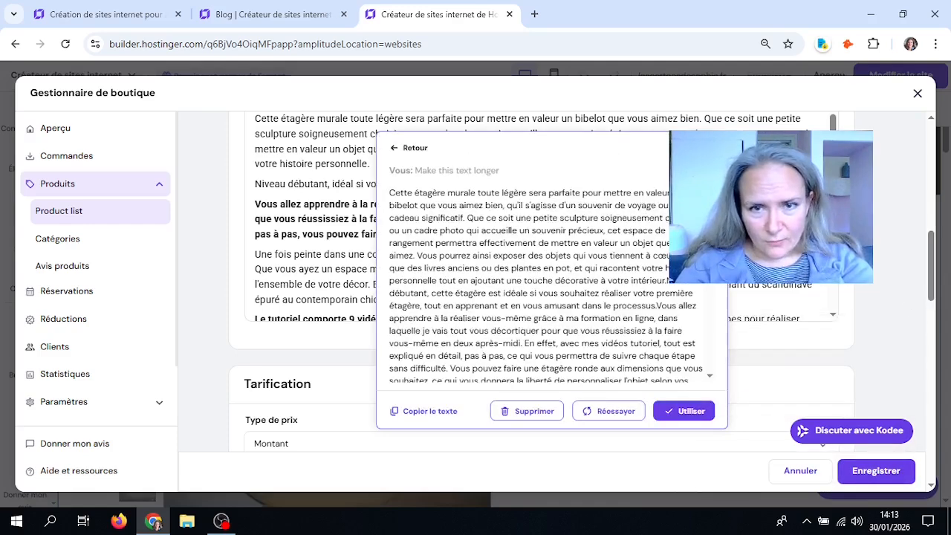
- Read through the AI-lengthened product description and discard the proposal
scroll(698, 342, down, 5)
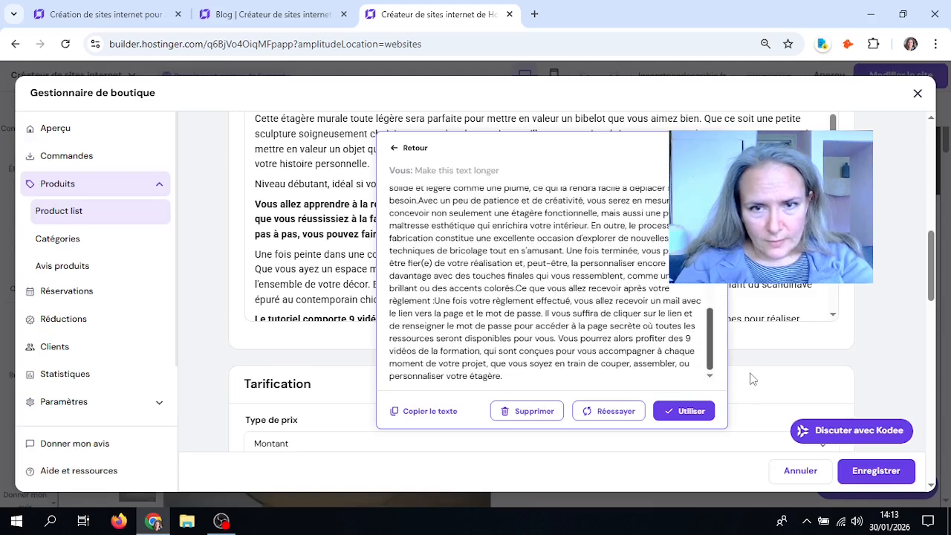
scroll(668, 335, up, 6)
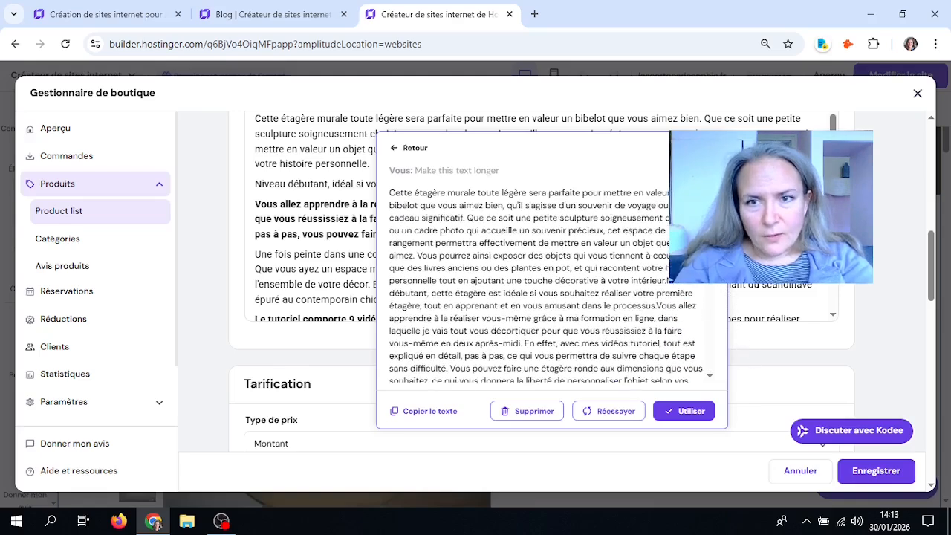
scroll(549, 286, down, 4)
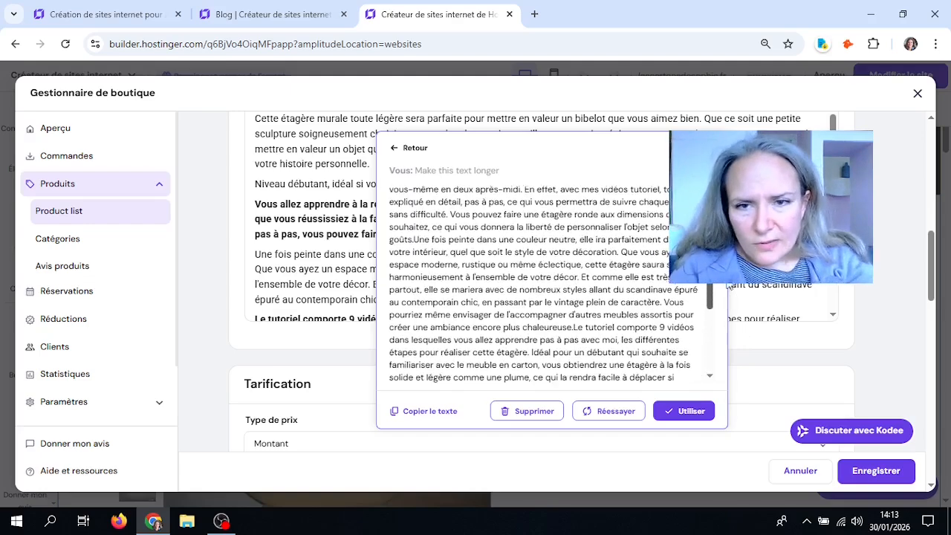
scroll(721, 303, down, 3)
scroll(721, 321, down, 1)
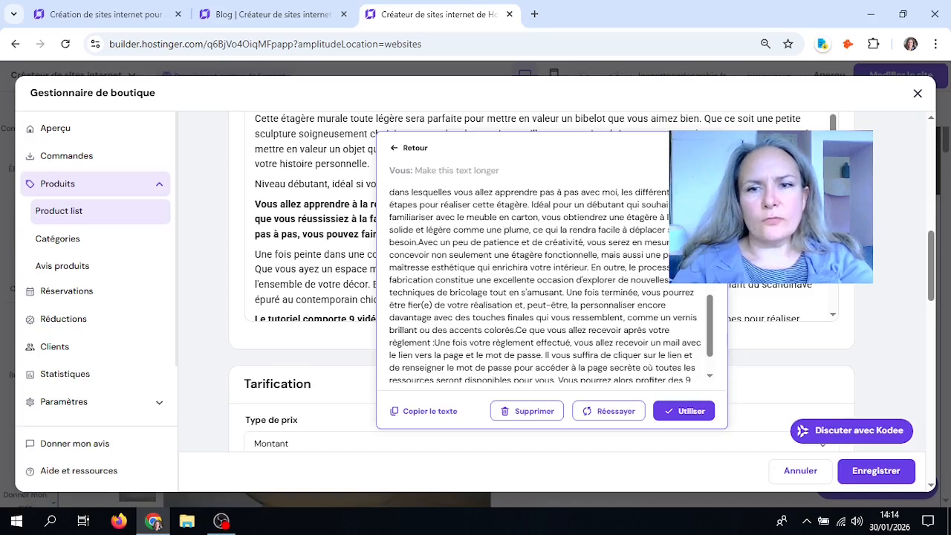
click(710, 148)
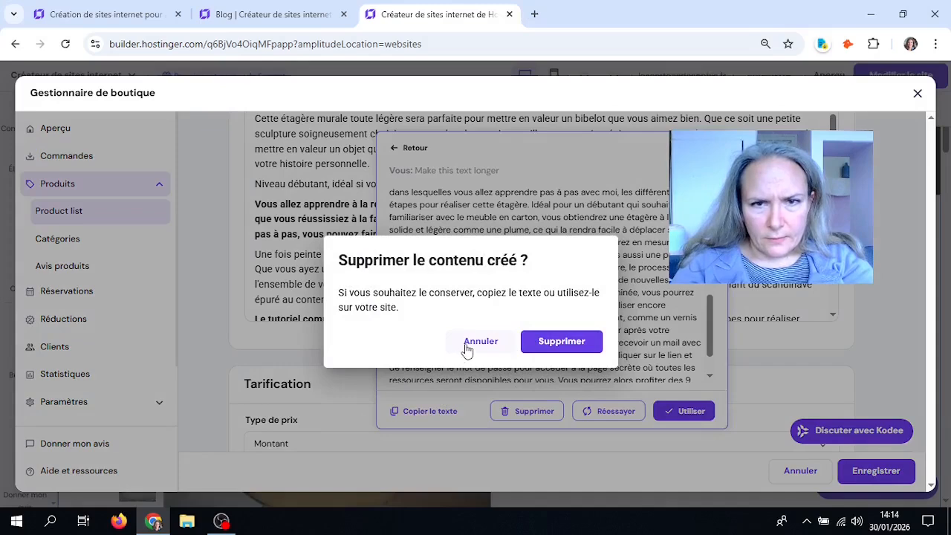
click(481, 343)
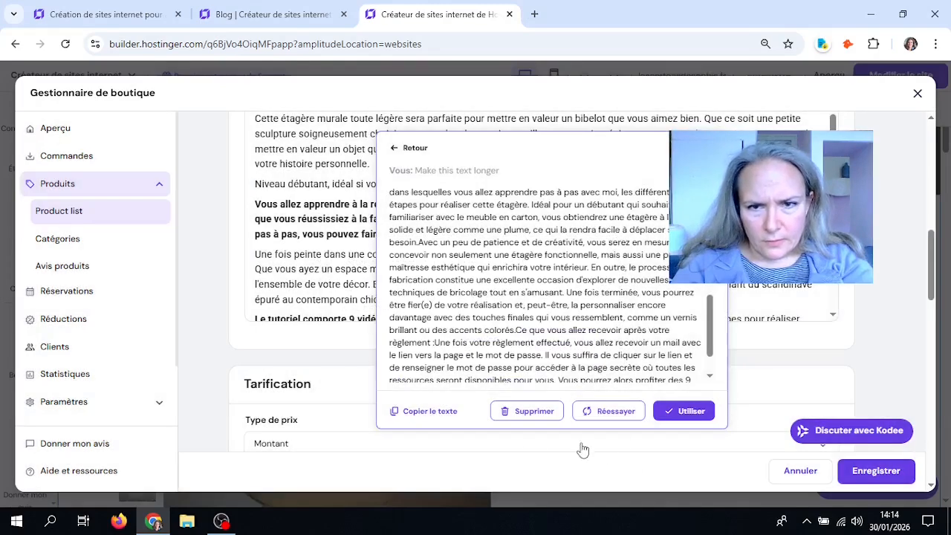
click(527, 413)
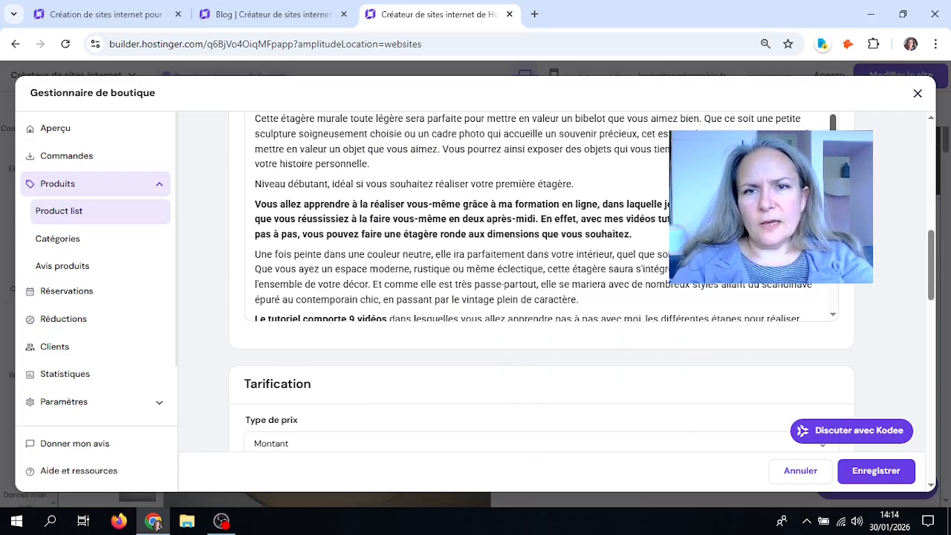
- Finish viewing the round shelf product and close the cardboard-furniture site's browser tab
click(833, 148)
drag(832, 149, 854, 57)
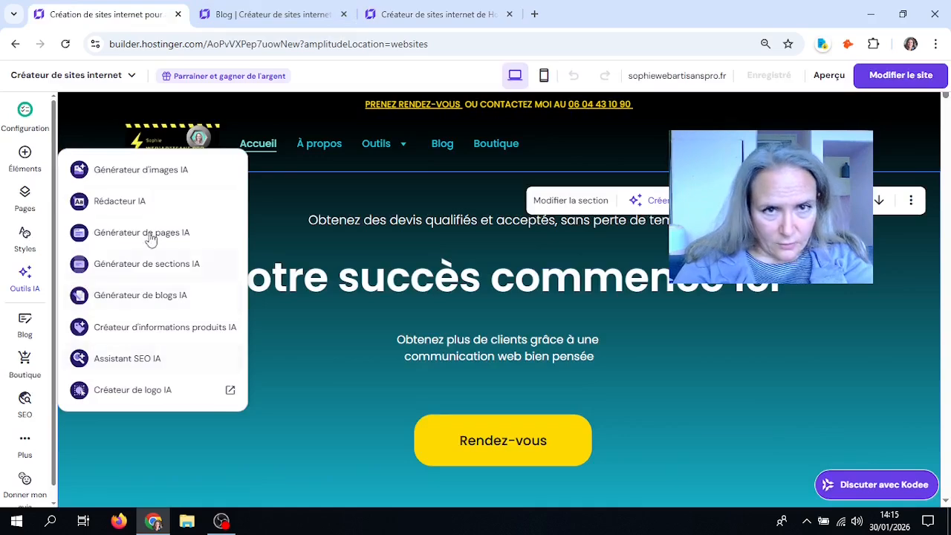
click(436, 10)
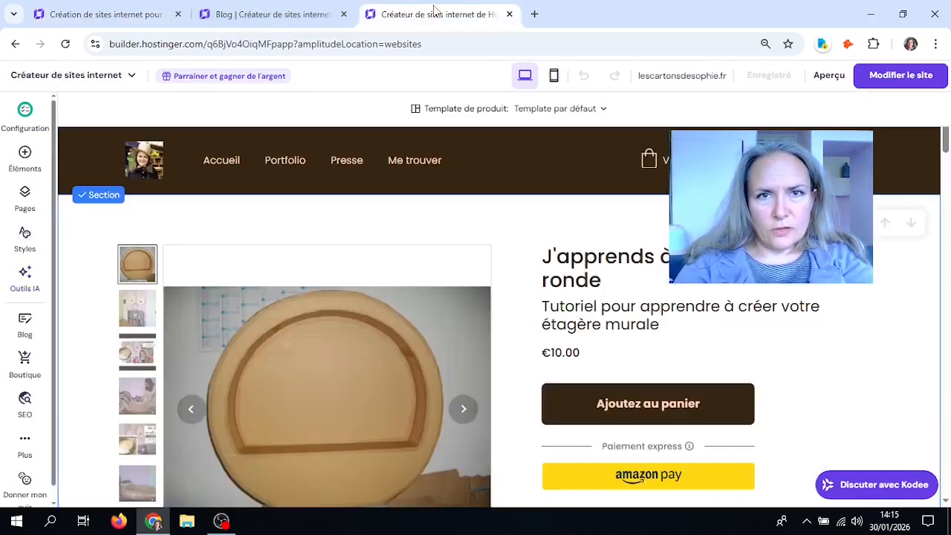
click(509, 14)
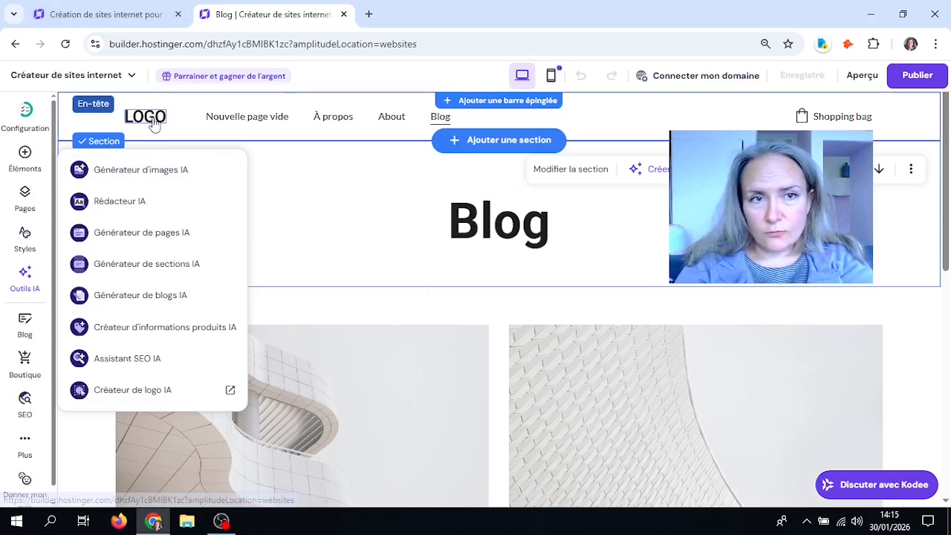
- Take a look at the AI logo maker, close it, and open the settings of the header logo on the Blog page
click(141, 401)
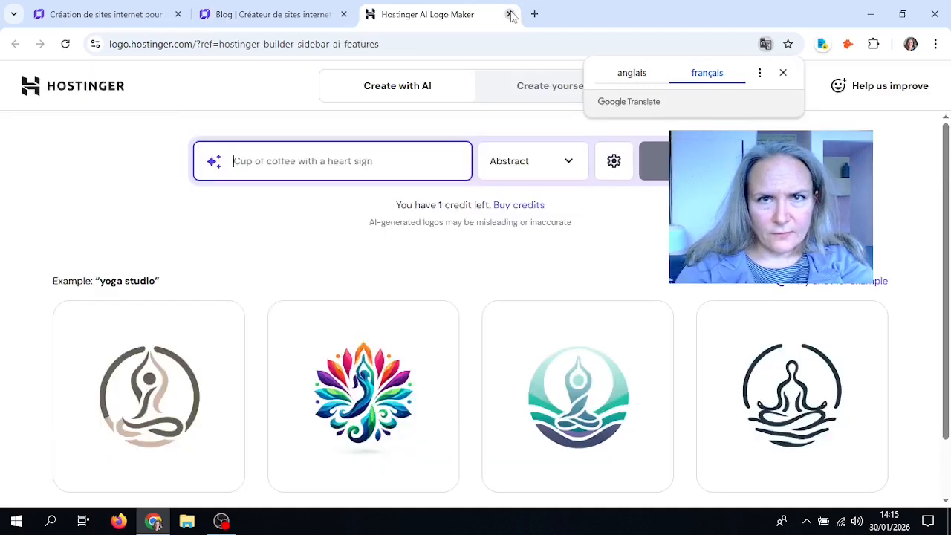
click(509, 14)
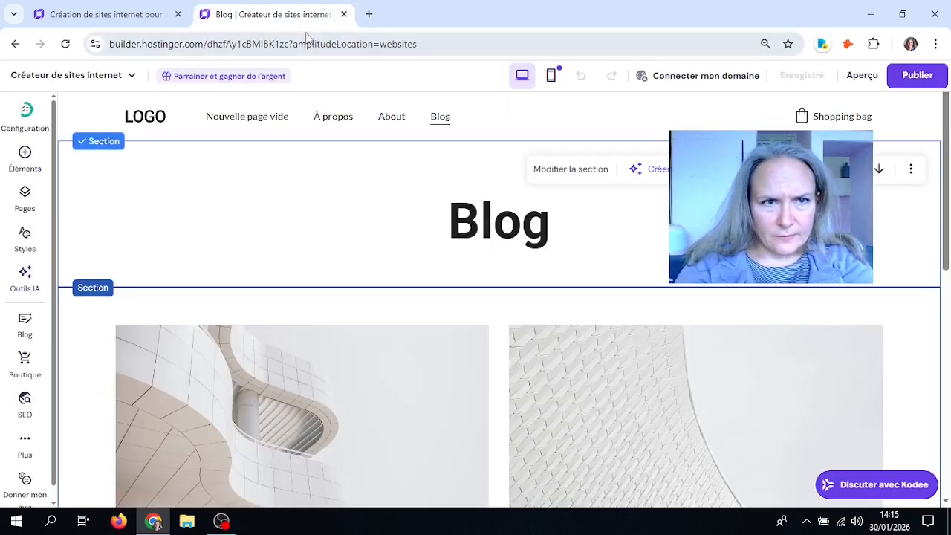
click(156, 123)
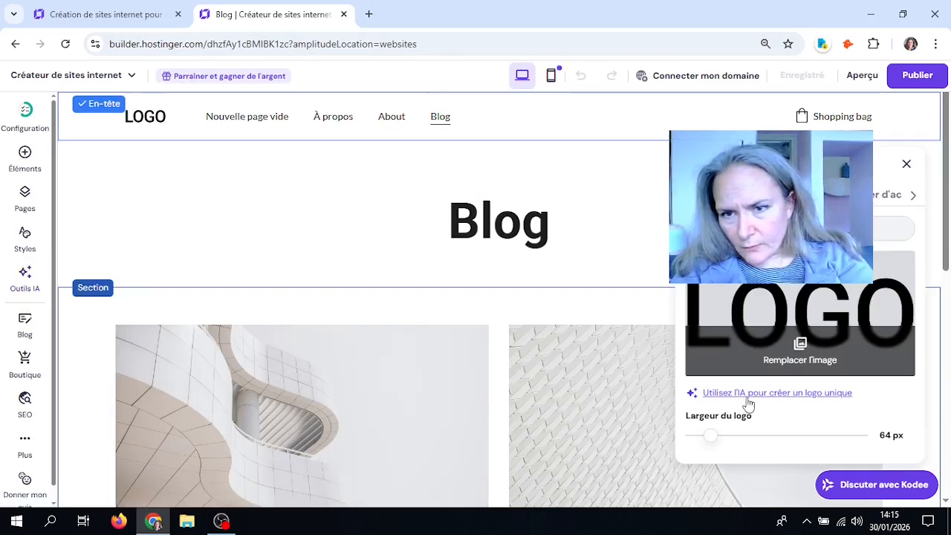
- Open the AI logo creator from the header logo's settings and describe the logo as "Jardinier spécialisé dans l'elagagage"
click(749, 393)
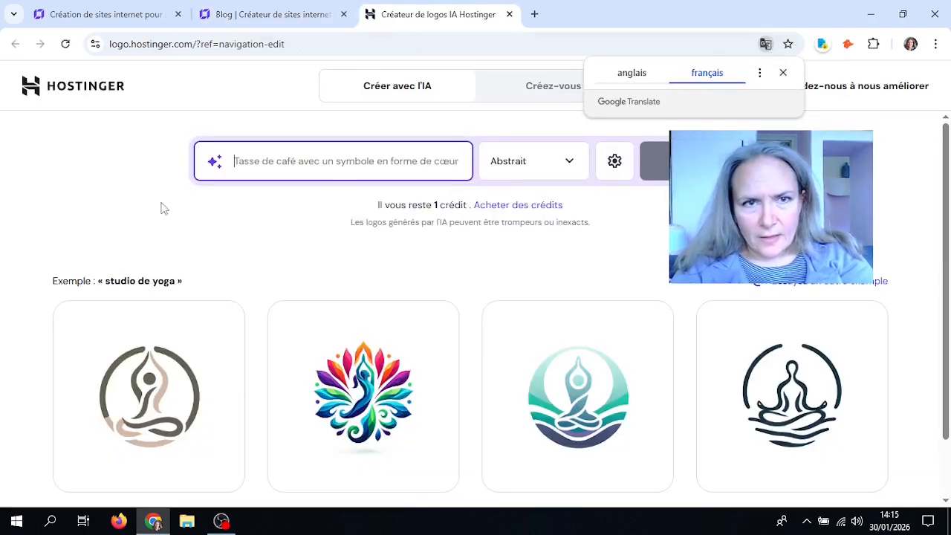
click(300, 167)
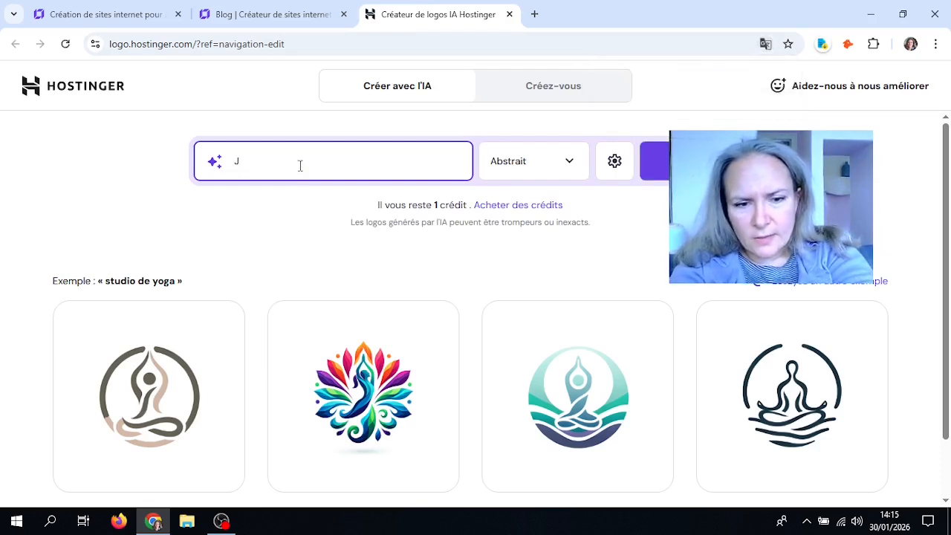
text(ardinier s)
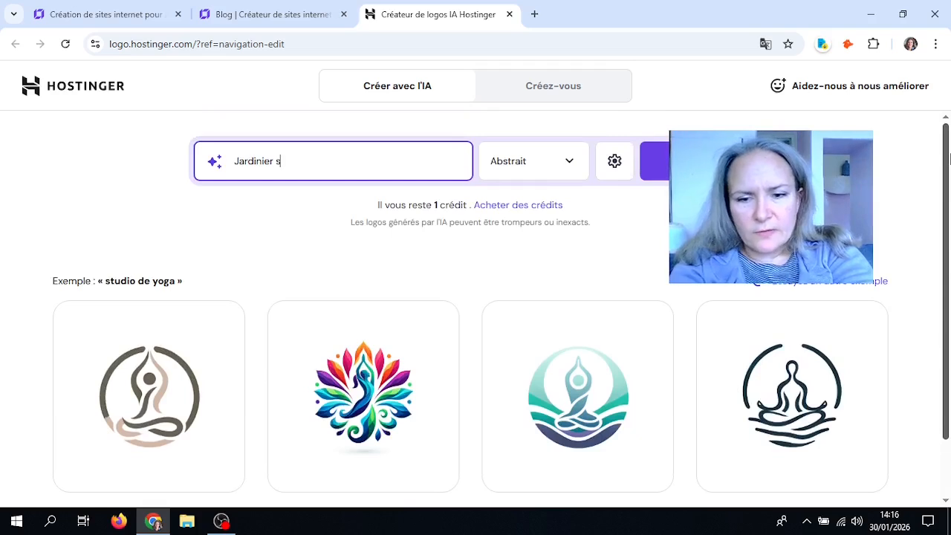
text(pécialisé dans l)
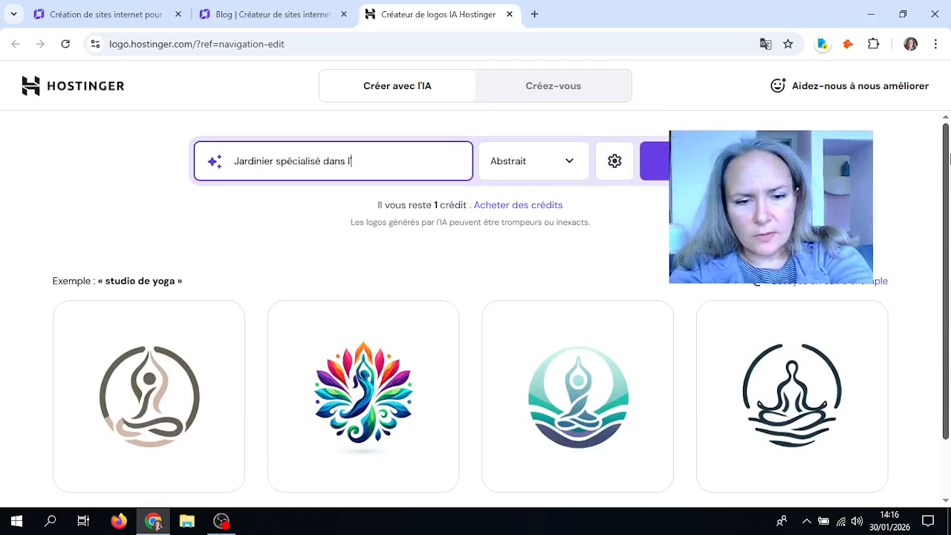
text('elagagage)
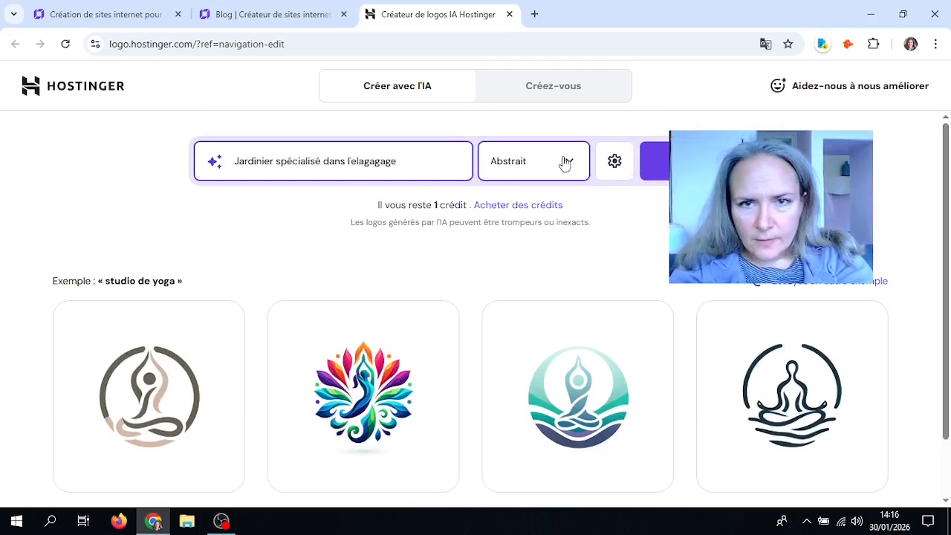
- Choose the "Écologique ou naturel" logo style and generate the logo proposals
click(563, 159)
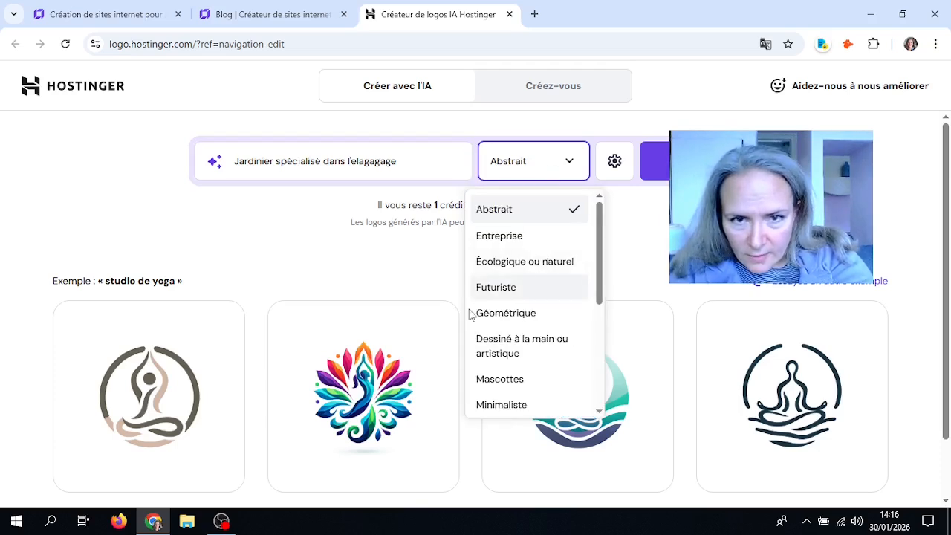
click(534, 266)
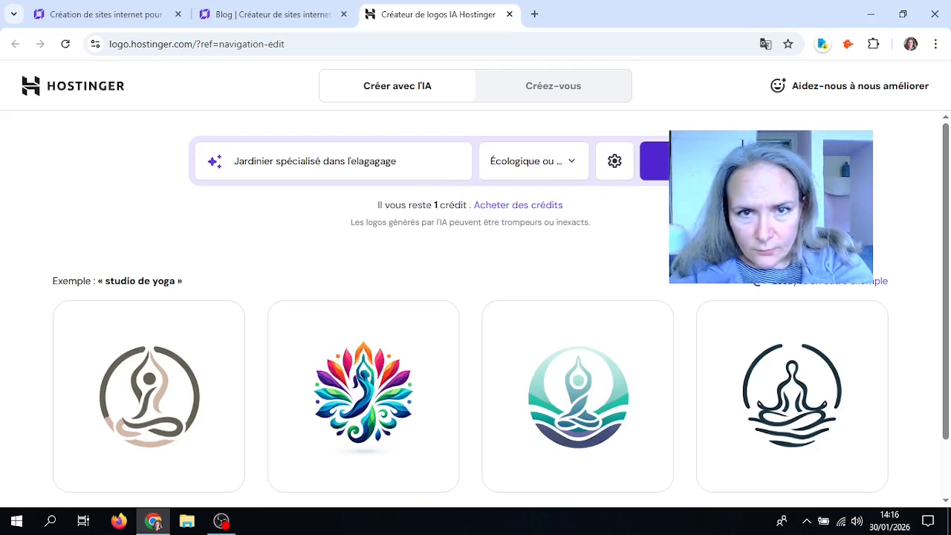
click(692, 161)
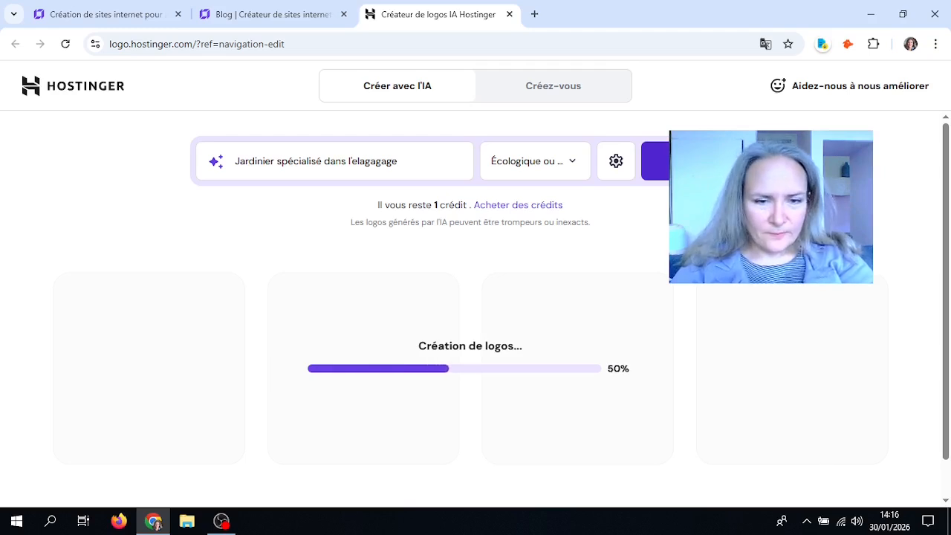
- Review the generated gardener logos, close the logo creator's browser tab and dismiss the header logo settings
drag(948, 188, 949, 286)
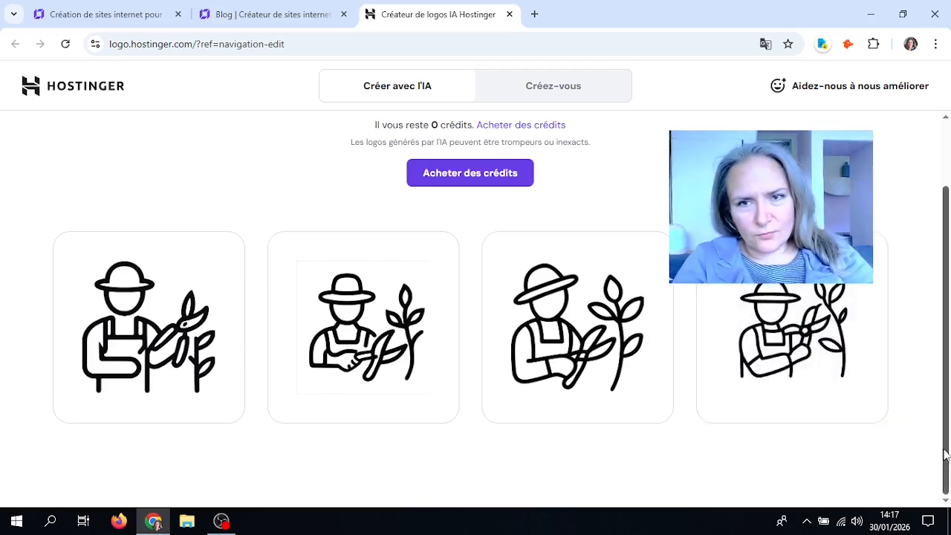
click(509, 15)
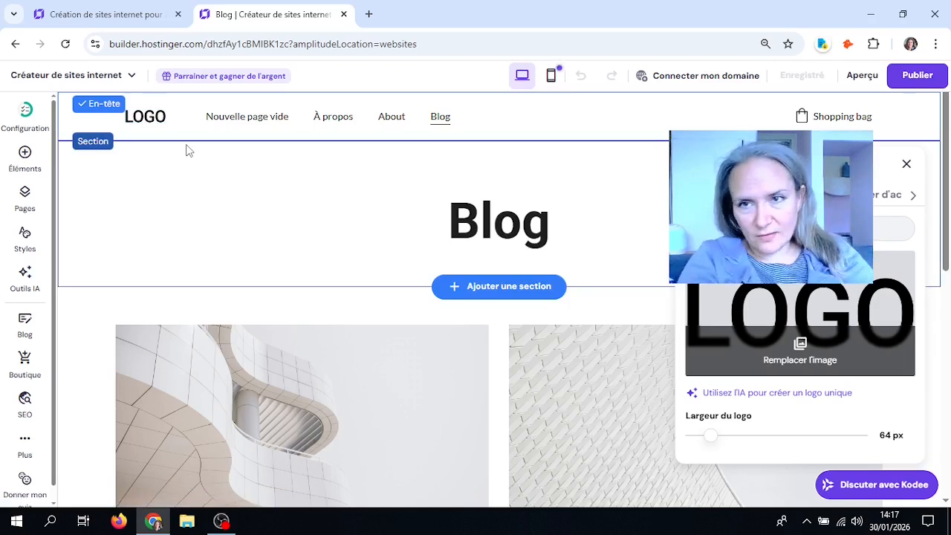
click(905, 165)
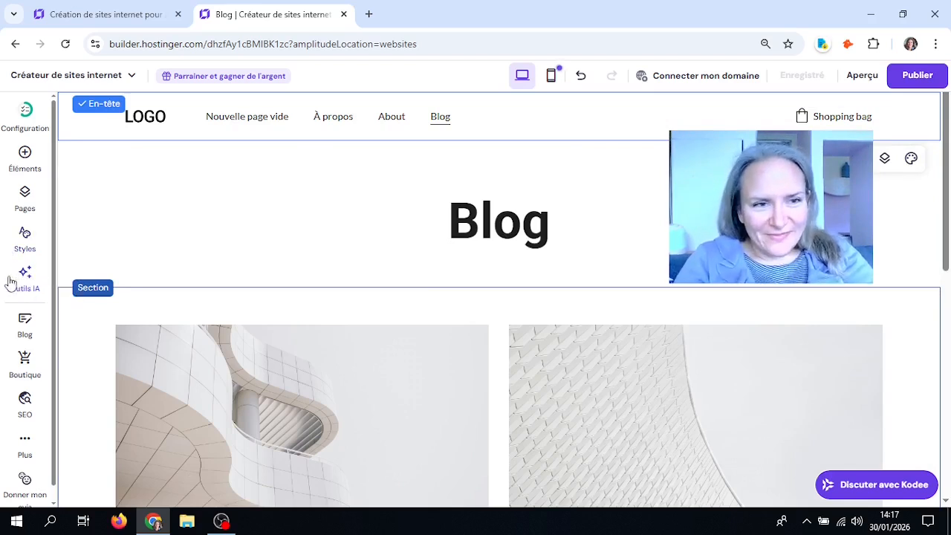
- Open the Kodee assistant and ask it "Comment régler la taille du texte"
click(899, 492)
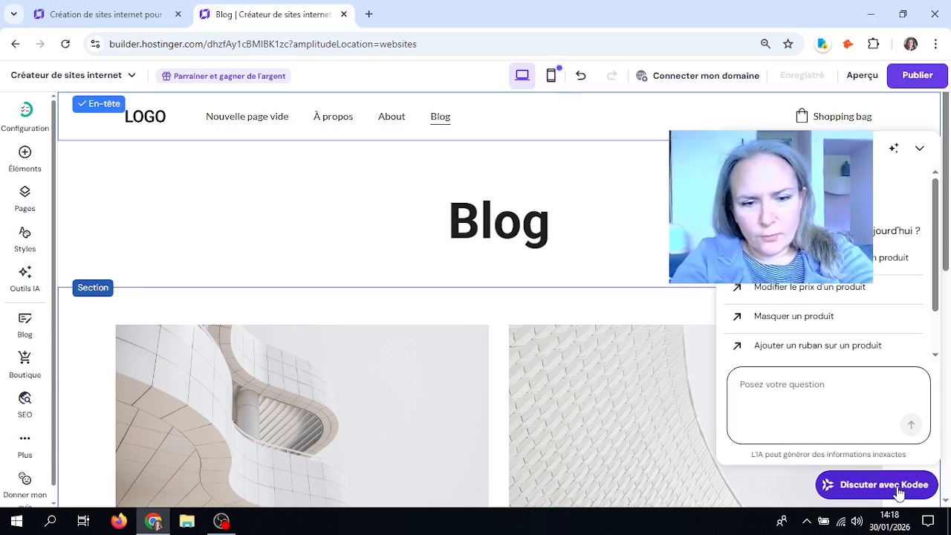
text(Comment )
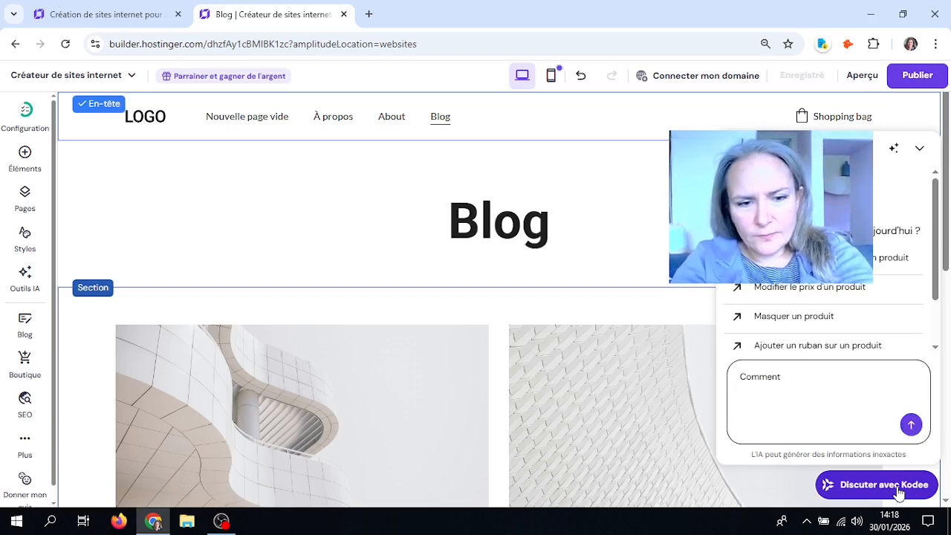
text(régler)
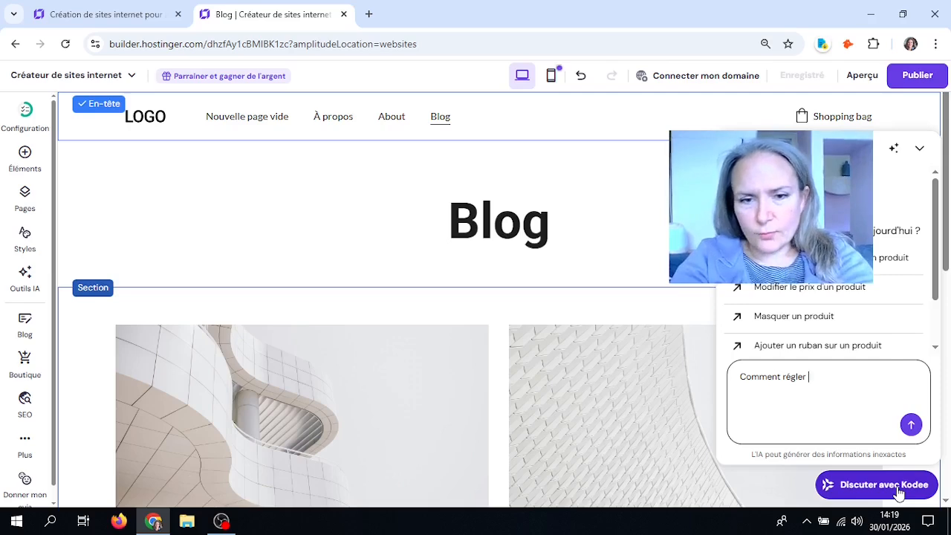
mouse_move(745, 489)
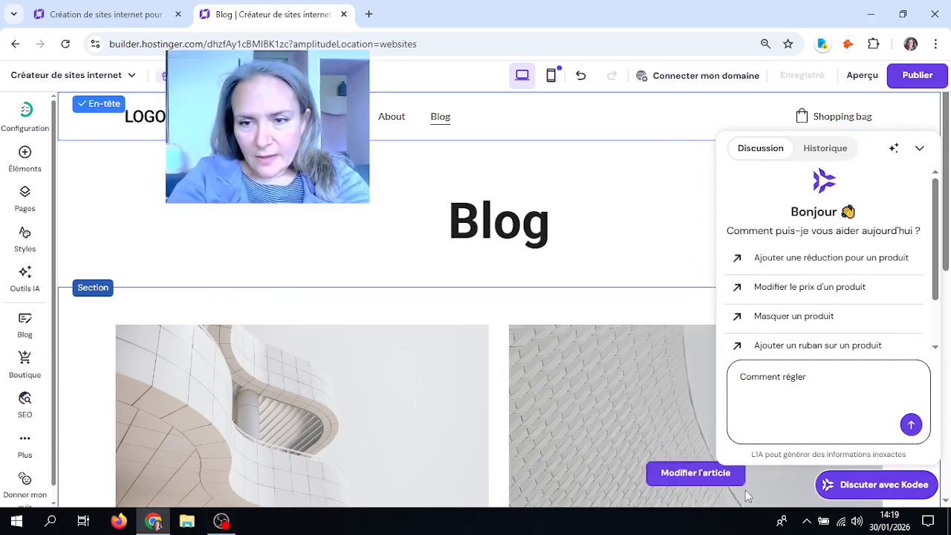
text(la)
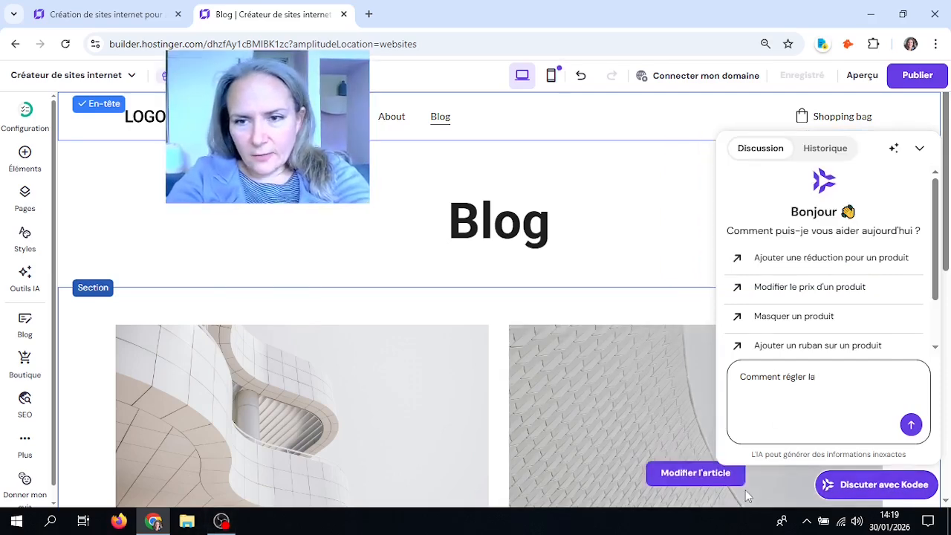
text( tai)
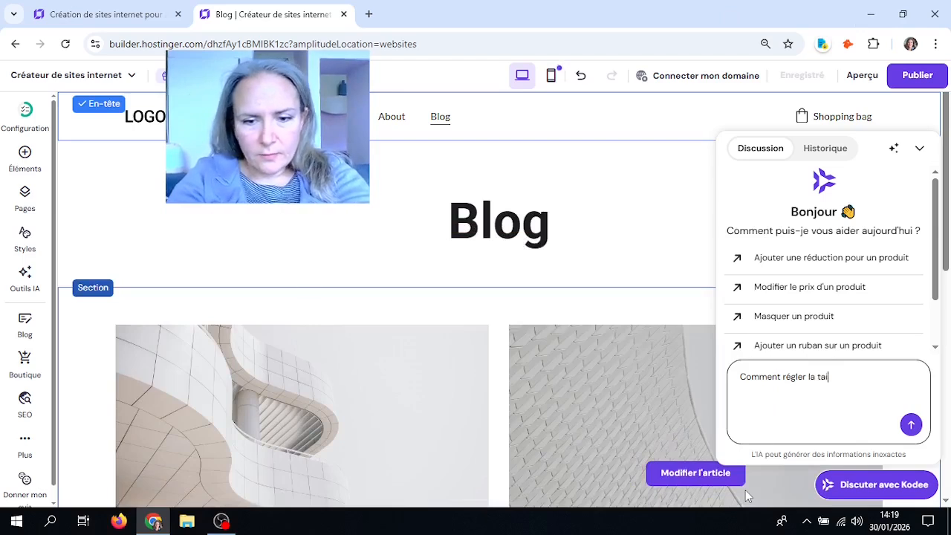
text(lle du )
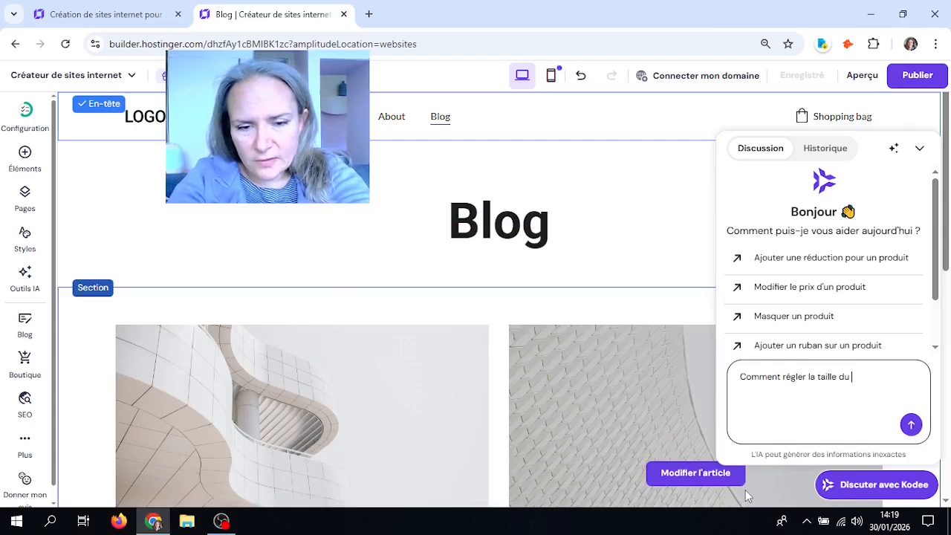
text(tes)
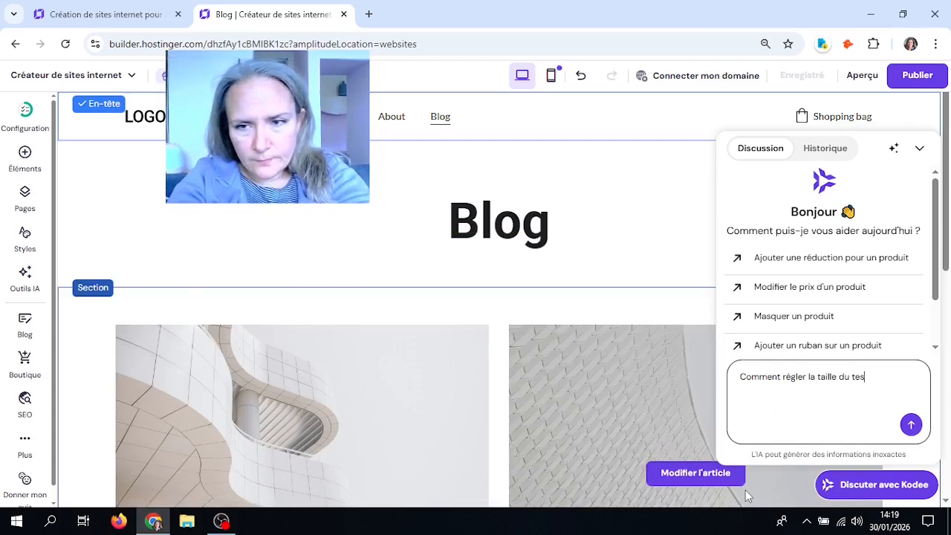
key(BackSpace)
text(xte)
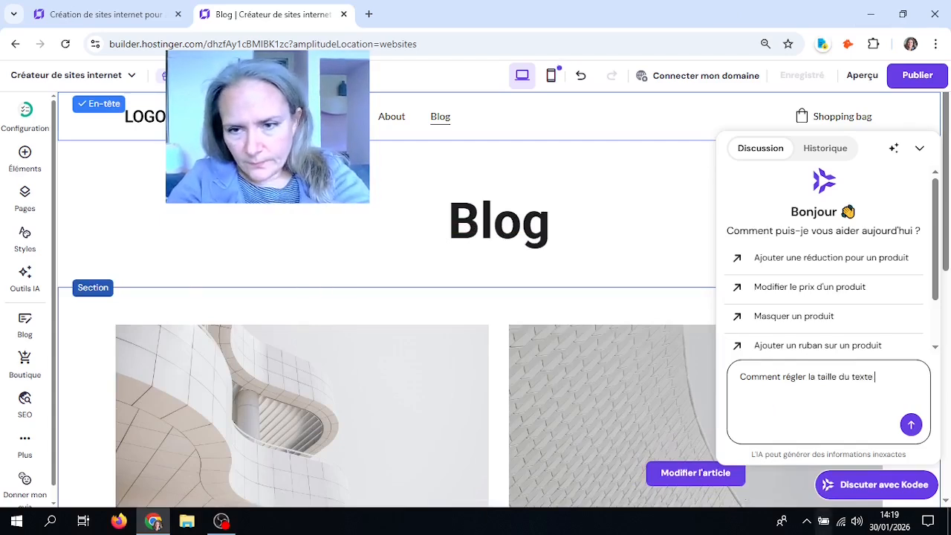
click(910, 424)
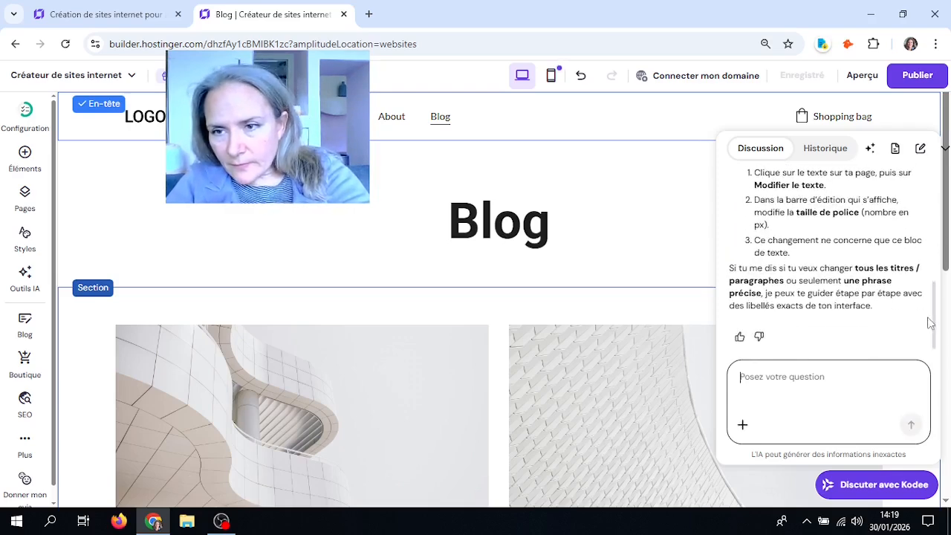
- Read through Kodee's answer on changing the text size, starting with the option for a whole style
scroll(936, 291, up, 2)
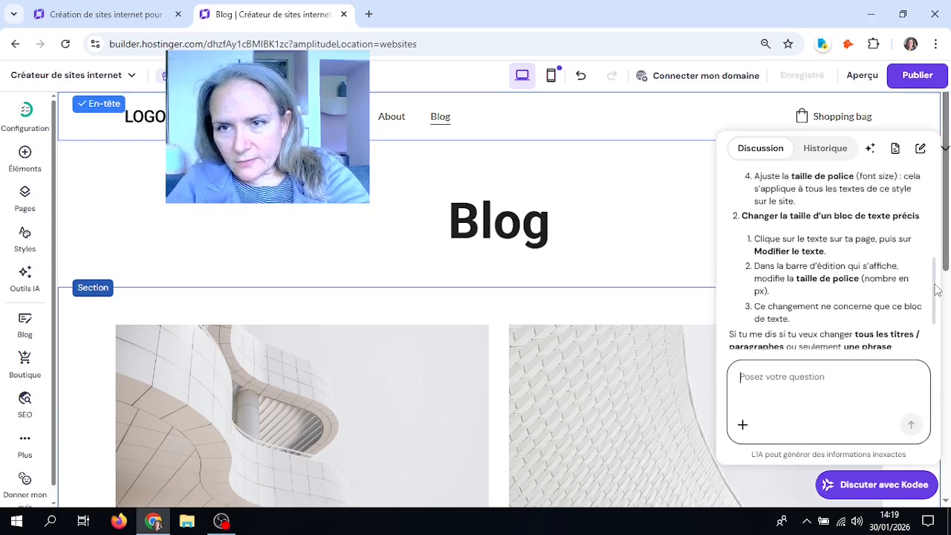
drag(936, 291, 938, 201)
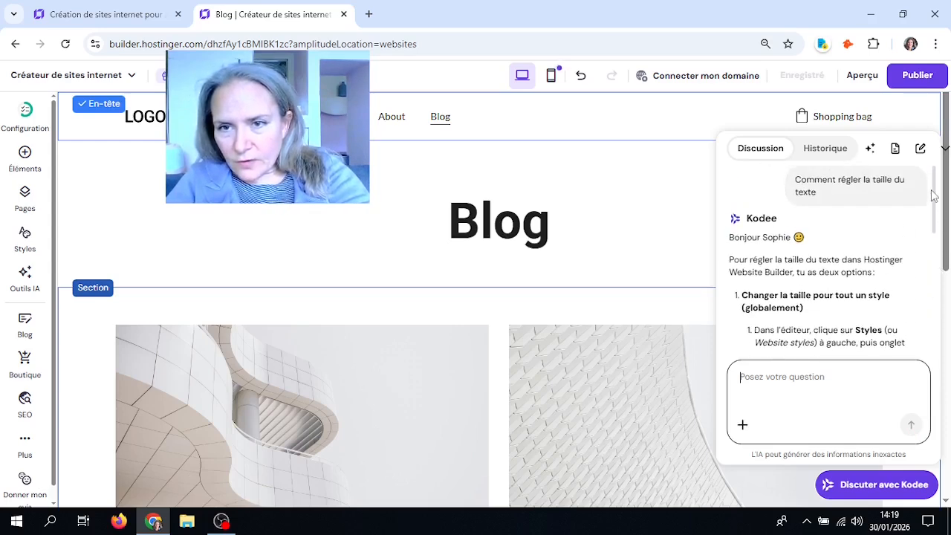
scroll(937, 220, down, 2)
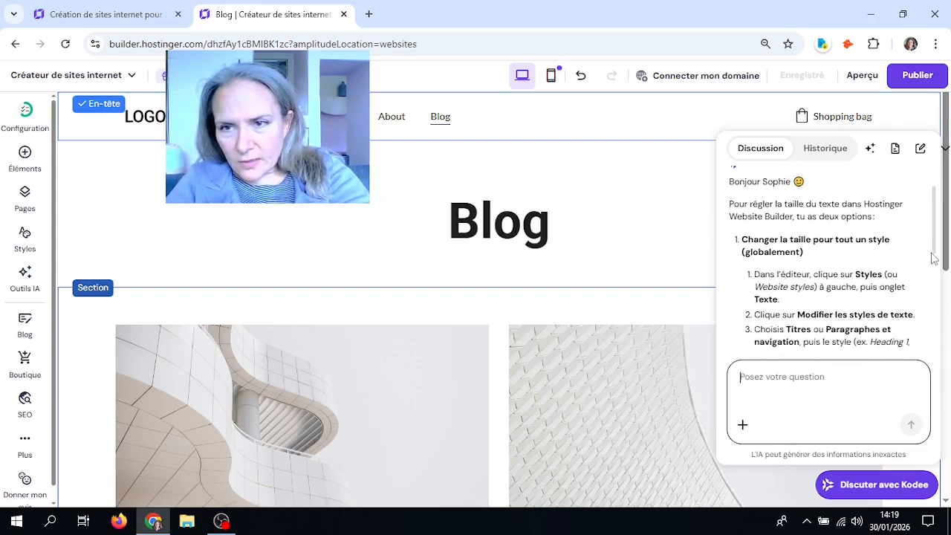
scroll(934, 260, down, 1)
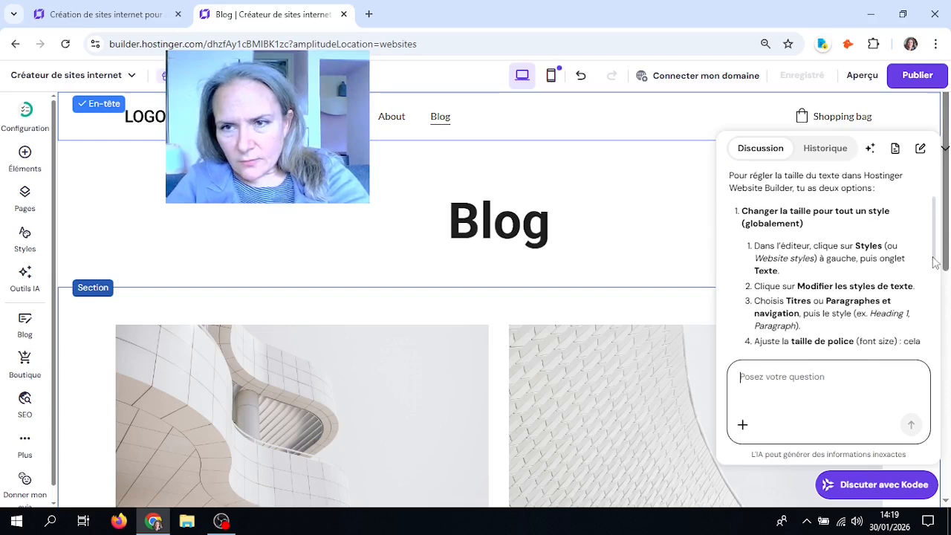
- Following Kodee's instructions, open the site's typography customization and view the heading styles (Titres)
click(587, 228)
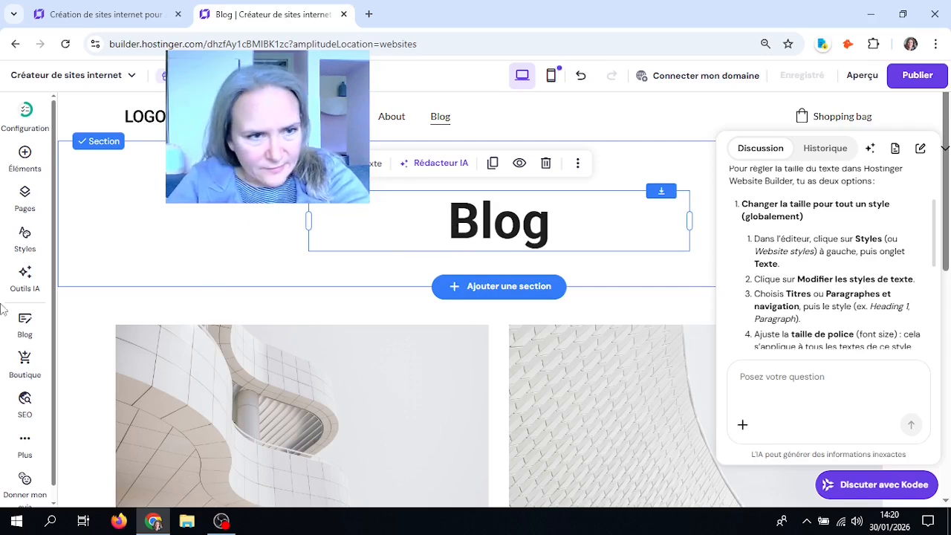
click(24, 239)
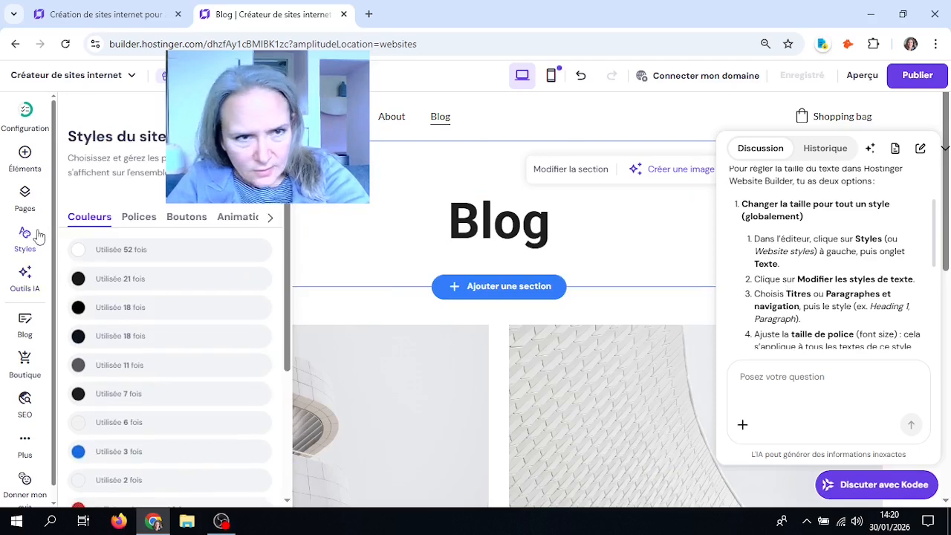
click(143, 225)
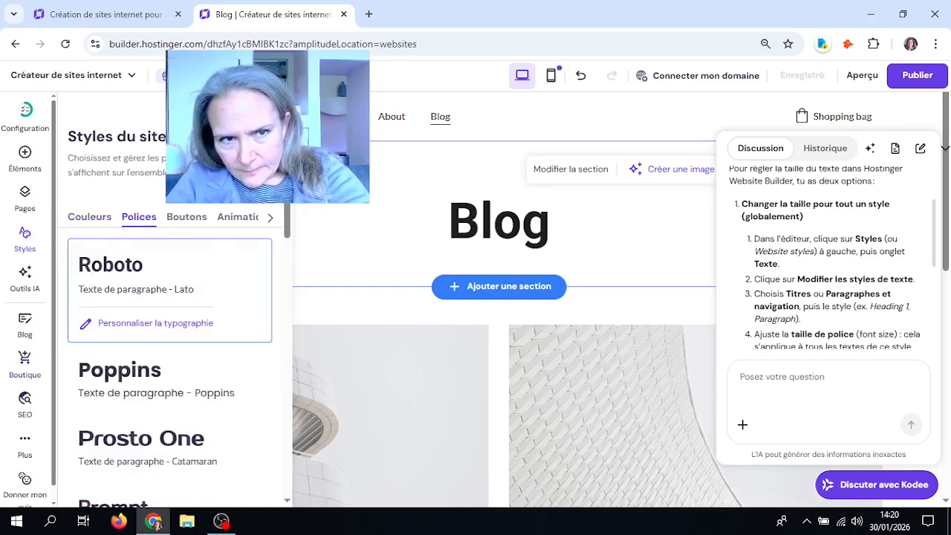
click(271, 217)
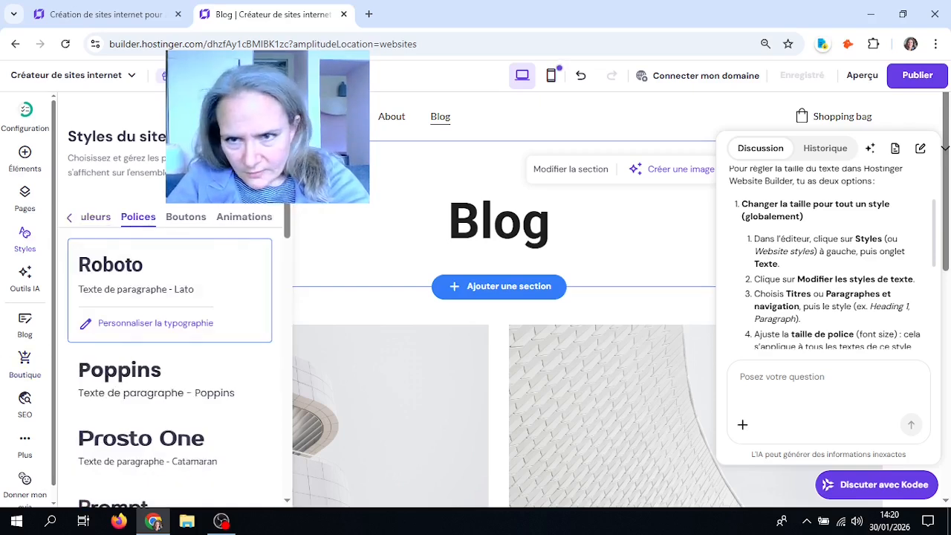
drag(285, 211, 288, 289)
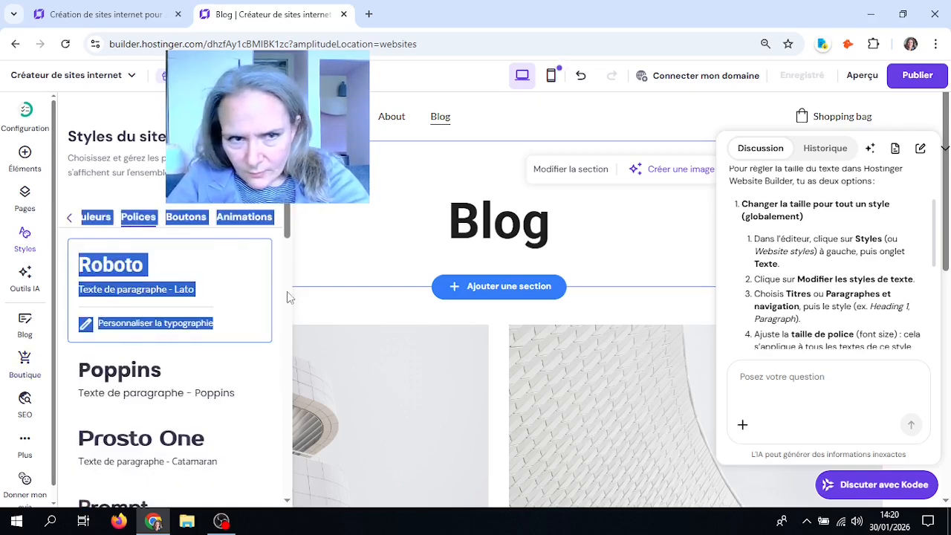
click(141, 324)
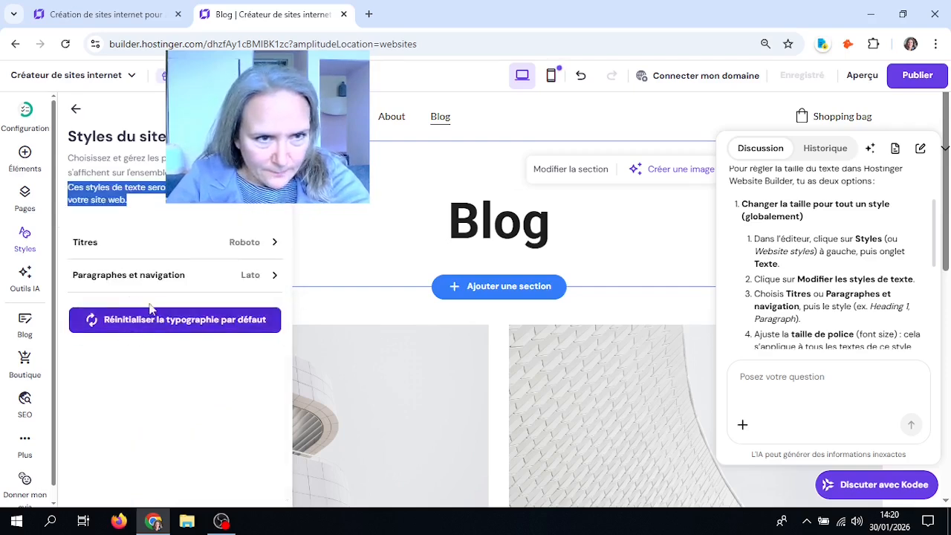
click(274, 255)
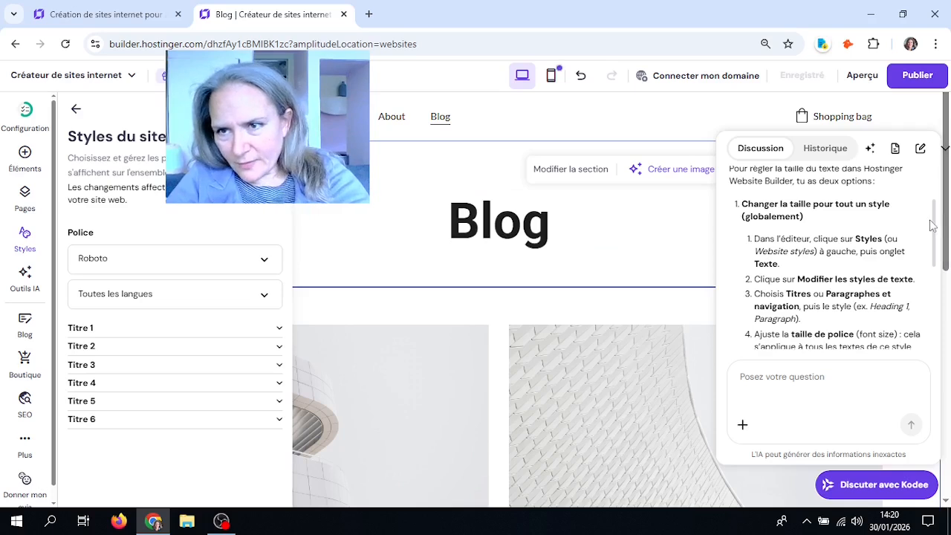
- Leave the site styles and reread Kodee's instructions for both the global and the single-block text size options
mouse_move(937, 227)
mouse_down()
mouse_move(940, 275)
mouse_move(934, 240)
mouse_up()
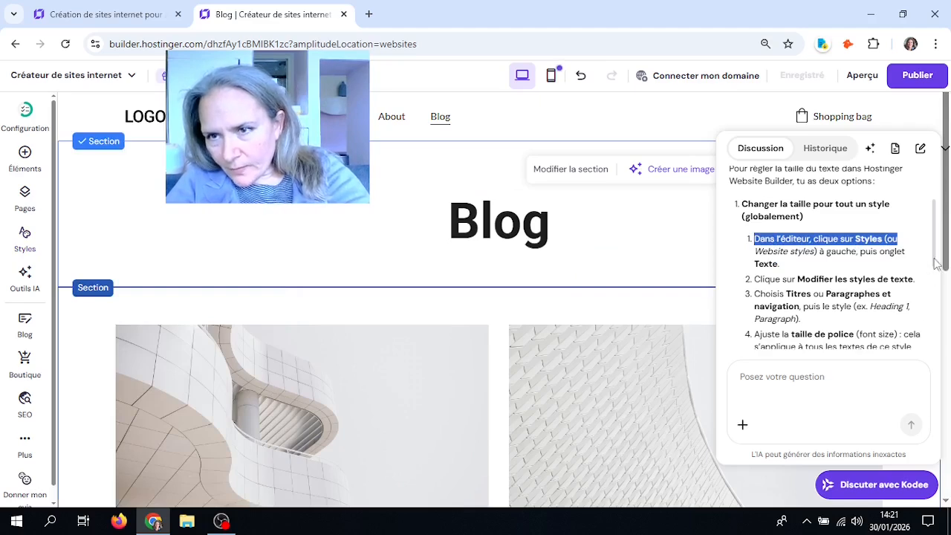
drag(937, 264, 939, 331)
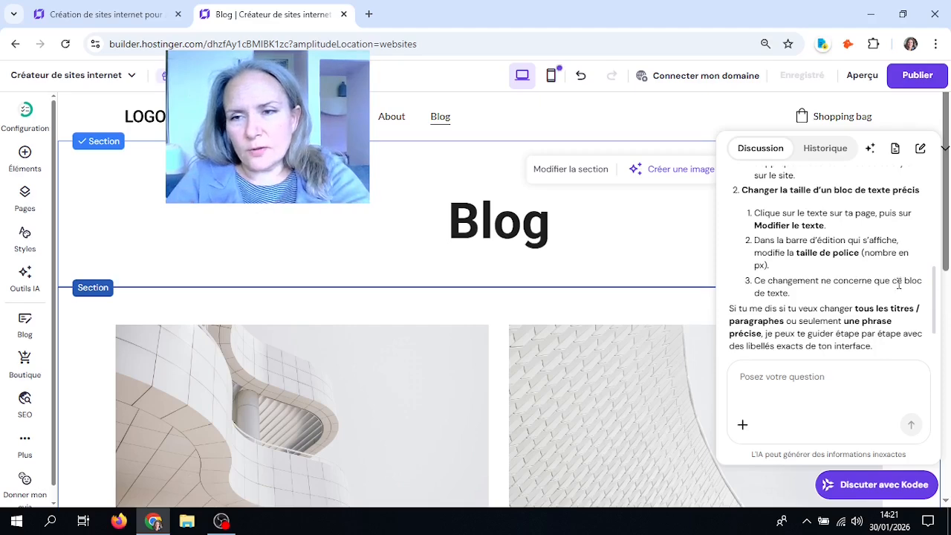
drag(935, 295, 918, 223)
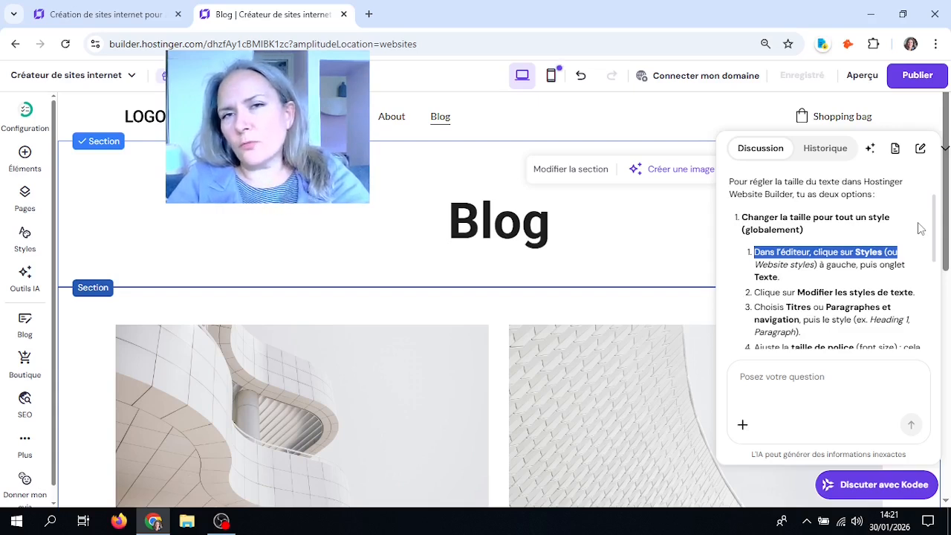
- Close the Kodee chat and look over the sample articles on the garden-care site's Blog page
click(877, 484)
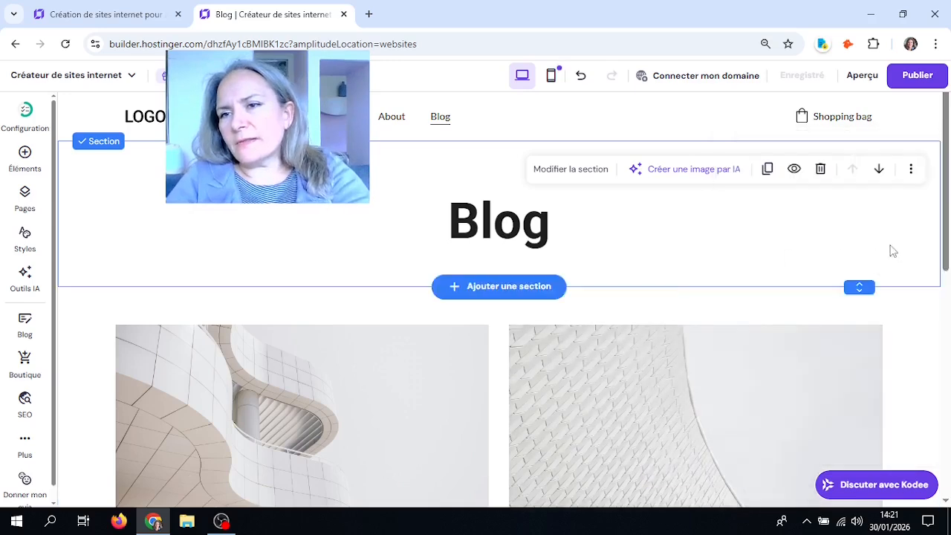
drag(947, 236, 932, 259)
scroll(932, 259, up, 1)
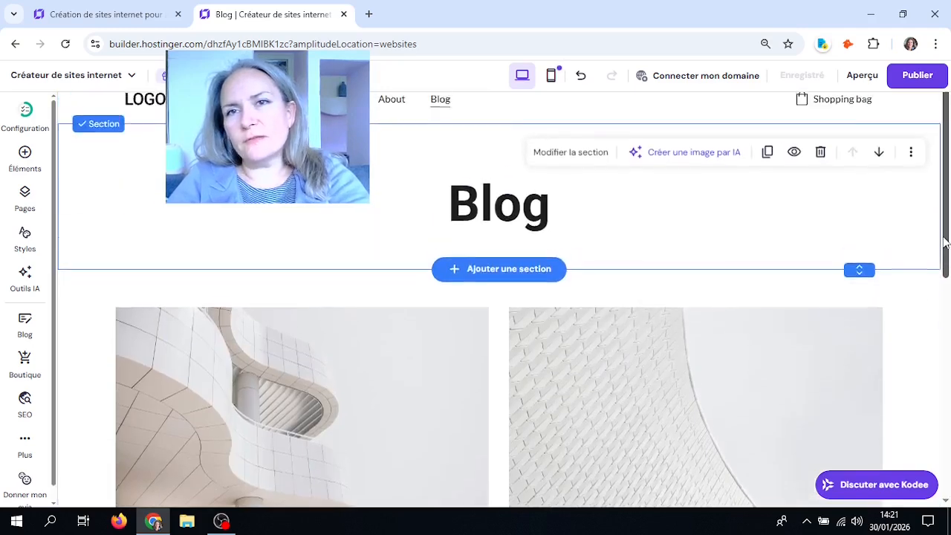
drag(945, 232, 948, 255)
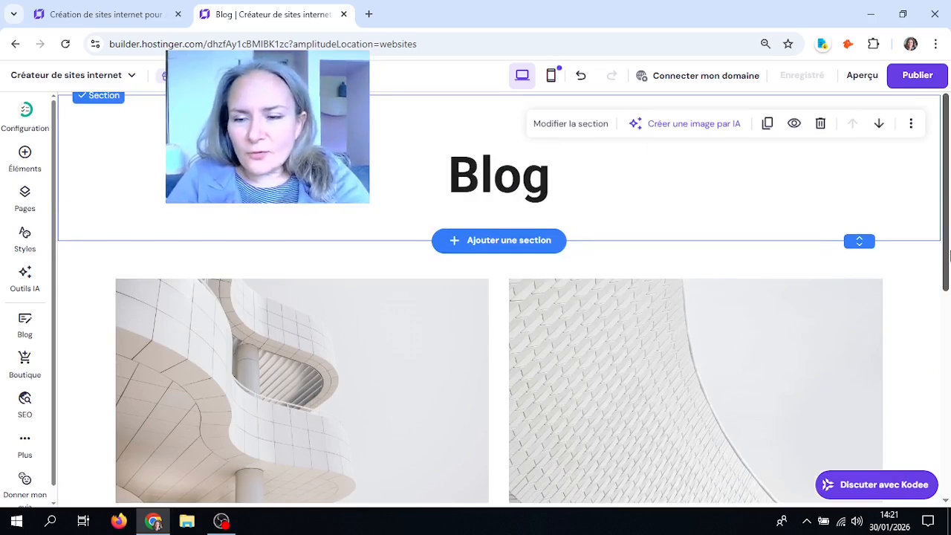
drag(949, 255, 948, 324)
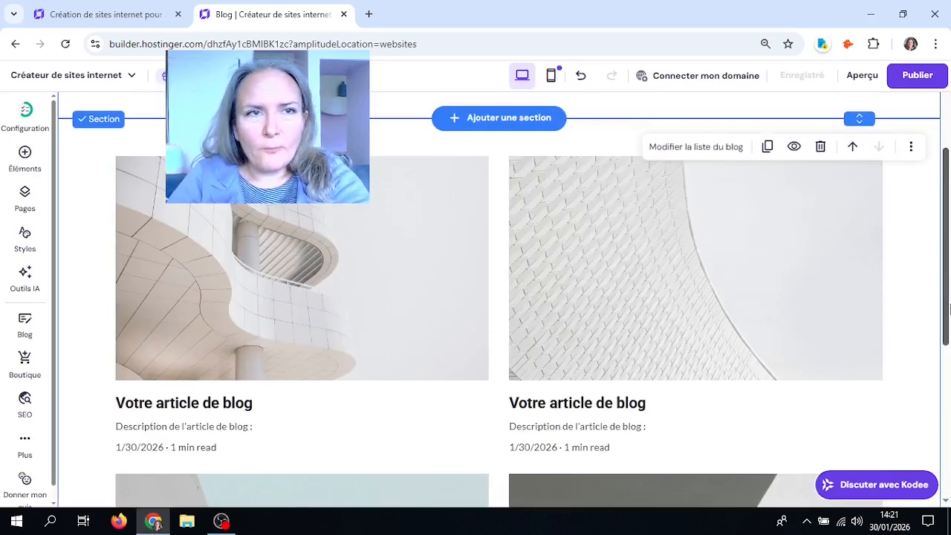
- Close the garden-care site's tab, open the Blog page of the web-design business site and look through its article list
click(344, 14)
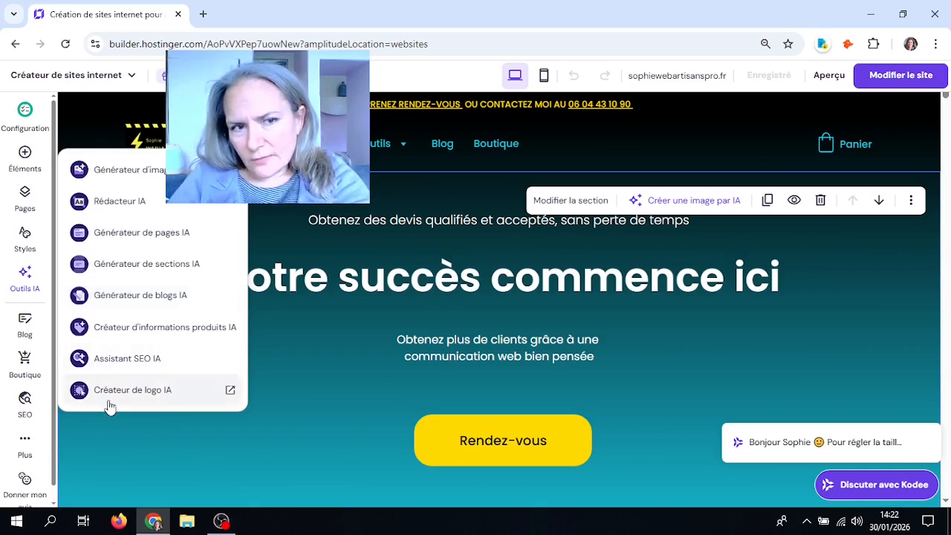
click(444, 146)
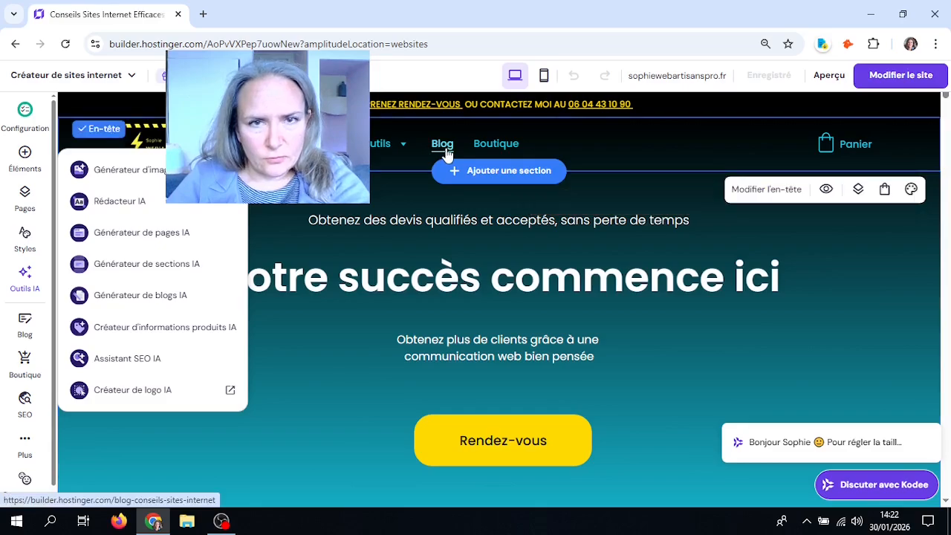
scroll(949, 194, down, 5)
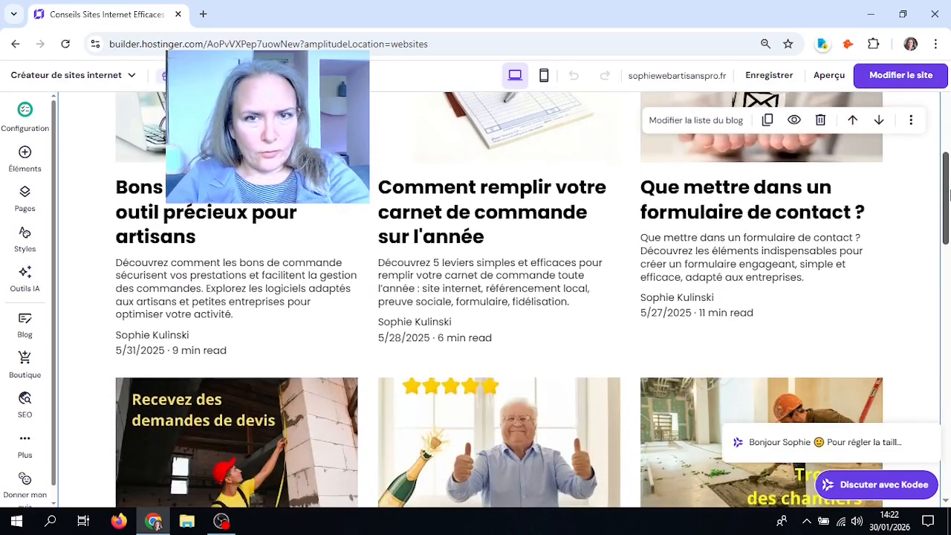
drag(949, 195, 947, 149)
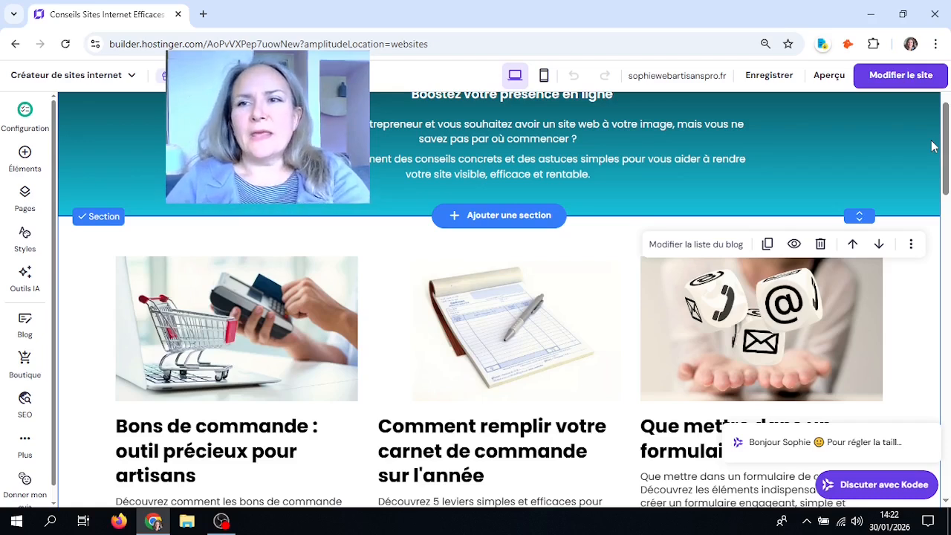
drag(948, 148, 949, 209)
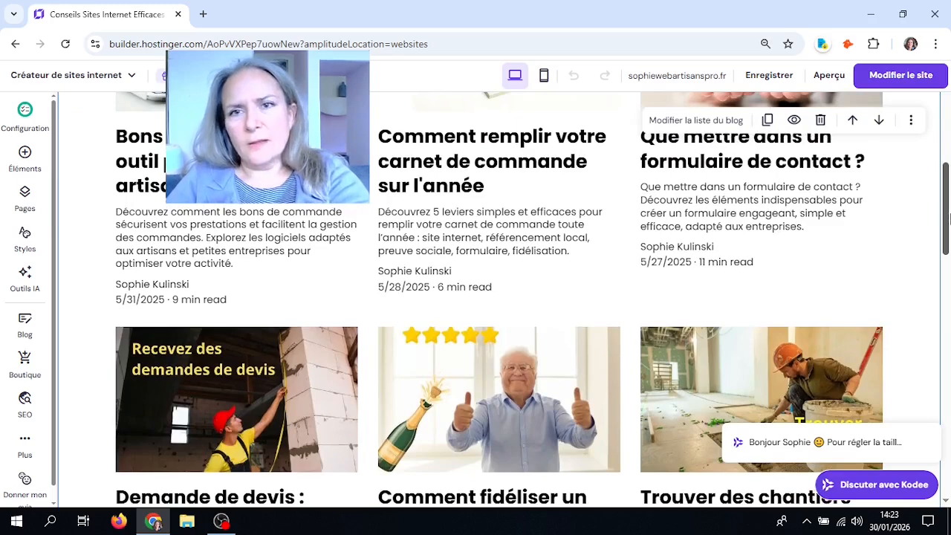
- Open the article "Comment remplir votre carnet de commande sur l'année" for editing and look through its content
mouse_move(421, 182)
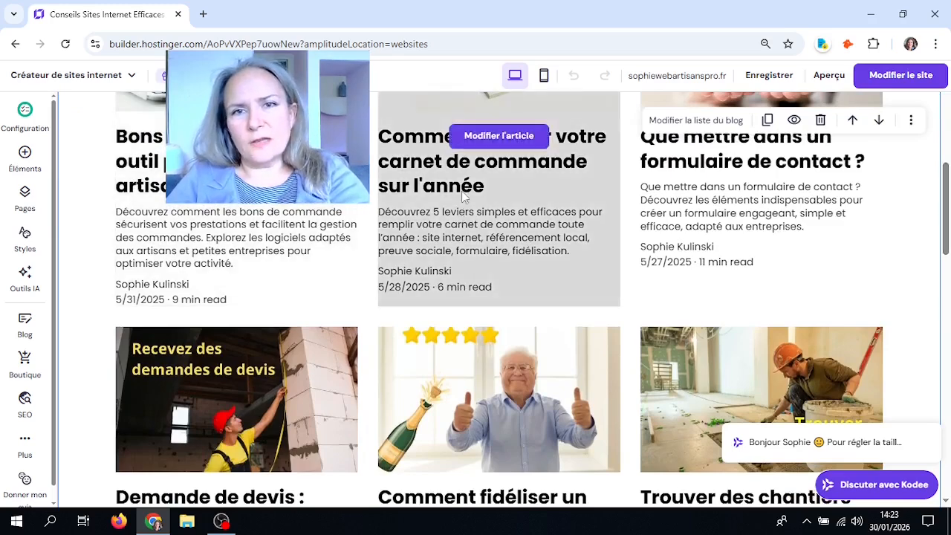
click(504, 139)
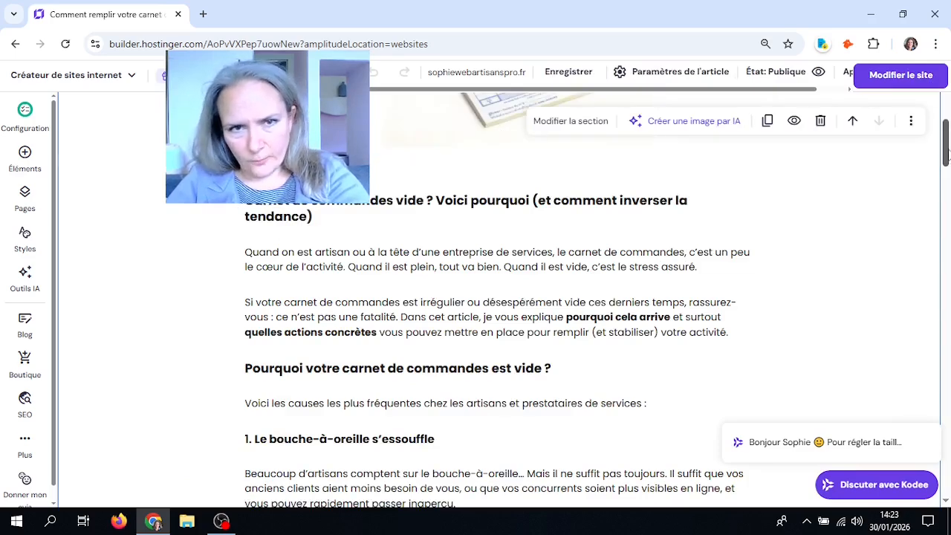
drag(949, 154, 938, 194)
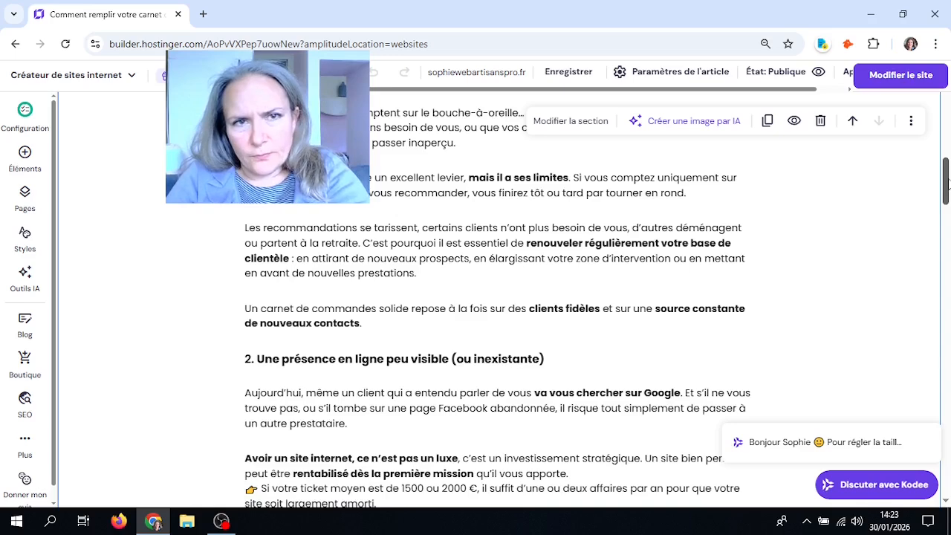
drag(946, 182, 946, 119)
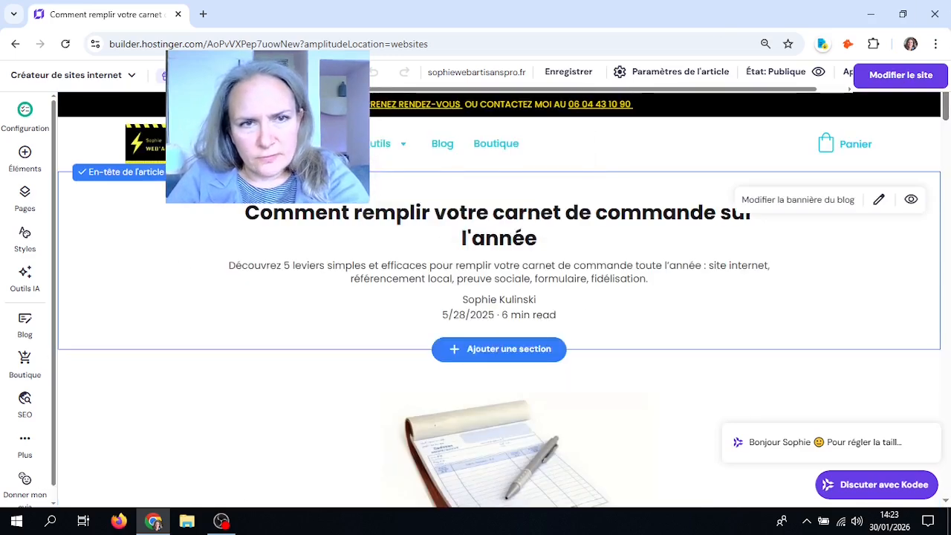
- Return to the site's home page and look at its opening section and the "Vous vivez cette situation en ce moment ?" section
click(246, 143)
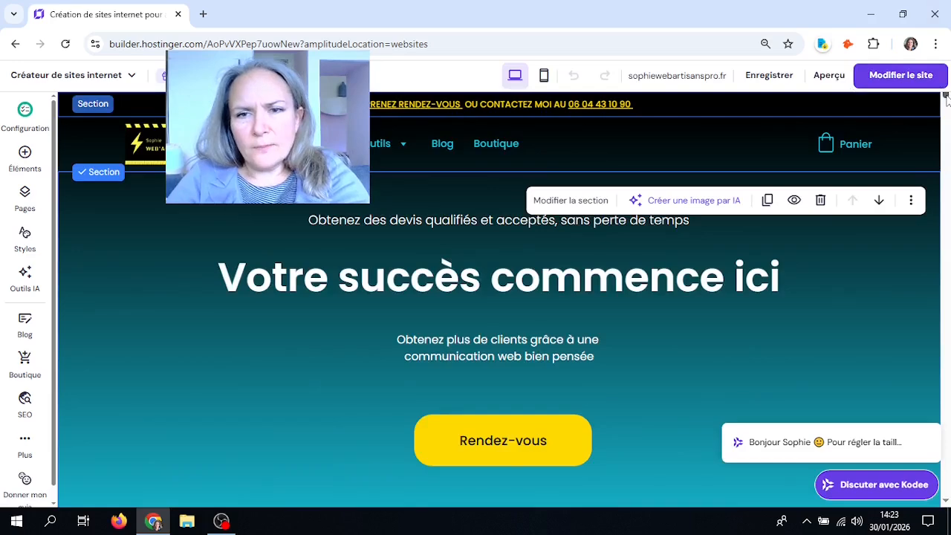
mouse_move(946, 99)
mouse_down()
mouse_move(945, 111)
mouse_move(946, 87)
mouse_up()
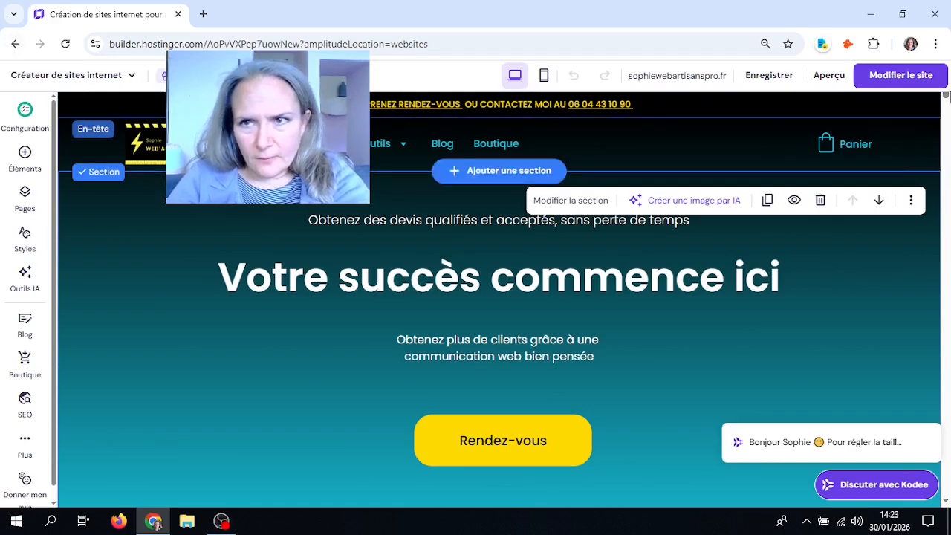
drag(947, 99, 948, 123)
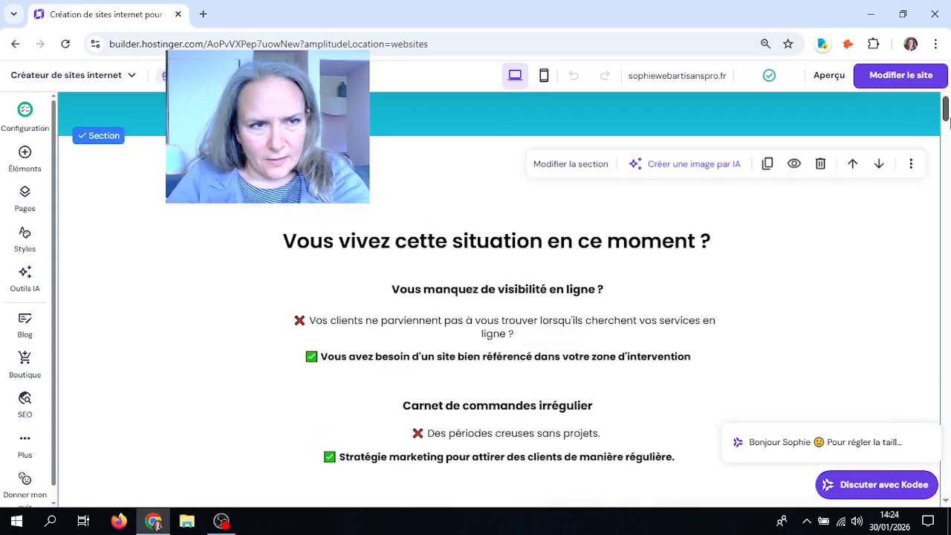
- Open the SEO settings of the Accueil page and review its search preview, keywords, SEO title and meta description
click(25, 401)
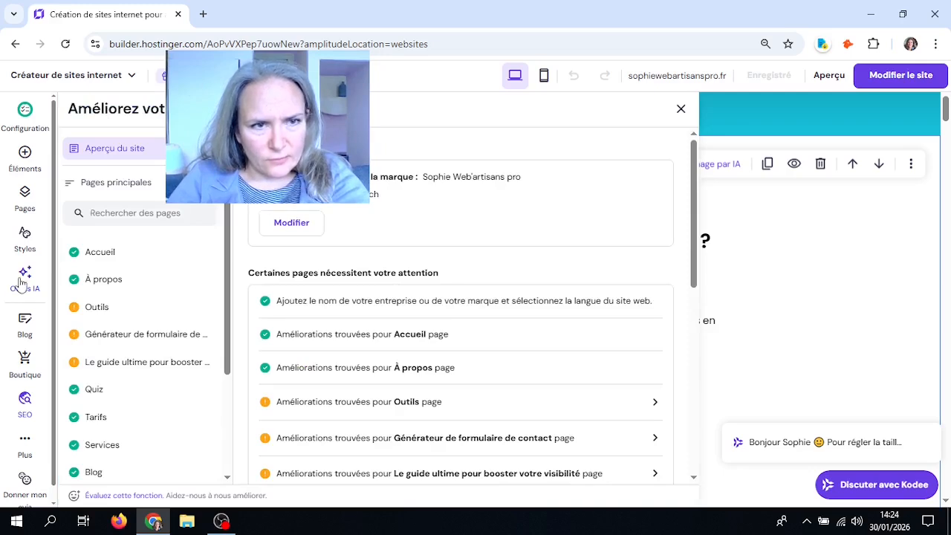
click(104, 260)
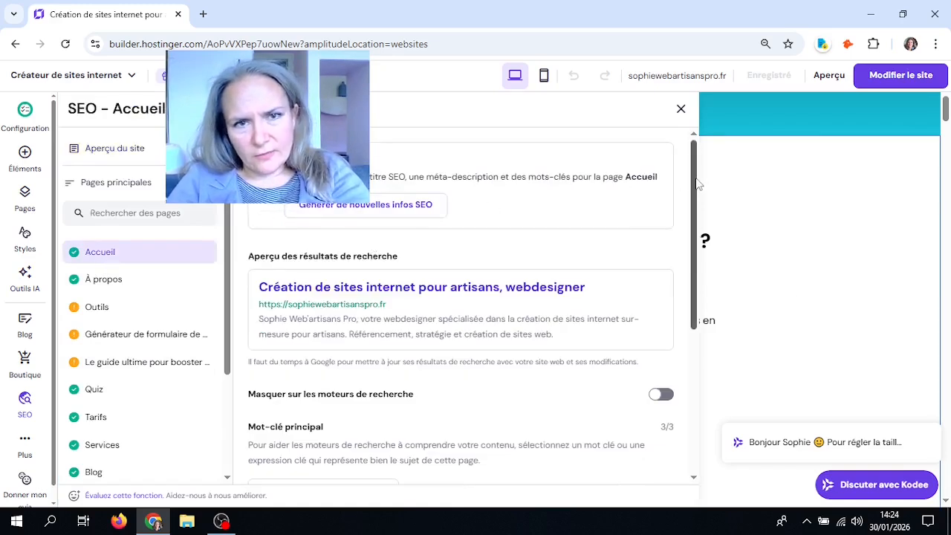
drag(700, 184, 651, 157)
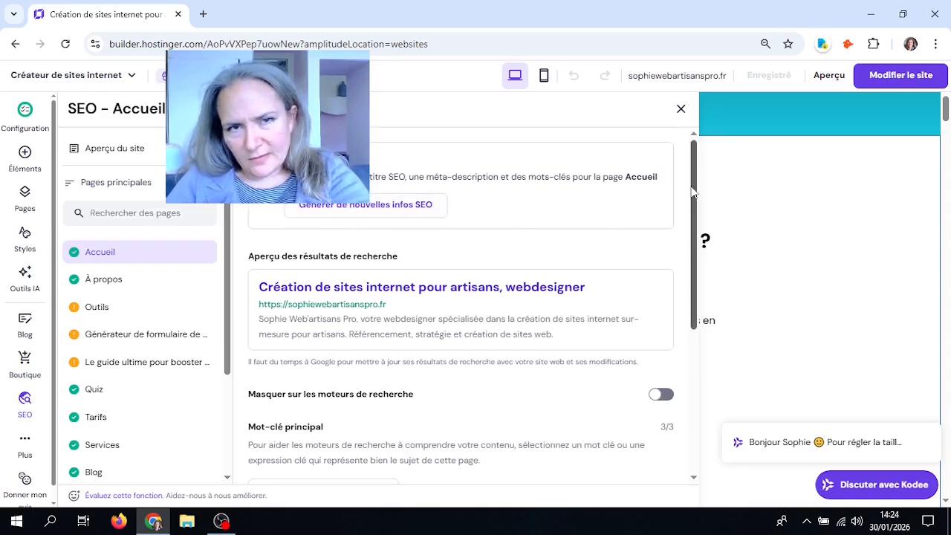
drag(691, 197, 692, 177)
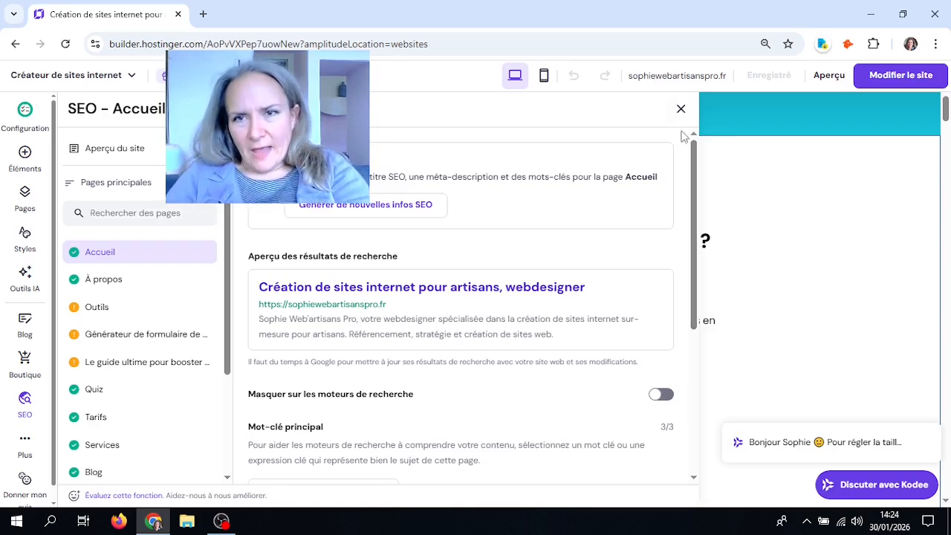
drag(692, 156, 697, 245)
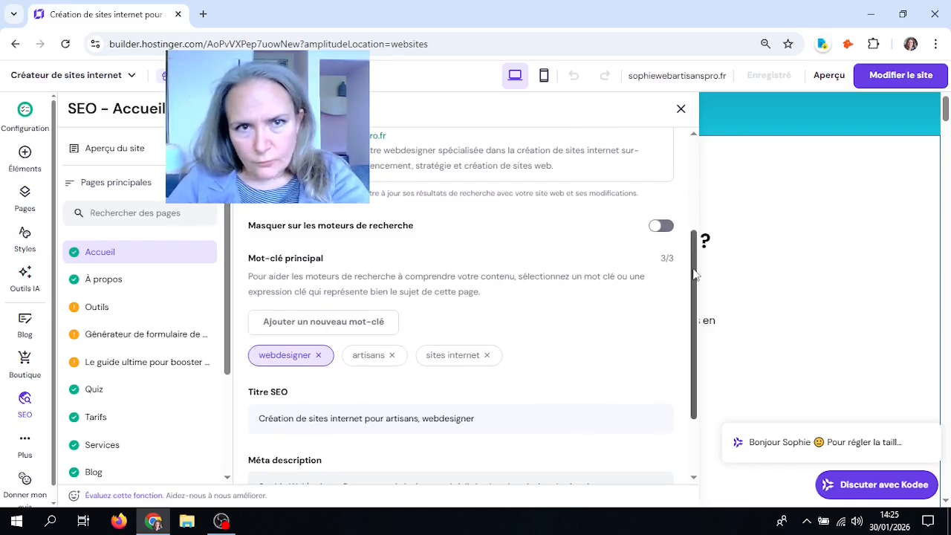
drag(694, 269, 695, 232)
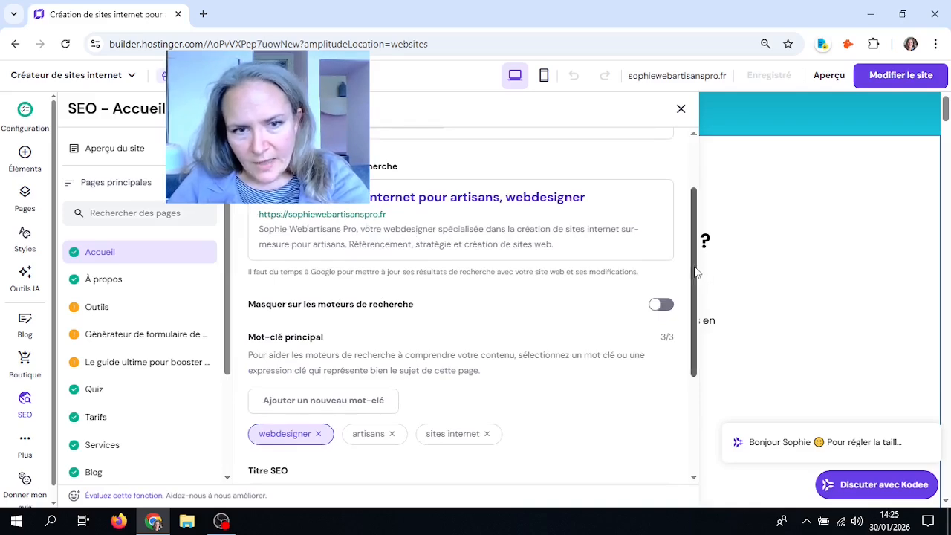
drag(696, 274, 698, 374)
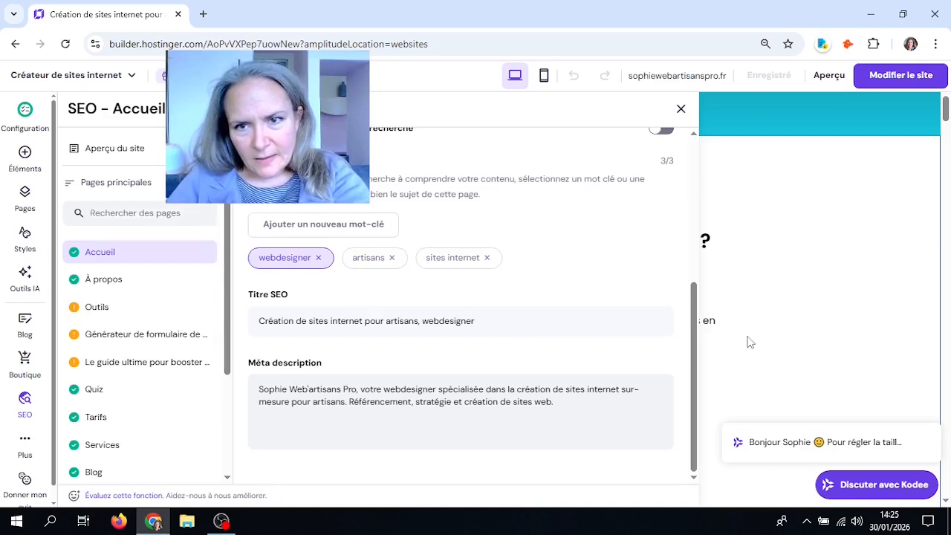
drag(691, 346, 675, 151)
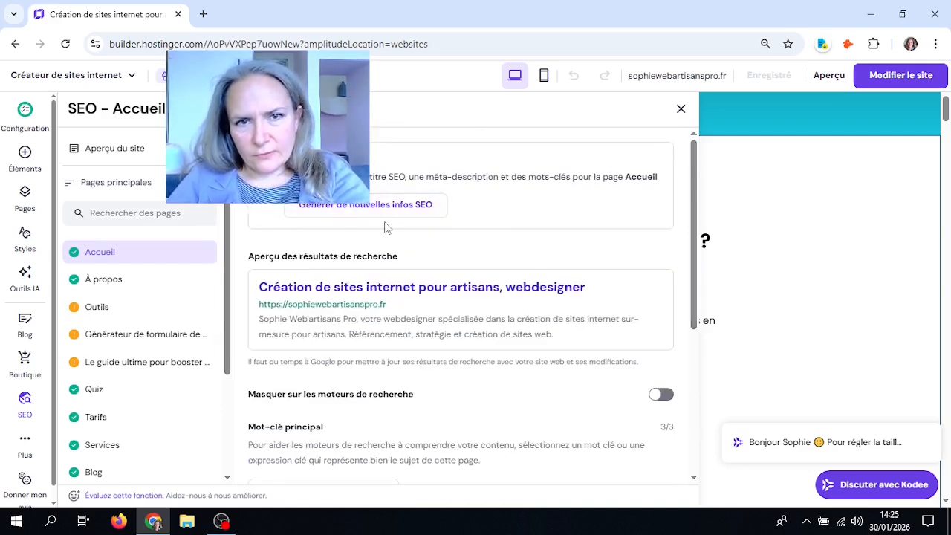
- Generate new SEO info for Accueil using the keywords webdesigner, création de sites internet and sites web sur-mesure, and review the proposed search result
click(343, 206)
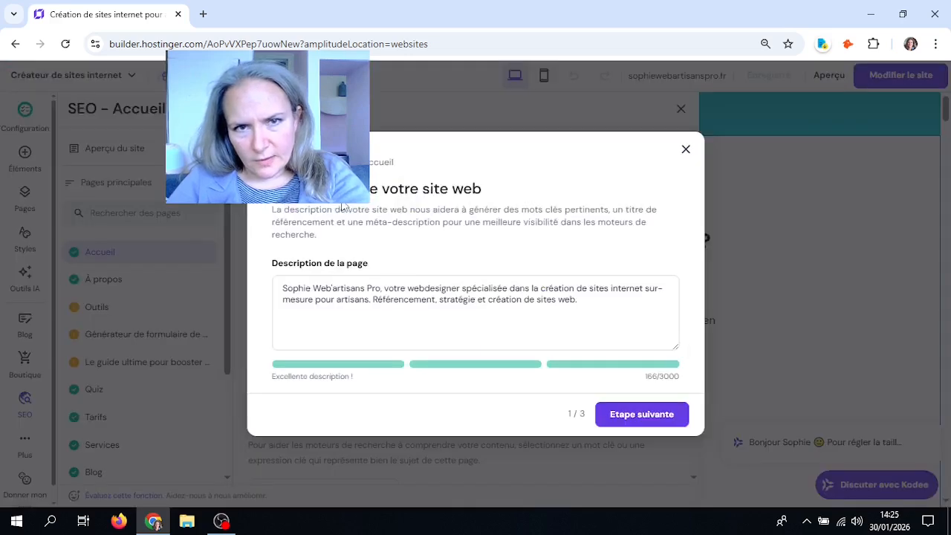
click(641, 417)
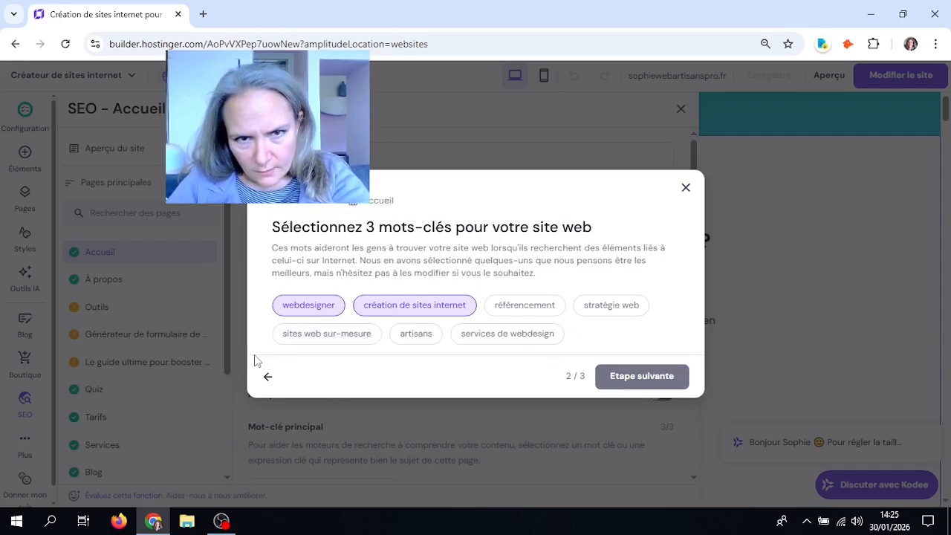
click(322, 338)
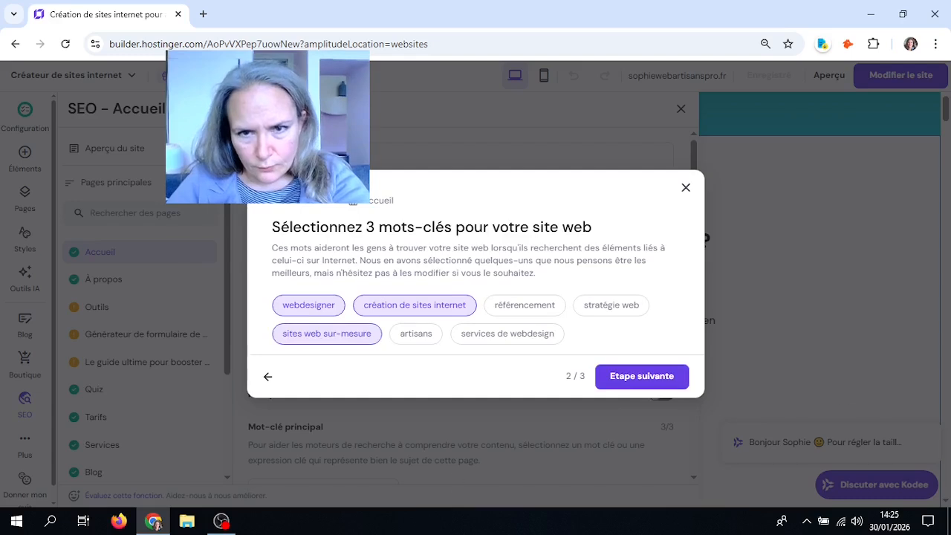
click(641, 375)
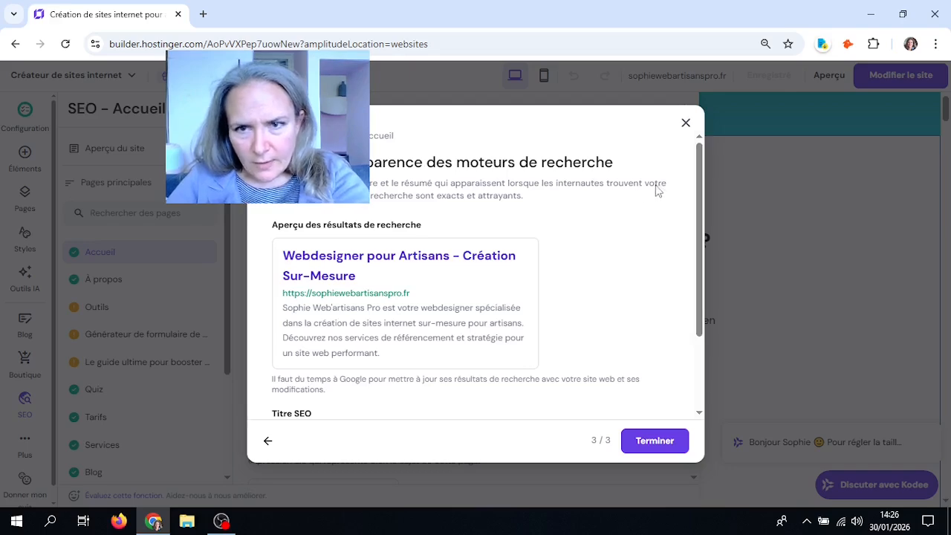
drag(698, 204, 696, 265)
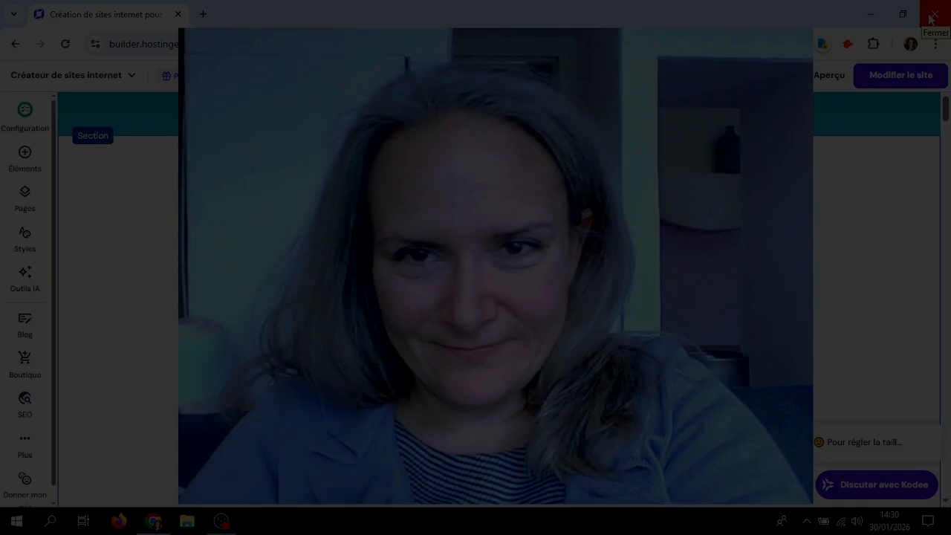
click(931, 19)
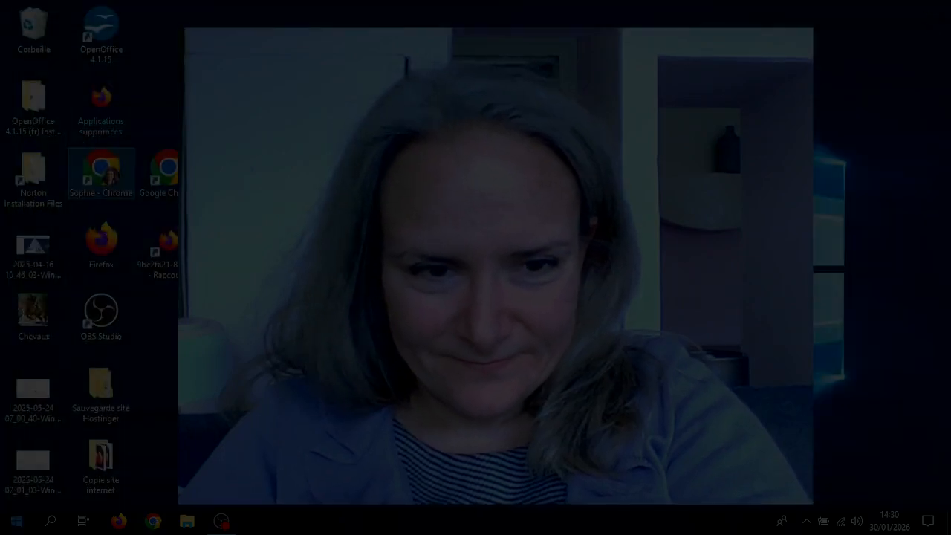
click(221, 519)
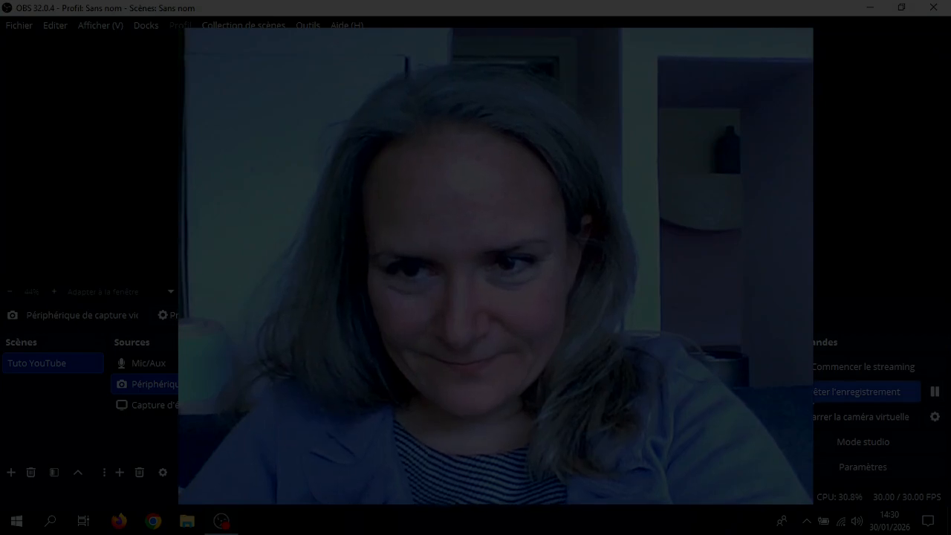